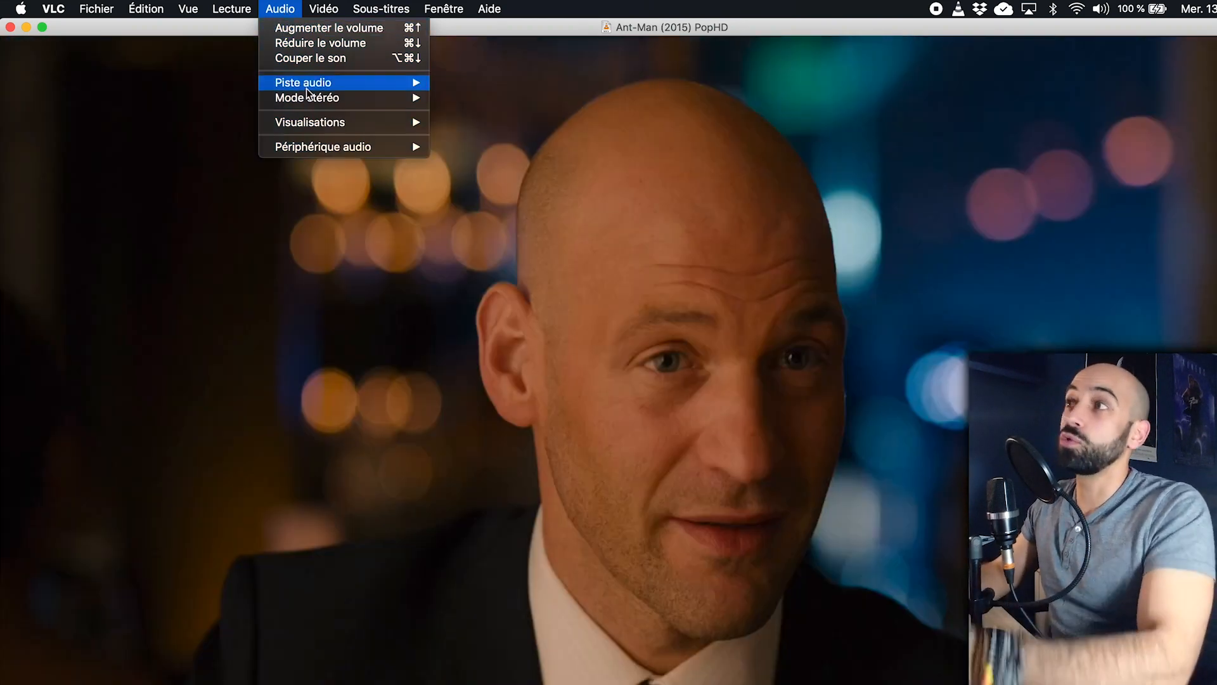
Step: Switch the Ant-Man film's audio track to AC3-5.1-VFF - [Français]
mouse_move(304, 83)
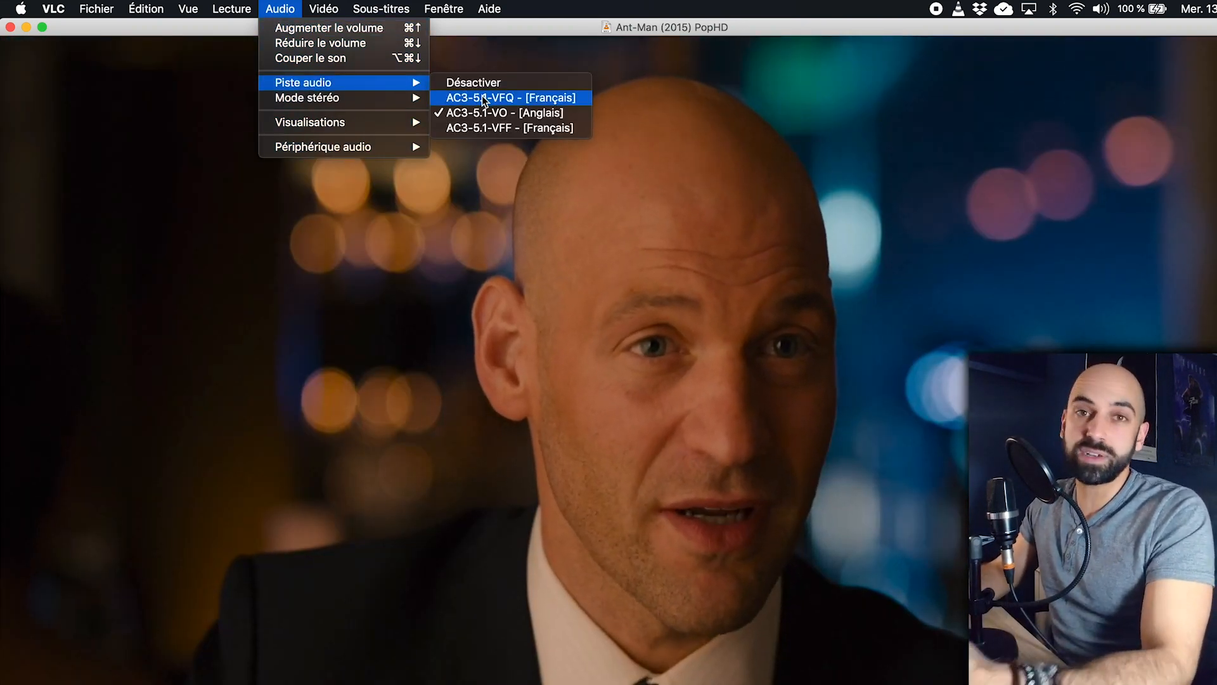
click(483, 129)
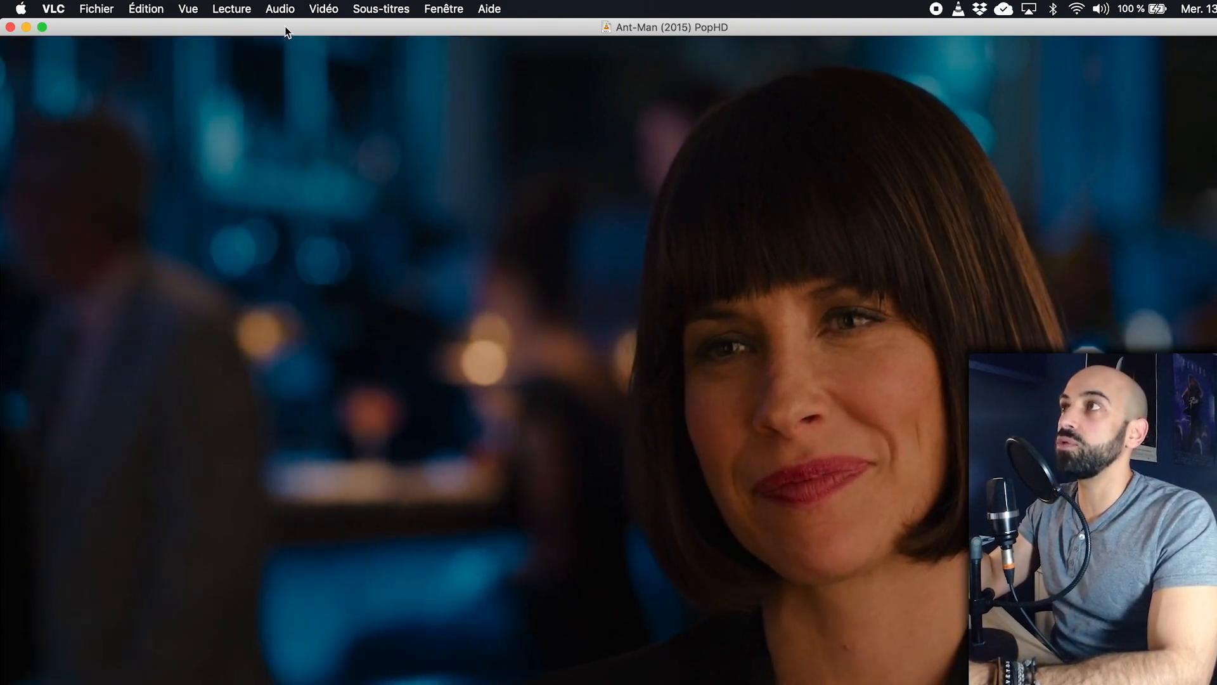
click(283, 9)
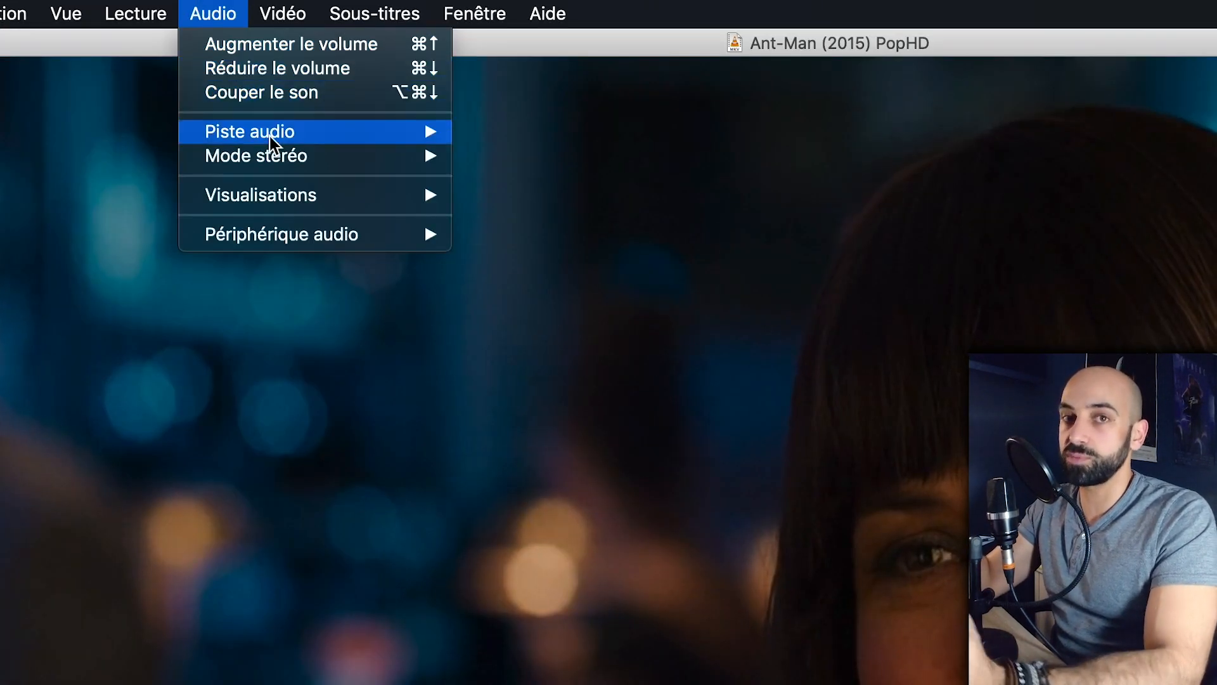
mouse_move(282, 157)
mouse_move(340, 129)
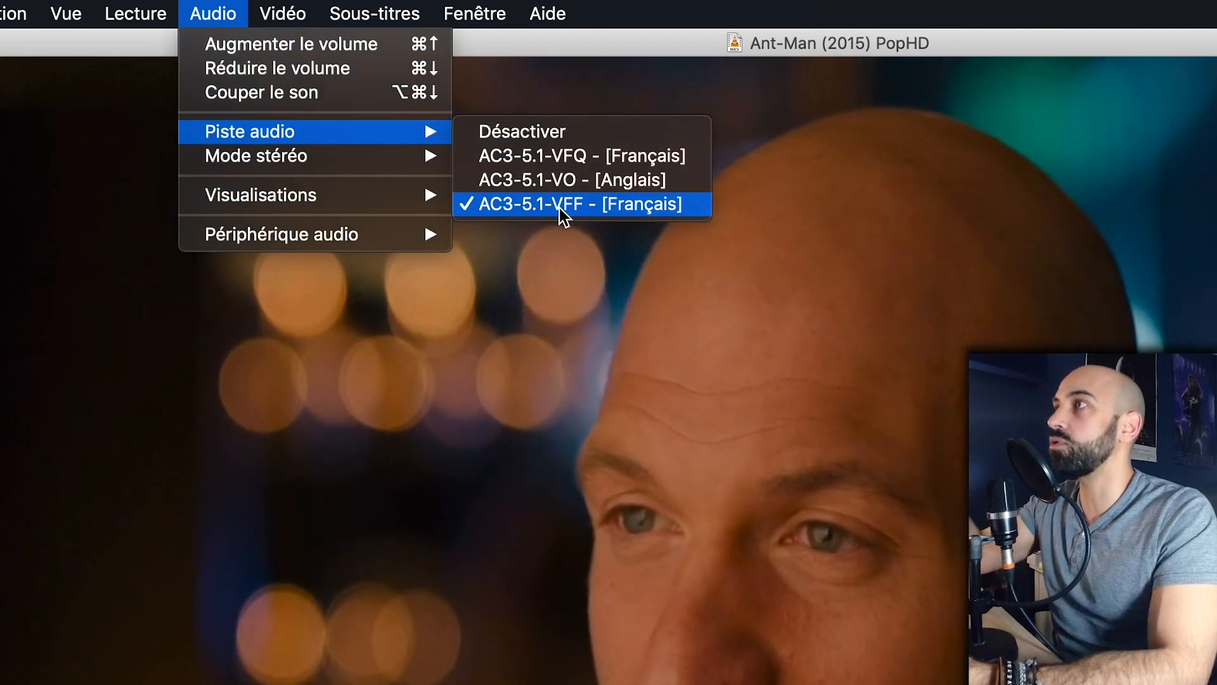
click(561, 211)
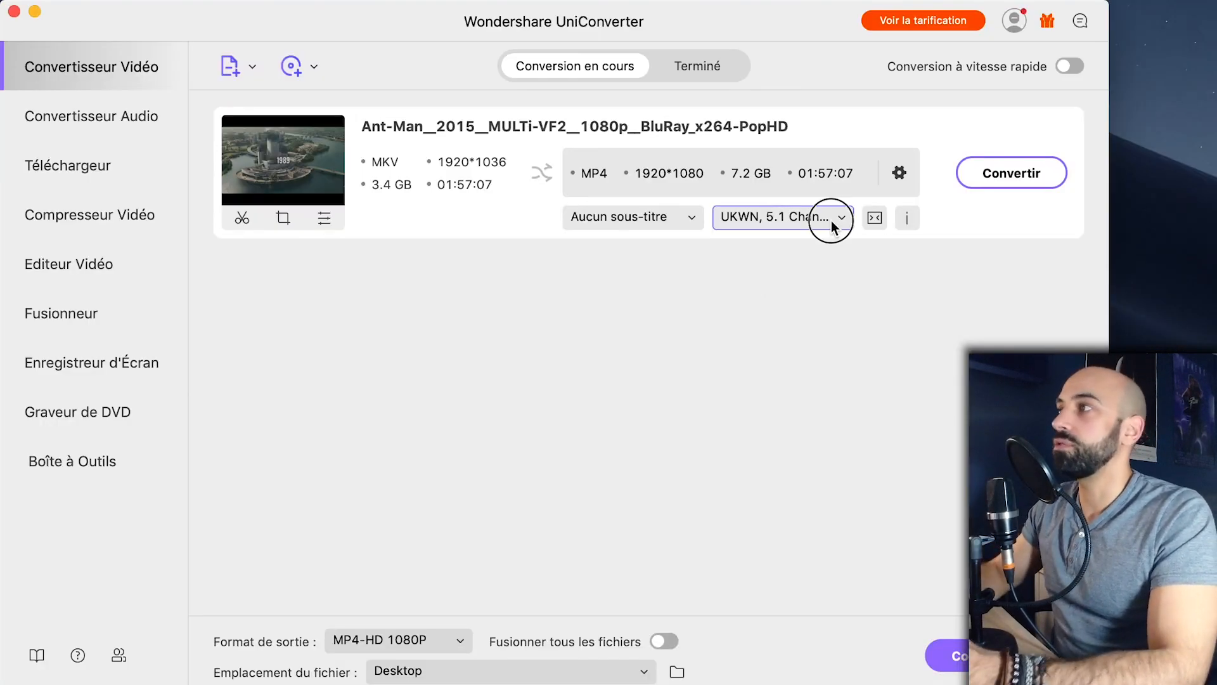
Step: In Wondershare UniConverter, exclude the Ant-Man file's first two audio tracks and keep only the third 5.1 Channel Surround track
click(831, 220)
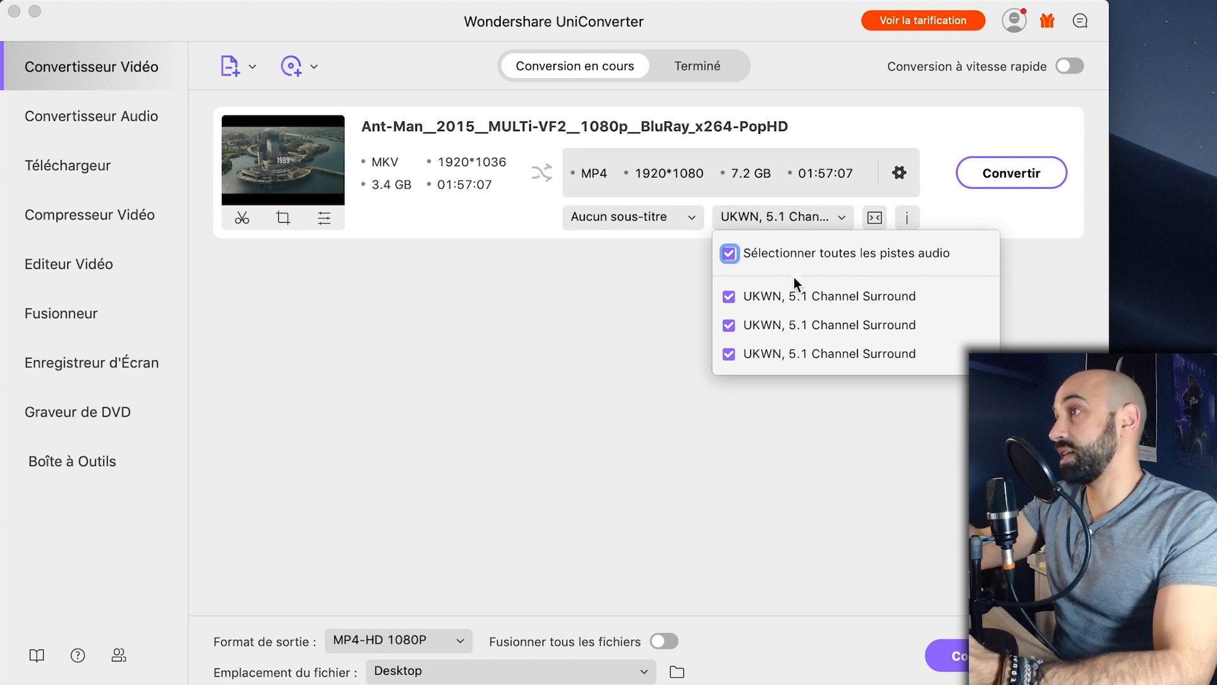
click(733, 298)
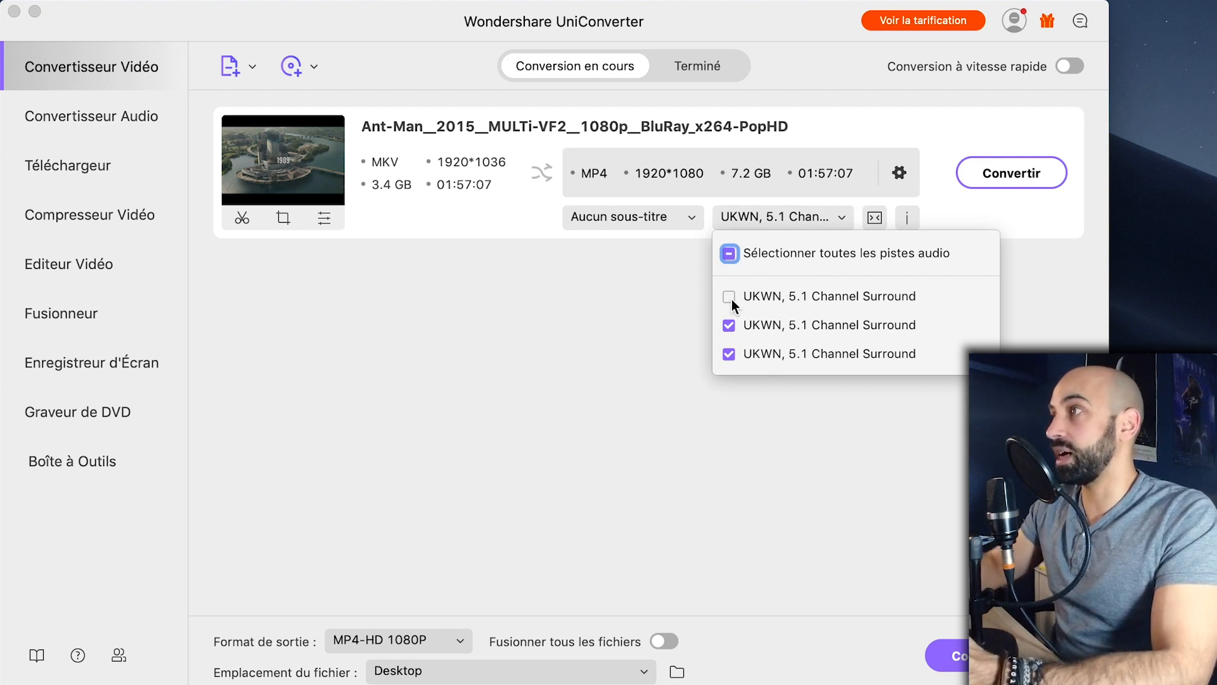
click(729, 324)
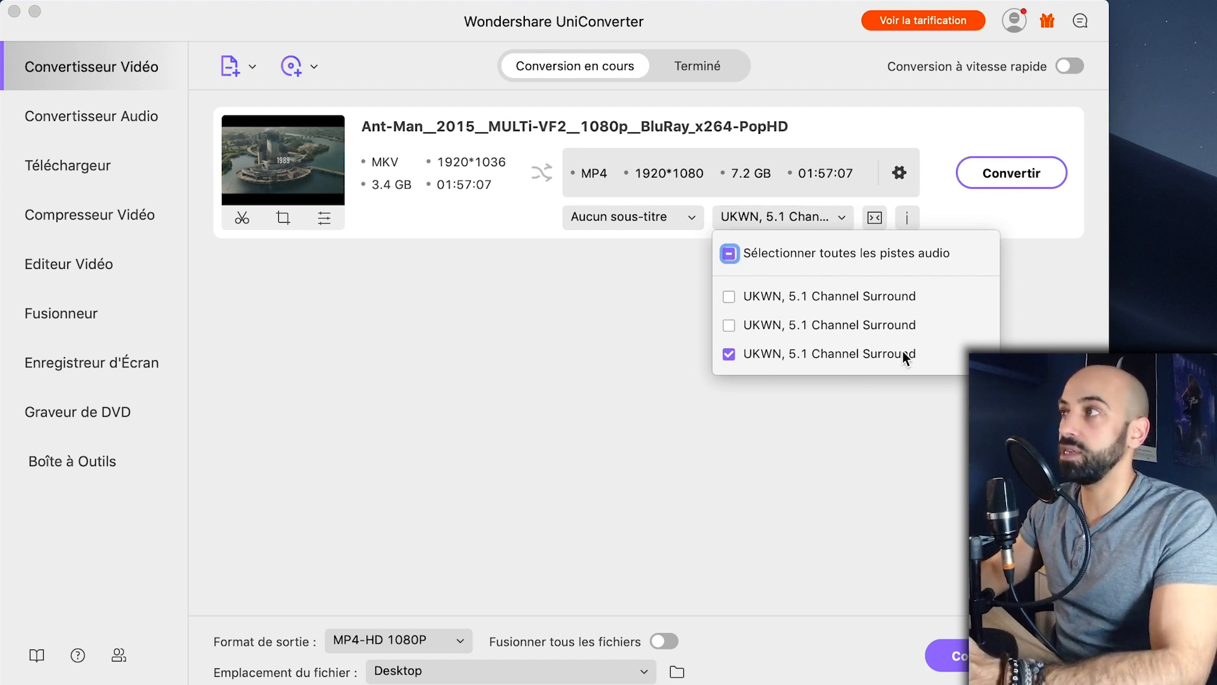
click(518, 307)
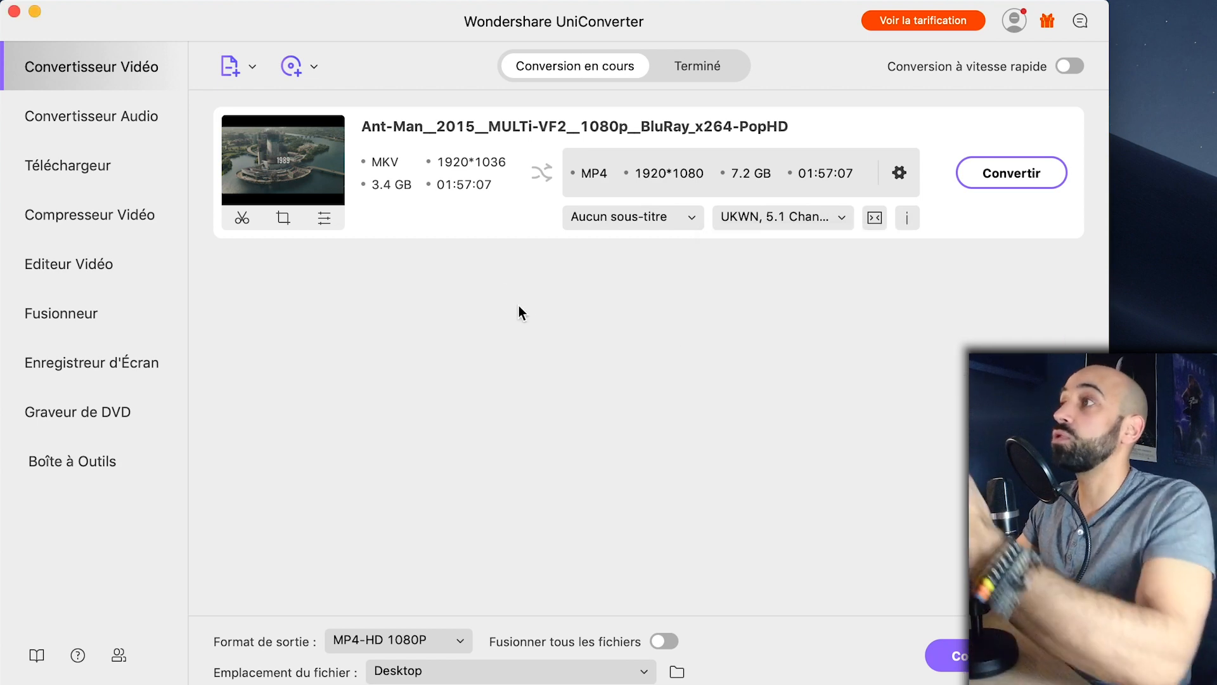
Step: Cut the Ant-Man video at about 20 minutes, remove the part before the cut and accept the trim
click(241, 218)
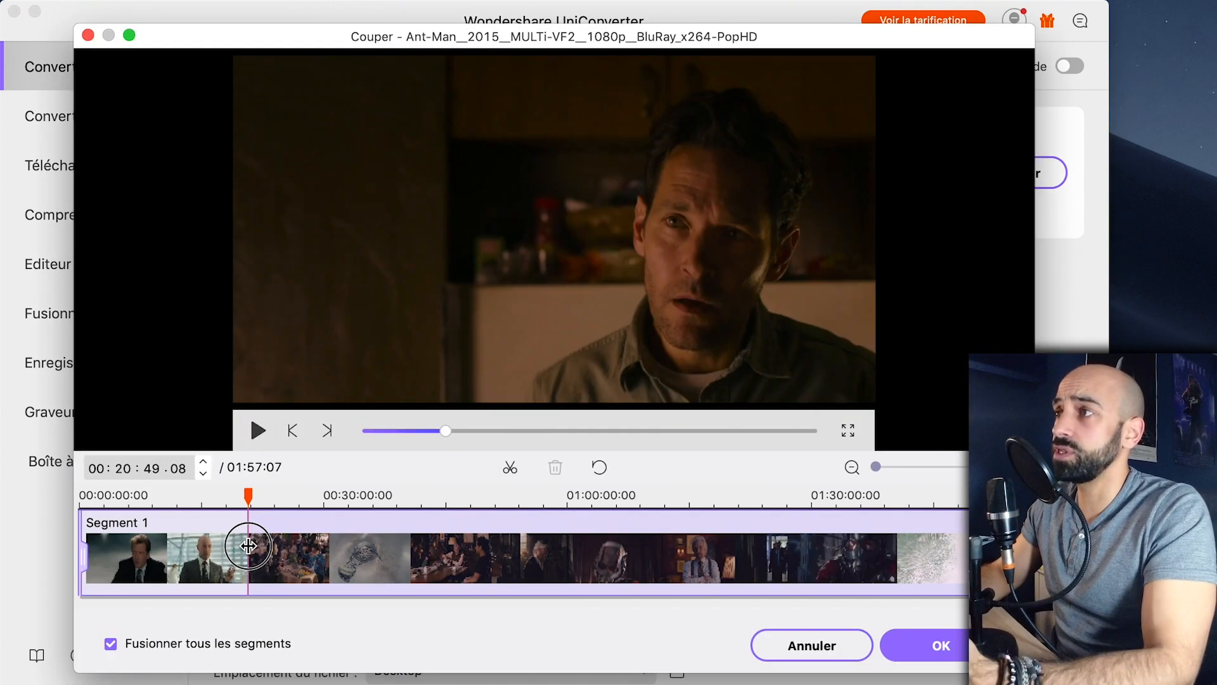
drag(248, 545, 245, 544)
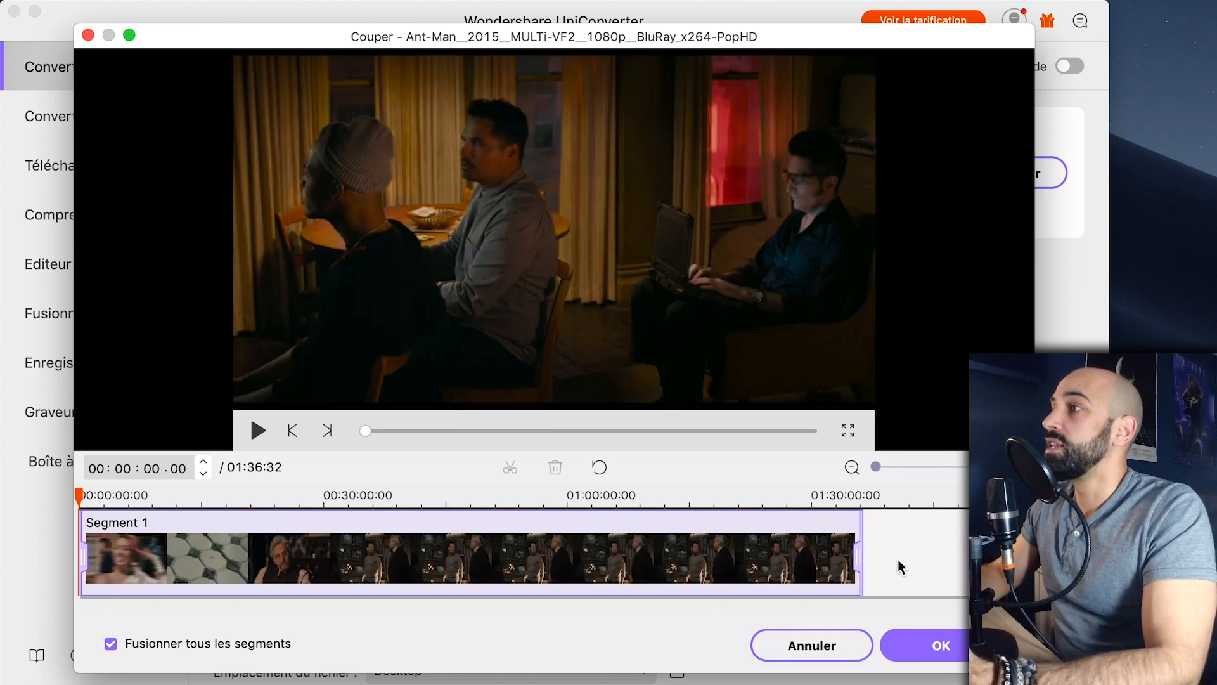
click(149, 530)
click(924, 645)
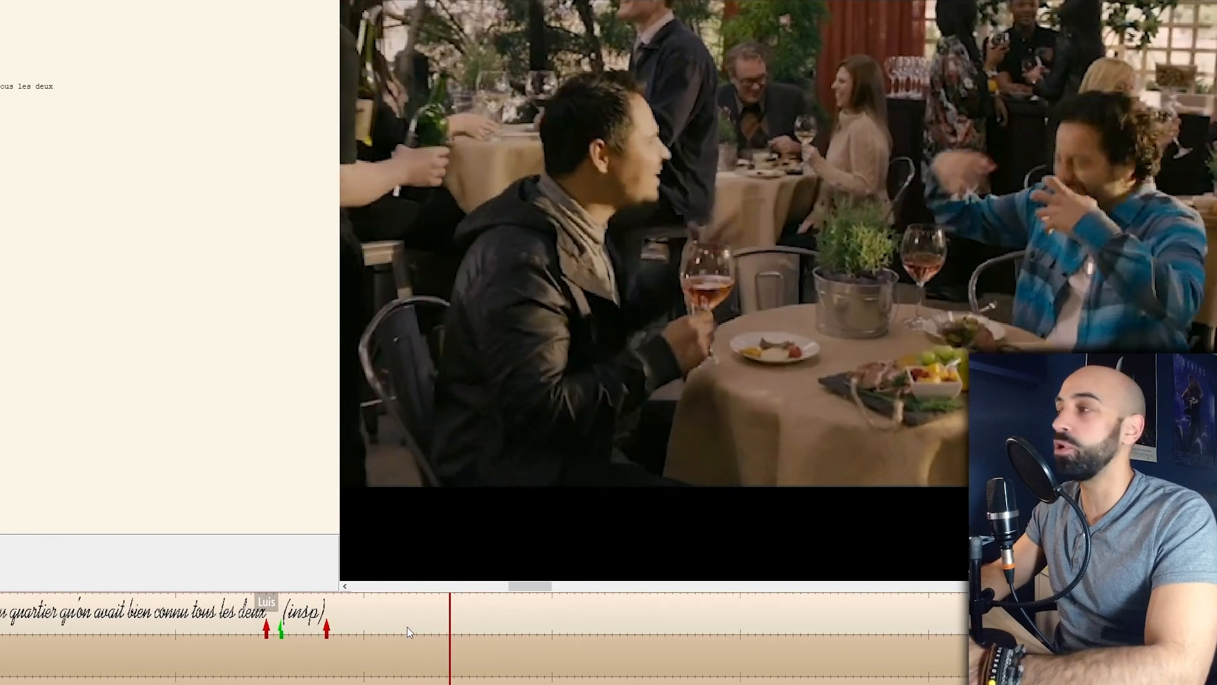
Step: In the rhythmo band editor, add Luis's line "C'est même la première paire de seins que j'ai touché d'ma vie !" after the "(insp)" cue
key(space)
key(ctrl+Left)
key(ctrl+Left)
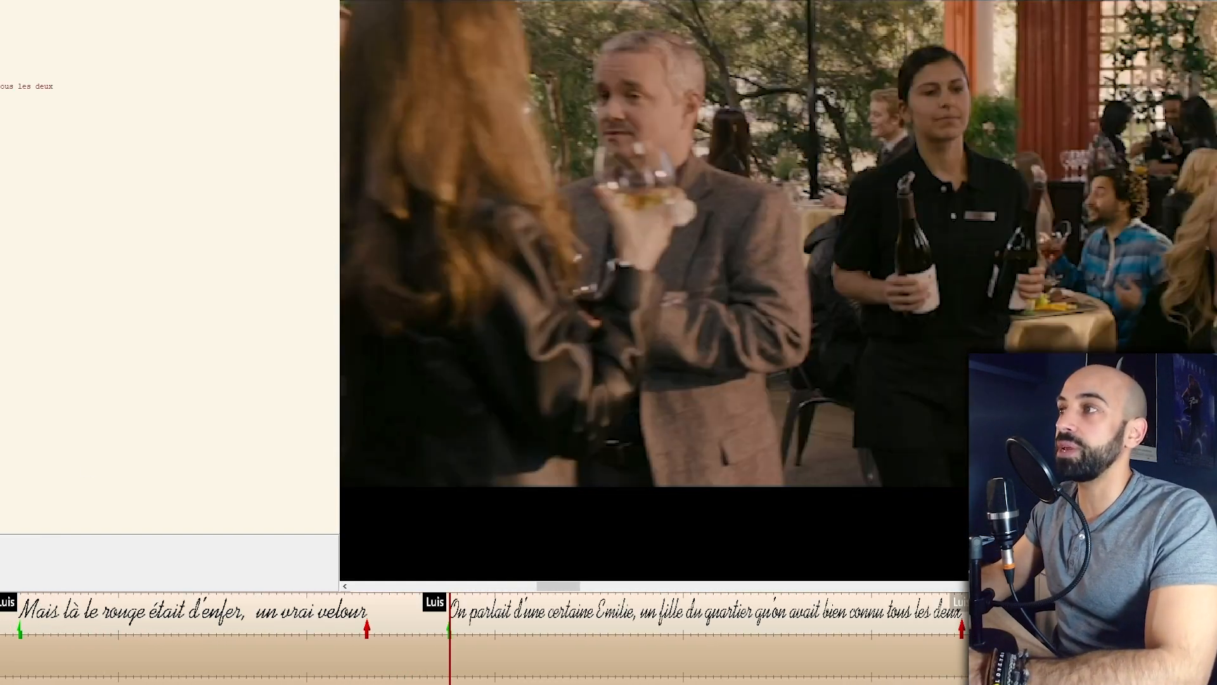
key(ctrl+Right)
key(ctrl+Right)
key(Right)
key(Return)
key(Return)
text(C'e)
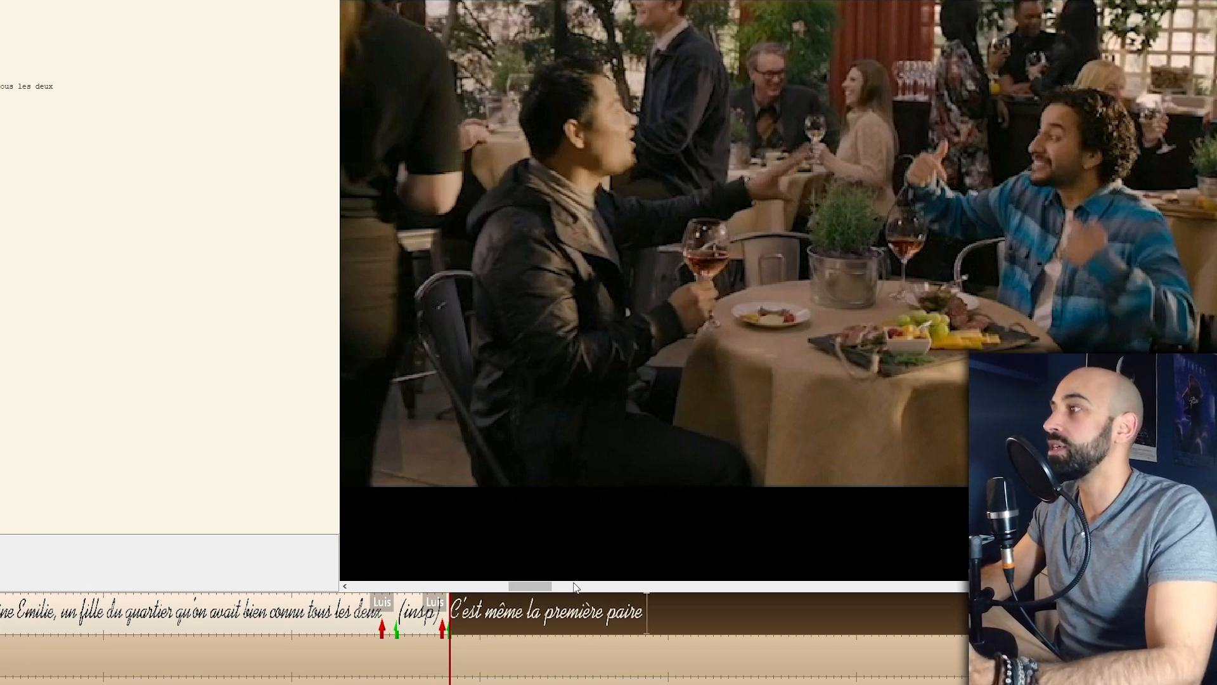
key(space)
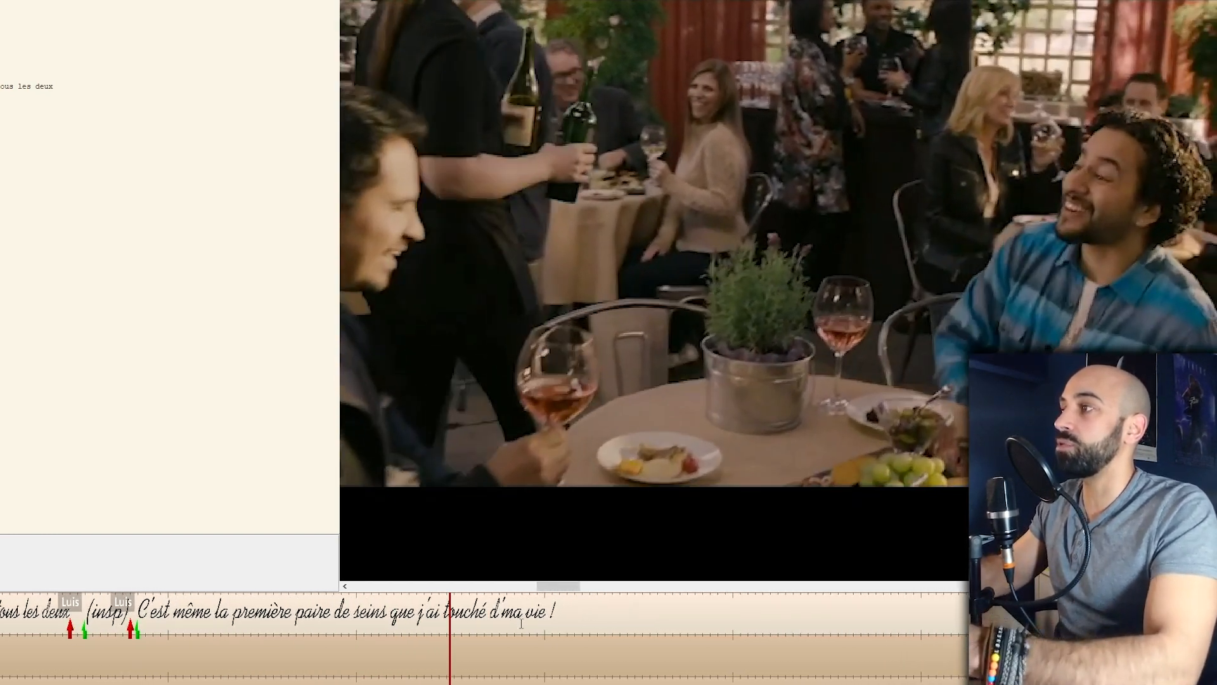
Step: Set the end marker of the "C'est même la première paire" line and adjust its length to match the actor's speech
key(space)
key(Left)
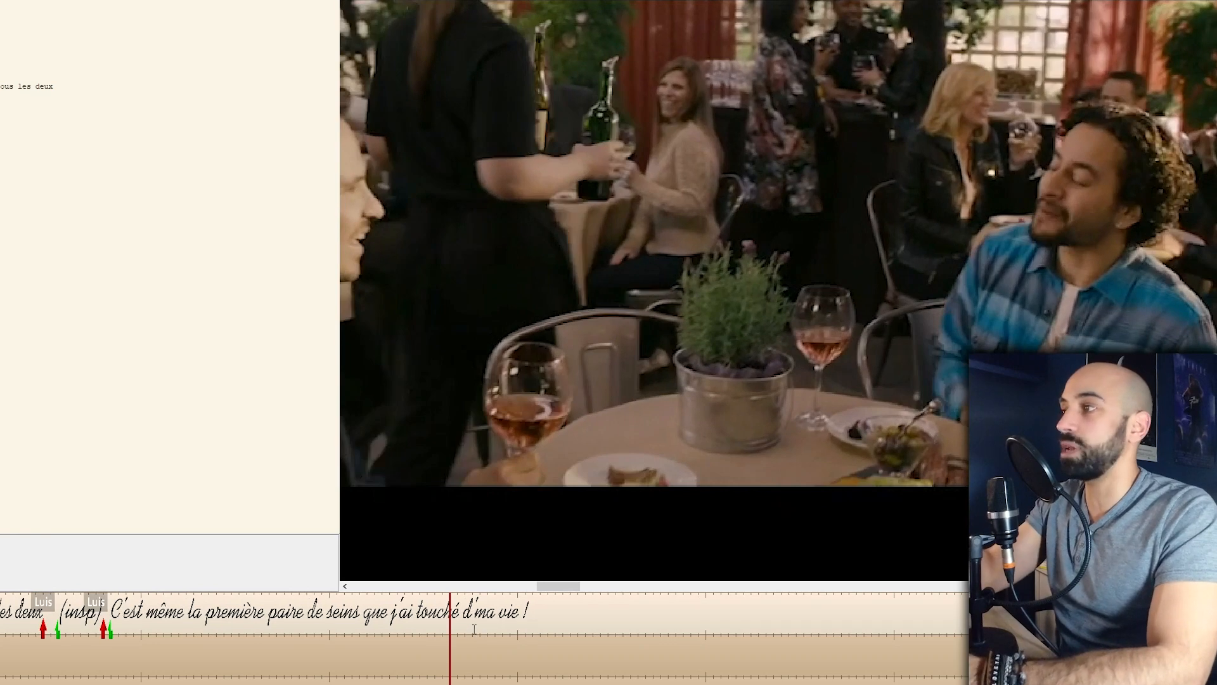
key(Return)
key(Left)
key(Left)
key(Left)
key(Left)
key(Left)
key(Left)
key(Left)
mouse_move(433, 631)
mouse_down()
mouse_move(407, 636)
mouse_move(466, 624)
mouse_move(450, 627)
mouse_up()
key(space)
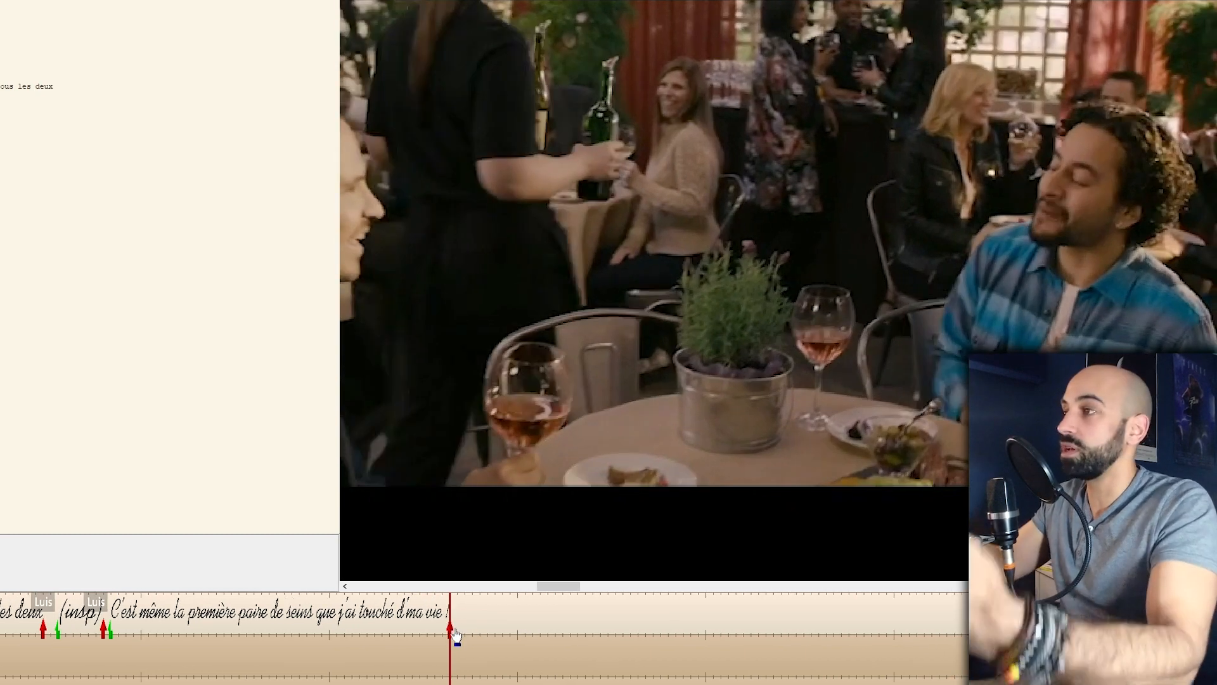
drag(455, 631, 471, 633)
scroll(464, 633, up, 5)
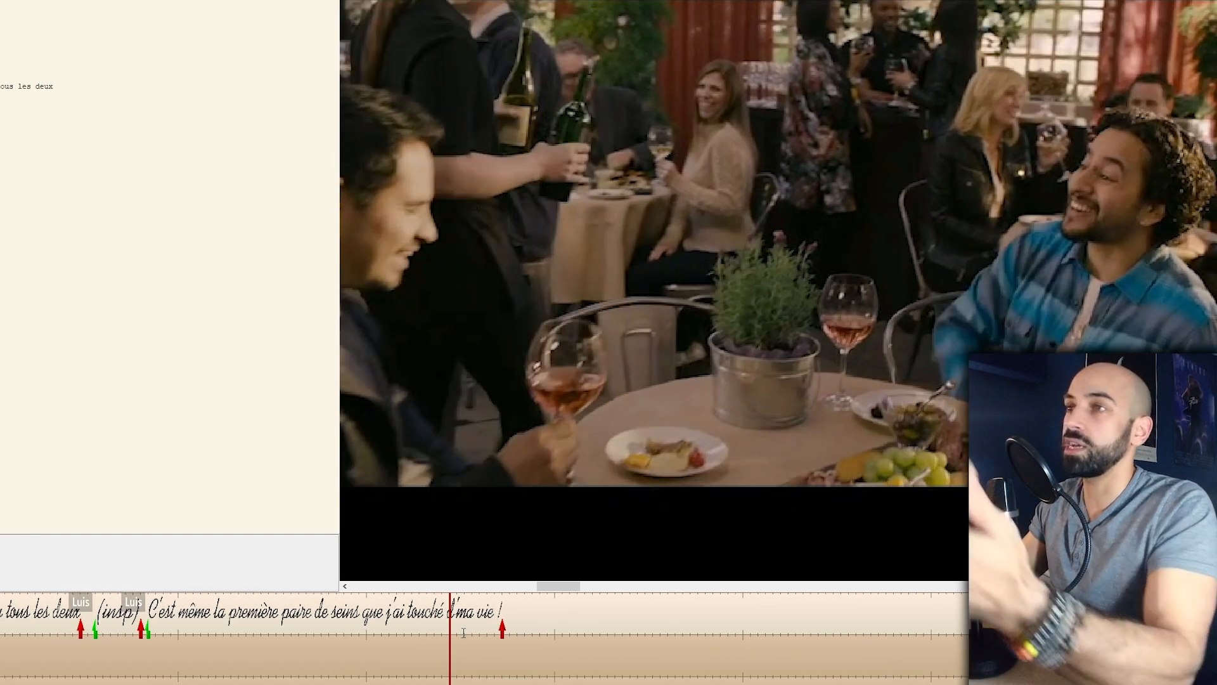
Step: Close Luis's line "Alors, mon cousin il m'dit" and add "Aujourd'hui Emilie elle est femme de ménage" right behind it
scroll(463, 633, down, 20)
scroll(426, 630, up, 14)
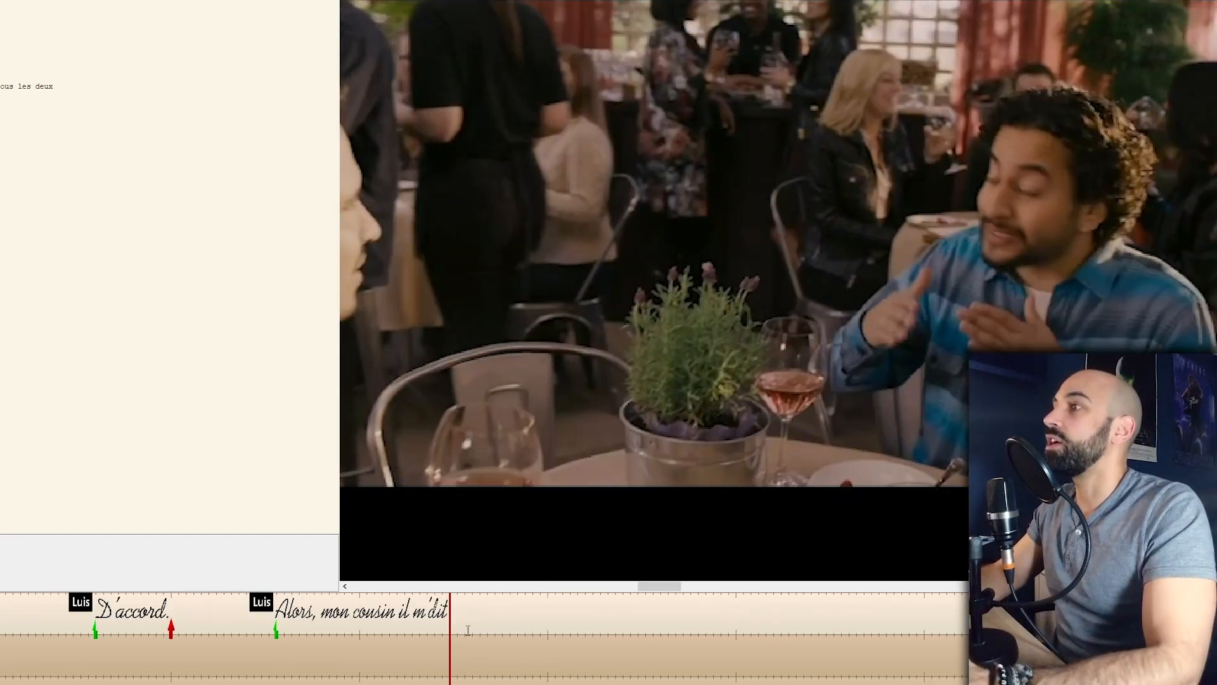
key(Return)
scroll(468, 630, down, 4)
key(Return)
text(Aujourd'hui)
scroll(455, 636, down, 12)
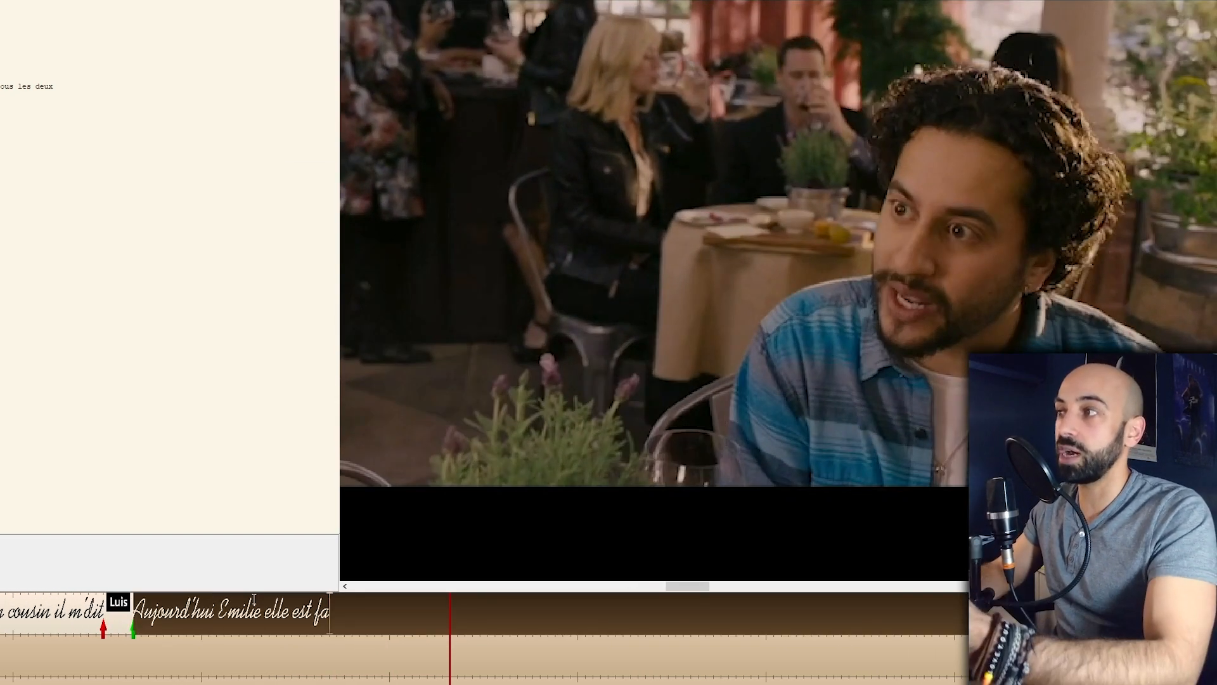
text(énage)
key(Return)
scroll(480, 659, up, 14)
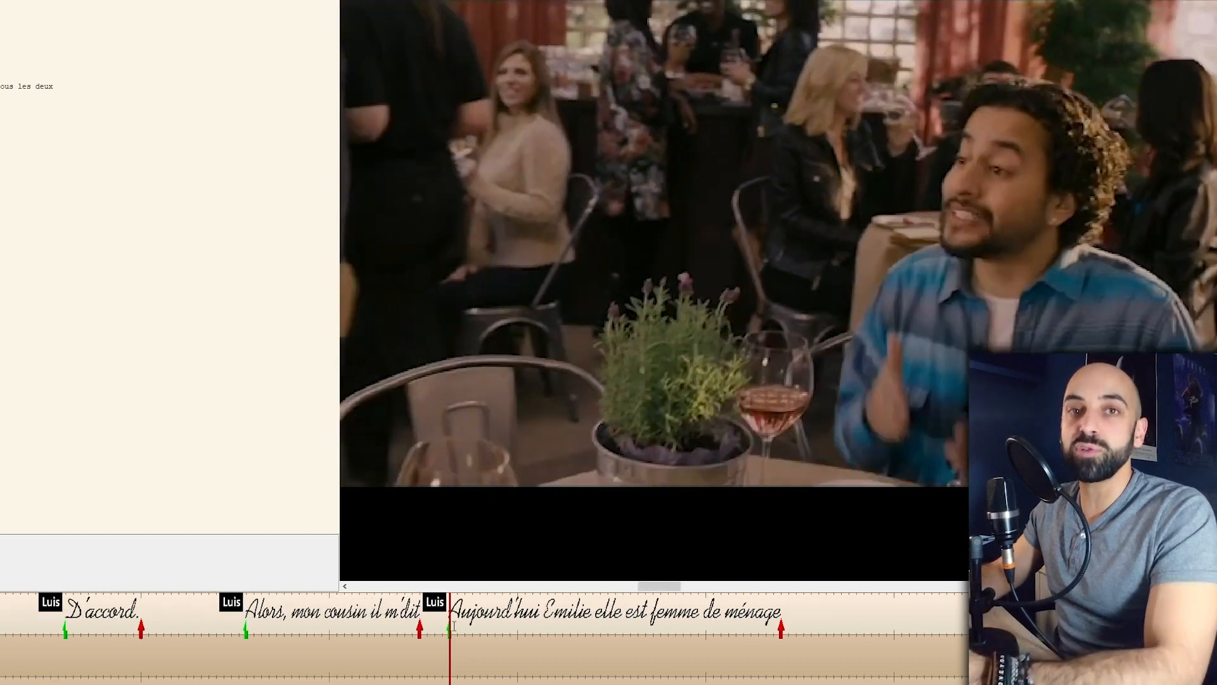
scroll(480, 659, down, 10)
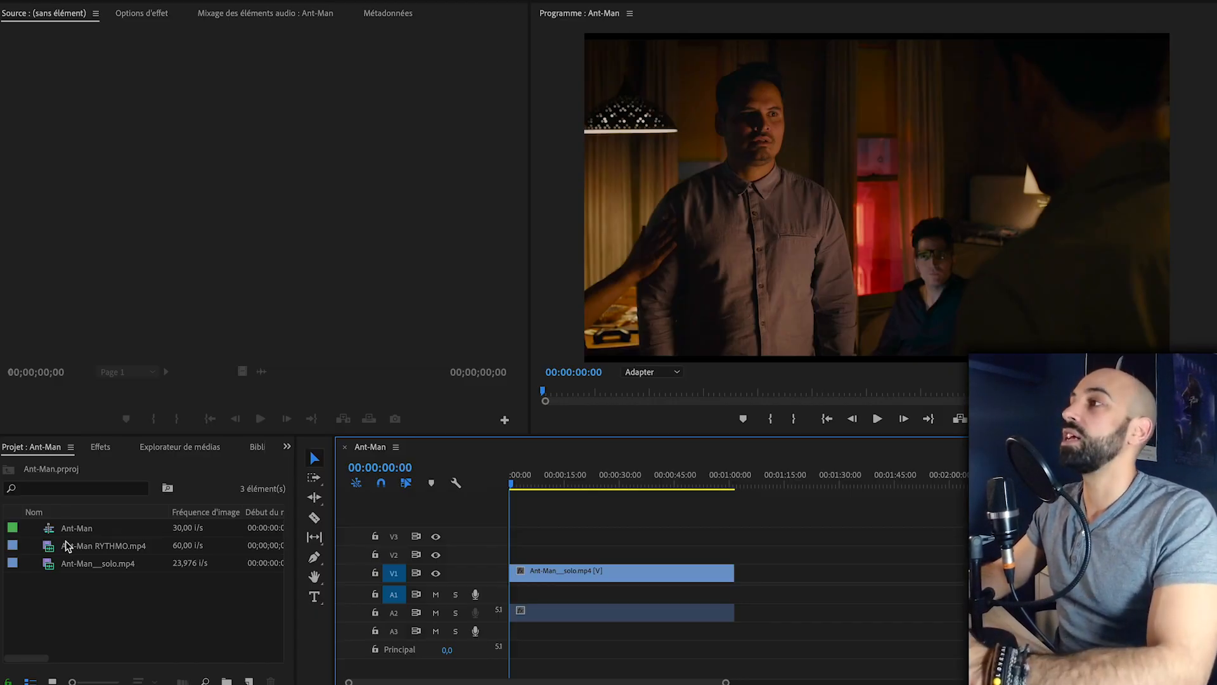
Step: In Premiere Pro, place Ant-Man RYTHMO.mp4 on track V2 above the solo clip and play back the sequence's opening seconds
drag(104, 545, 557, 552)
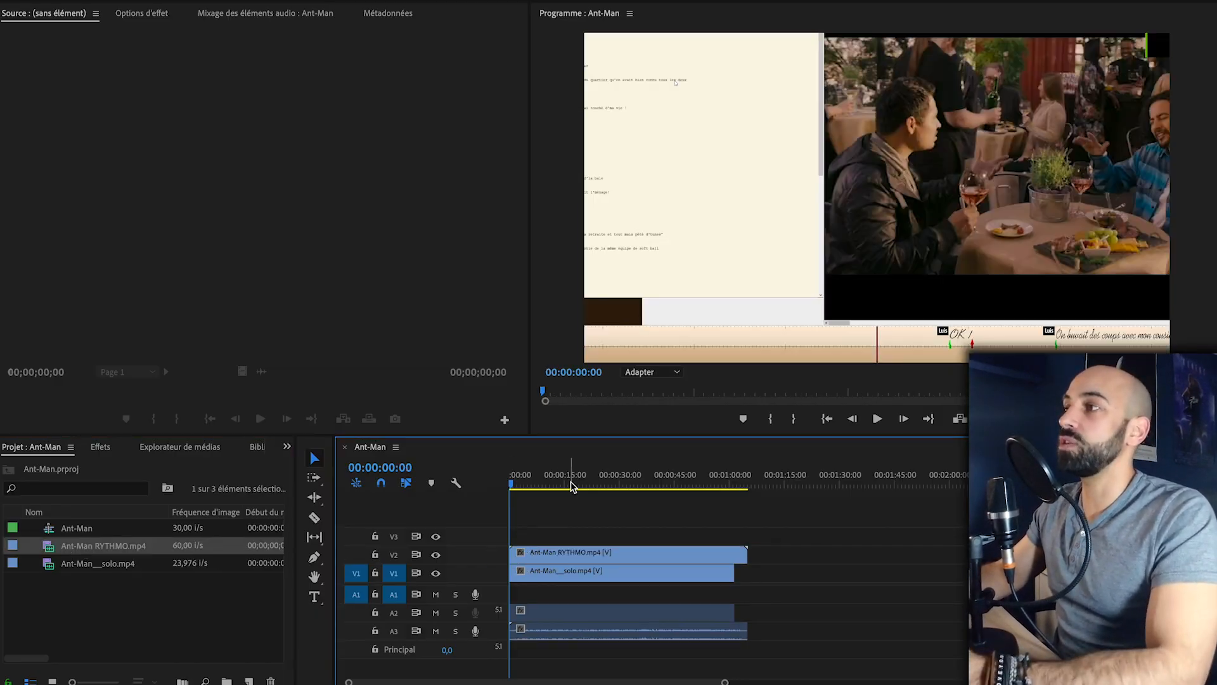
drag(546, 486, 472, 478)
key(space)
key(equal)
key(equal)
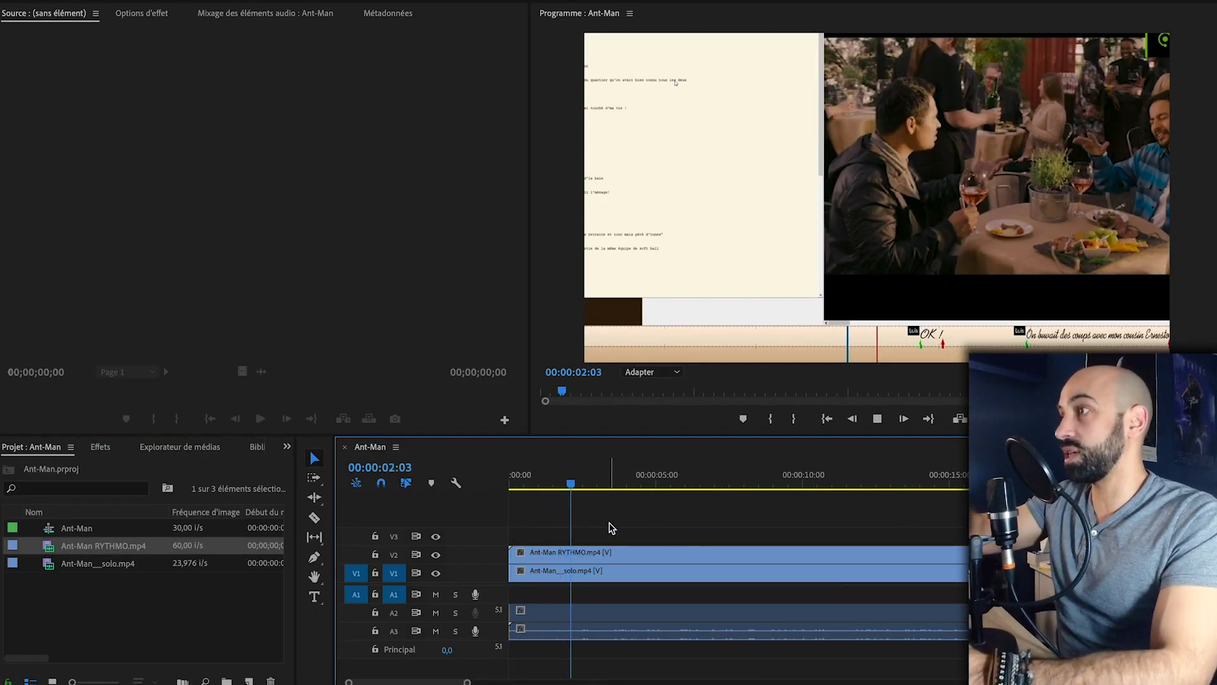
key(minus)
key(minus)
key(space)
Step: Apply the Recadrage effect to the Ant-Man RYTHMO clip and set its Haut crop to 79 % to isolate the text band
click(515, 554)
click(100, 446)
text(reca)
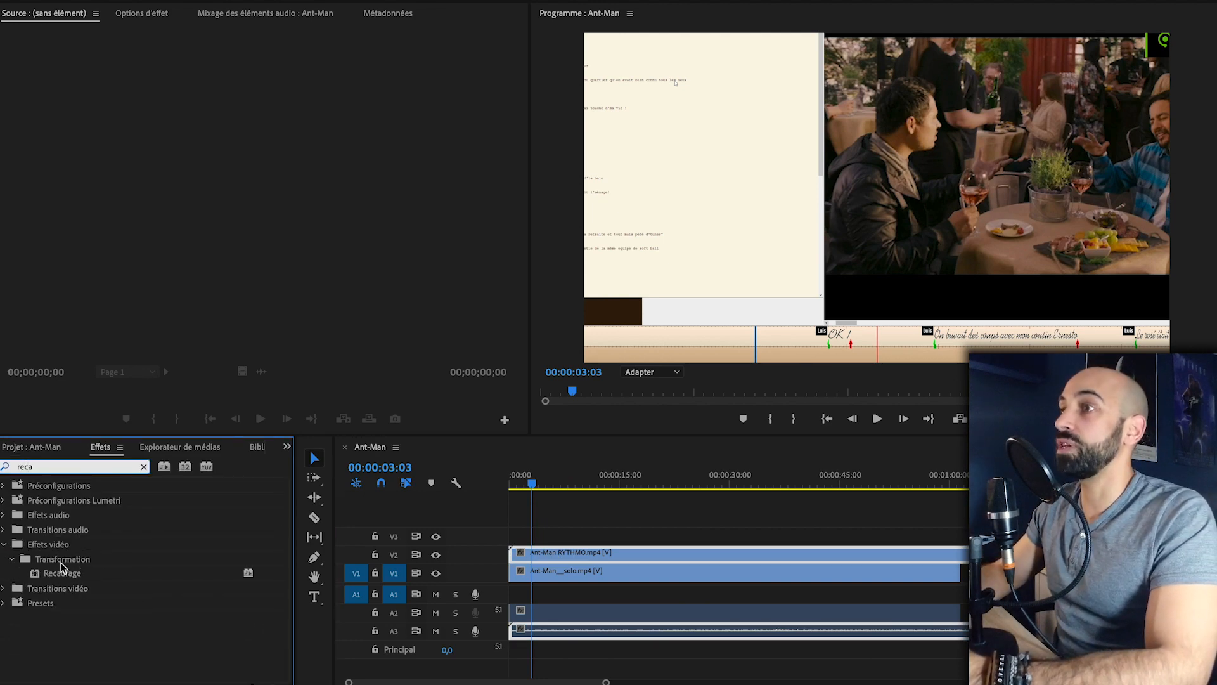
drag(62, 572, 602, 552)
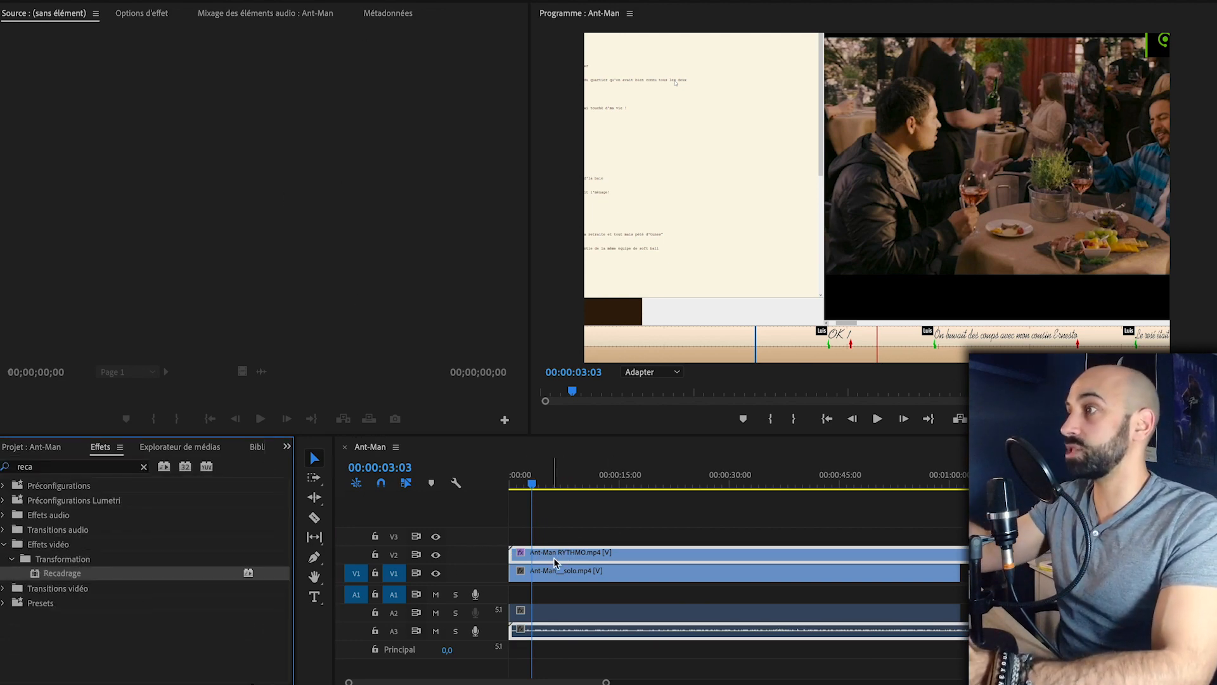
click(153, 21)
drag(262, 279, 312, 280)
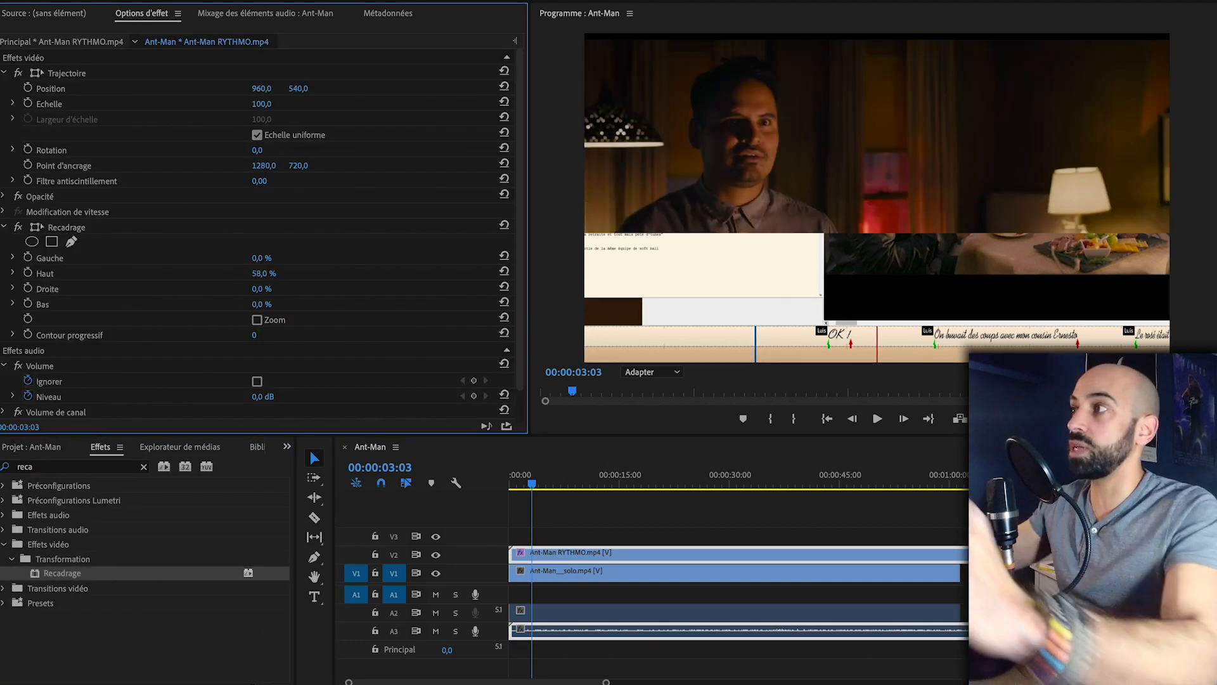
Step: Move the trimmed RYTHMO clip earlier to 00:00:00:27, extend its beginning to the sequence start and play back the synchronisation
click(612, 552)
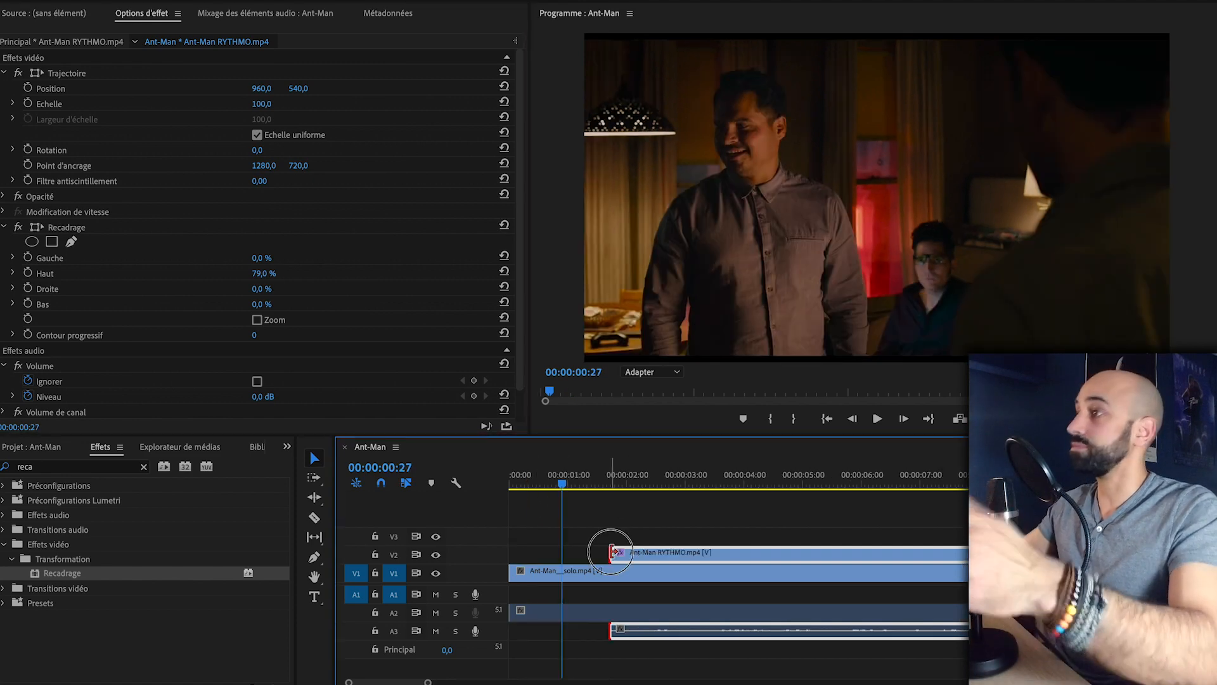
drag(612, 553, 573, 555)
key(space)
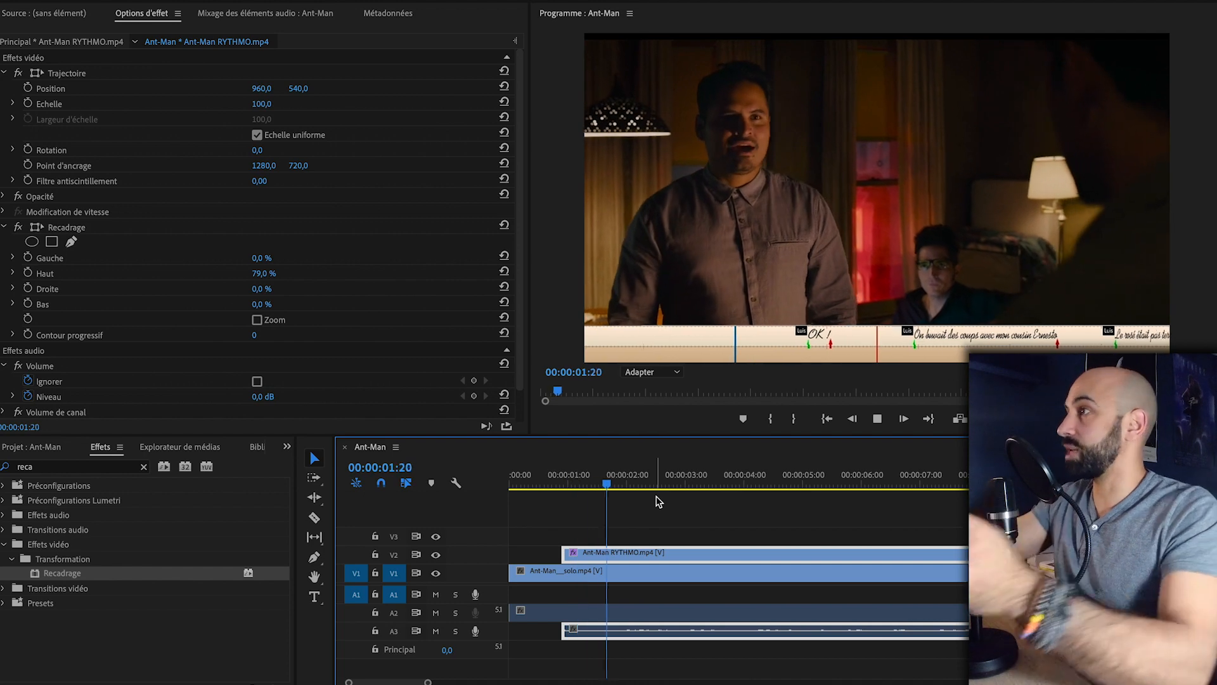
key(space)
drag(566, 552, 510, 553)
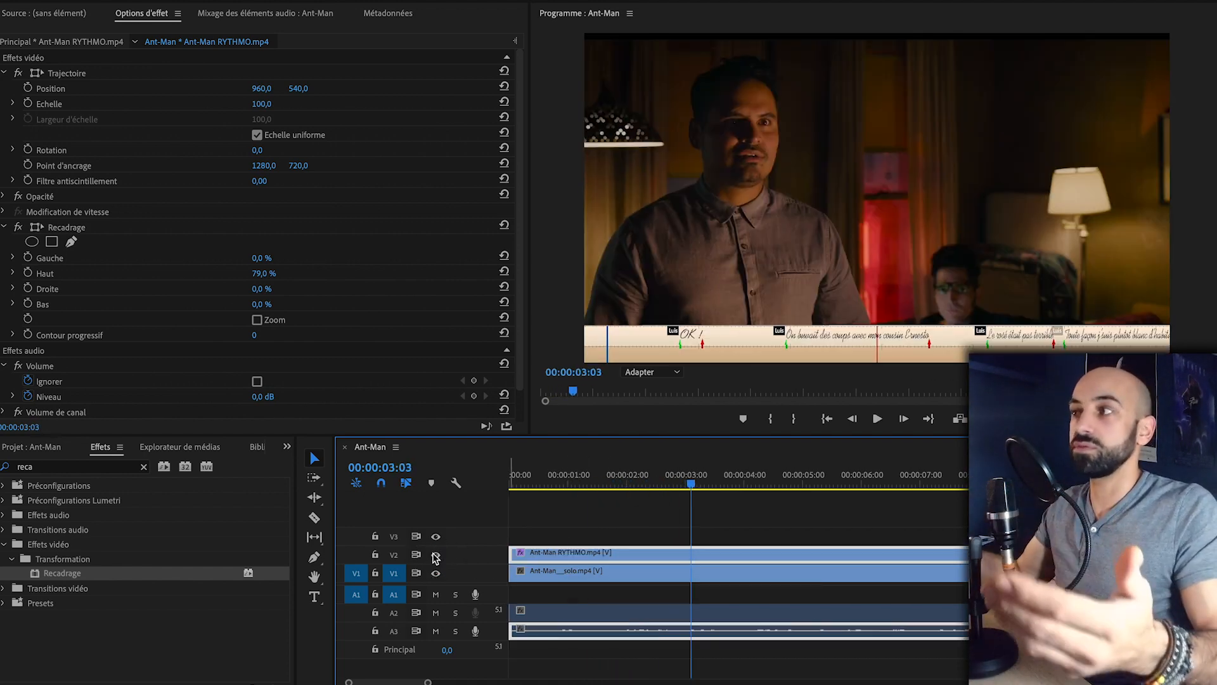
key(space)
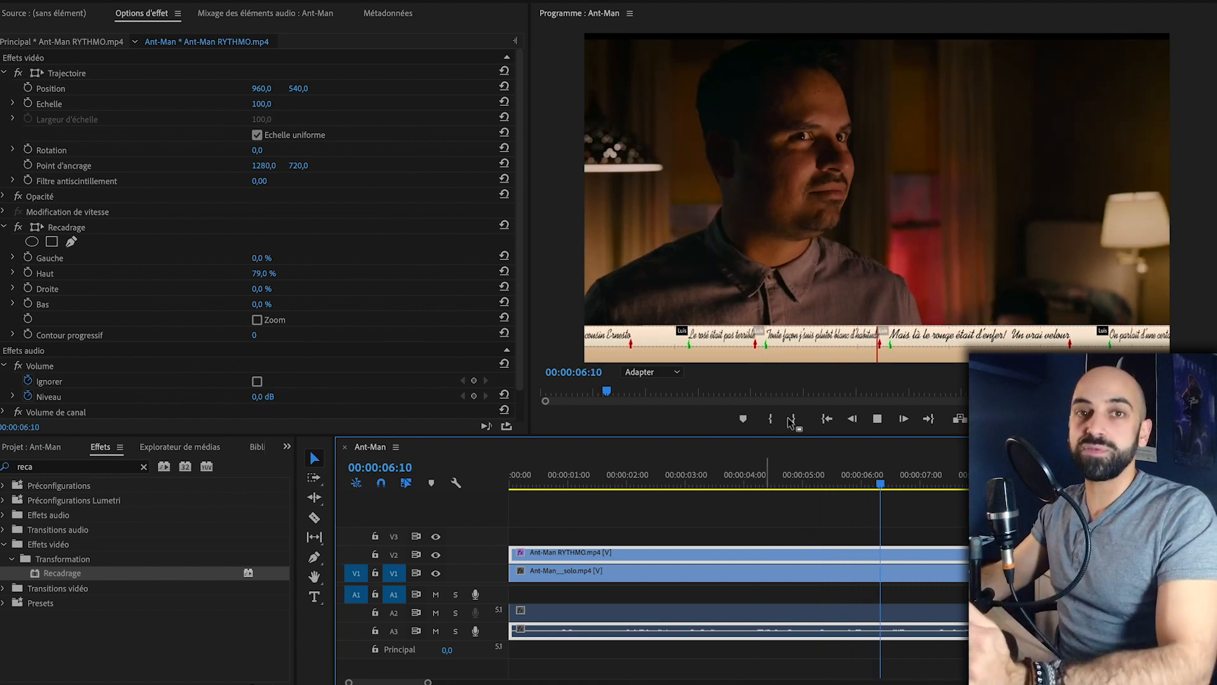
key(space)
Step: Scale the RYTHMO clip to 135 and reposition it at 548,6 / 414,9 so the band spans the bottom of the film image
click(797, 350)
key(Return)
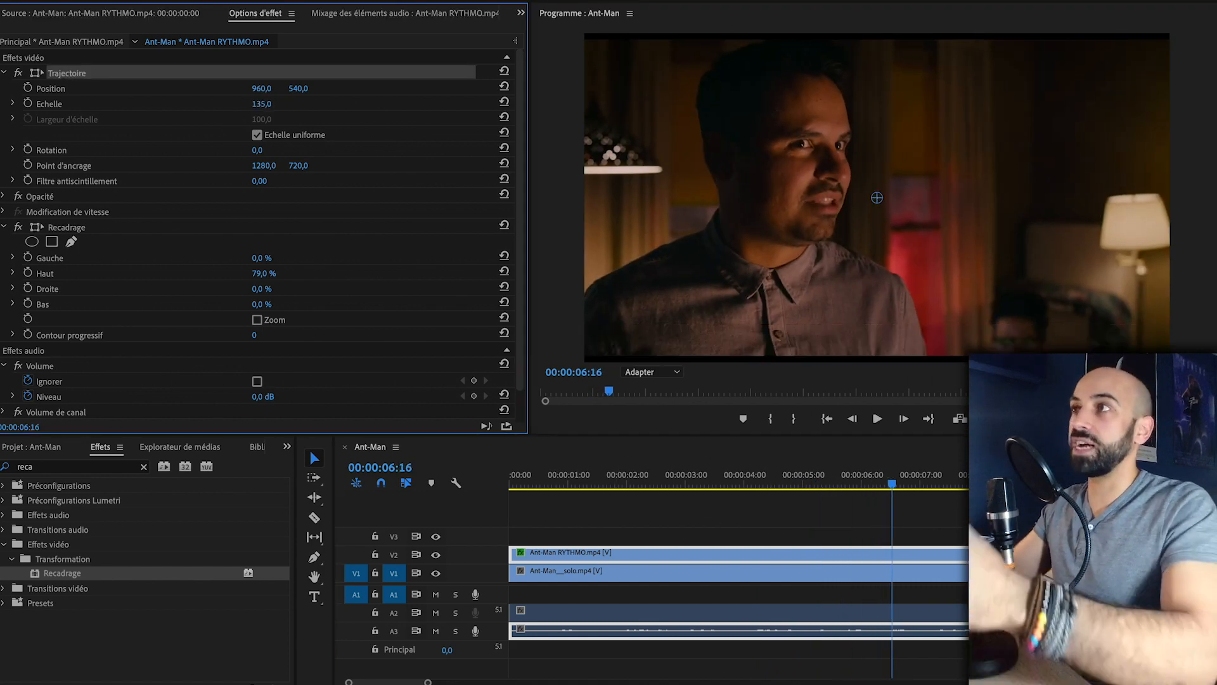
drag(748, 290, 625, 255)
click(724, 510)
key(space)
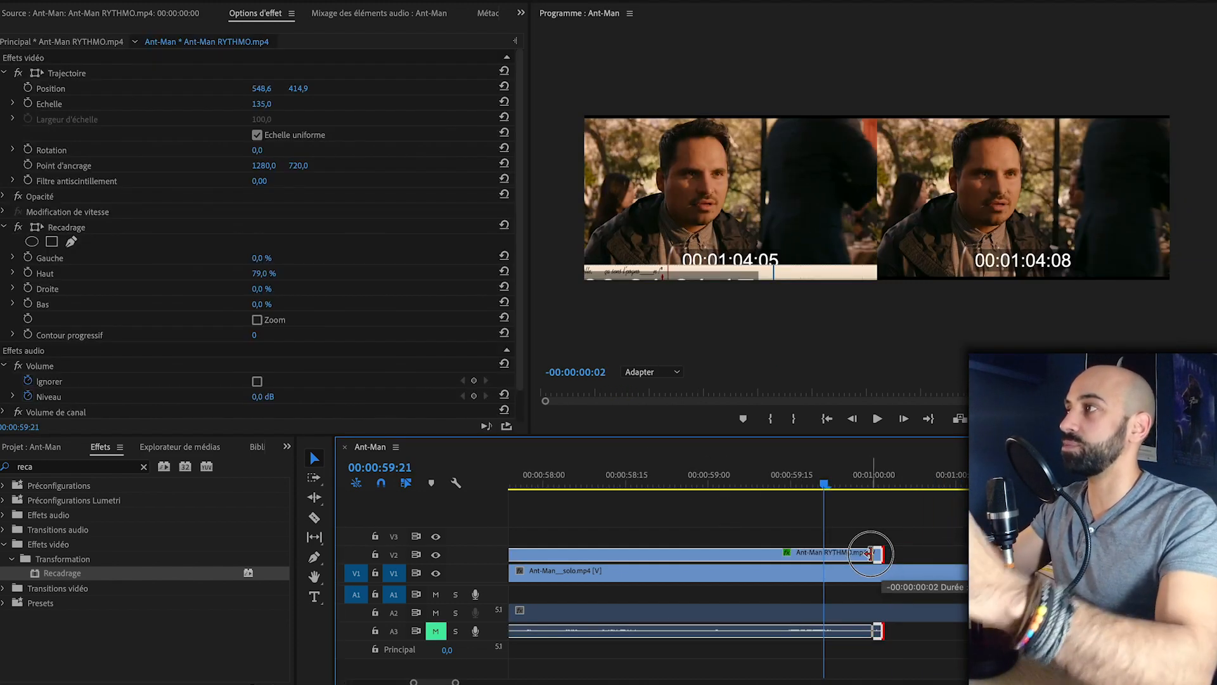
Step: Trim the ends of the RYTHMO and solo clips to about 00:00:59:21
drag(875, 552, 848, 551)
drag(944, 573, 874, 570)
key(minus)
key(minus)
key(minus)
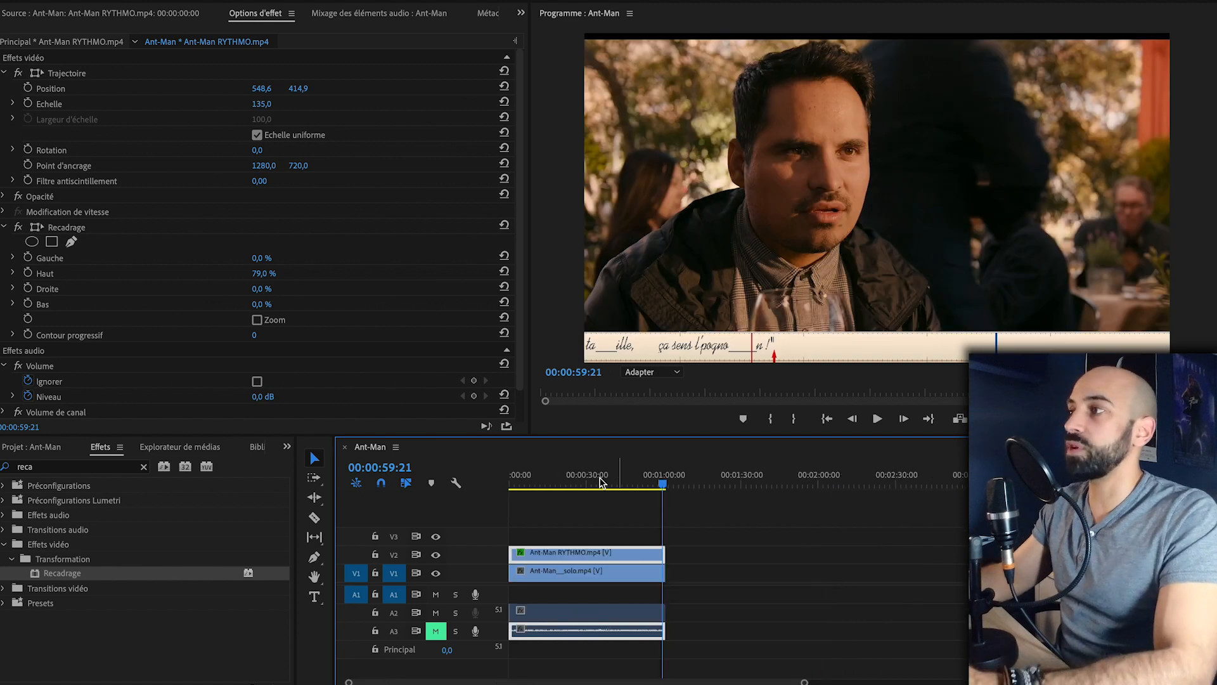
Step: Return the playhead to the start of the sequence and save the project
key(minus)
key(minus)
drag(545, 488, 489, 488)
key(equal)
key(equal)
key(super+s)
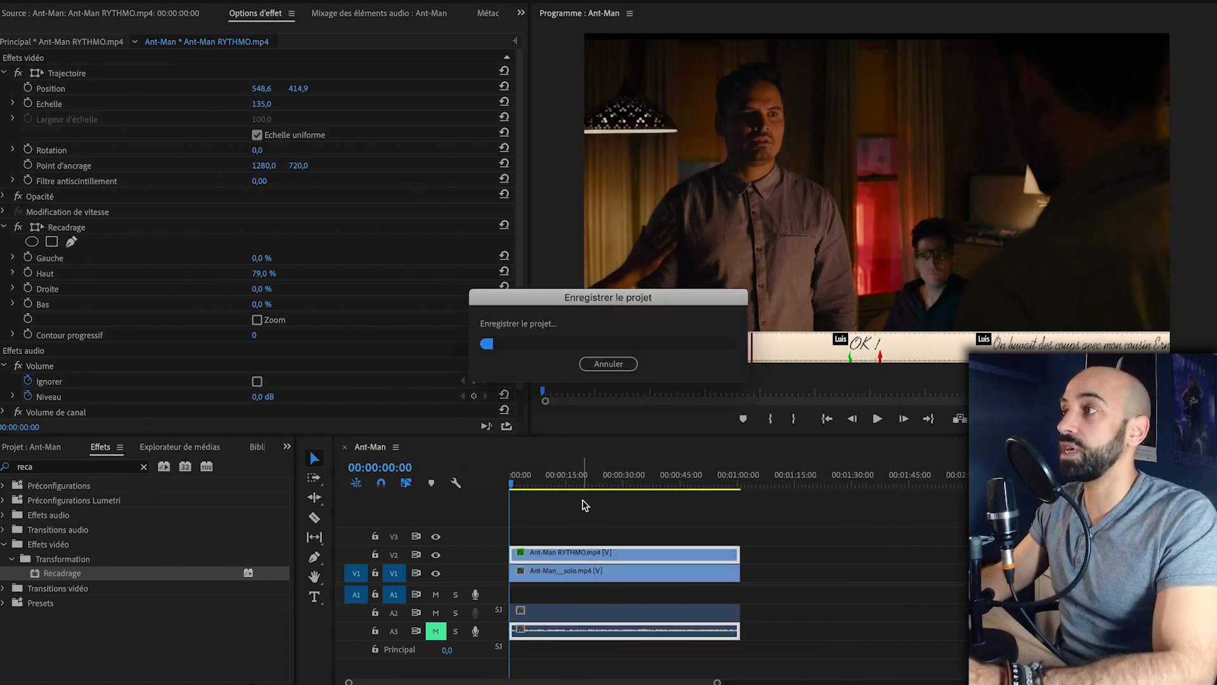
Step: Export the Ant-Man sequence as Ant-Man PT.mp4 in H.264 with the Twitter 720p HD preset
key(super+m)
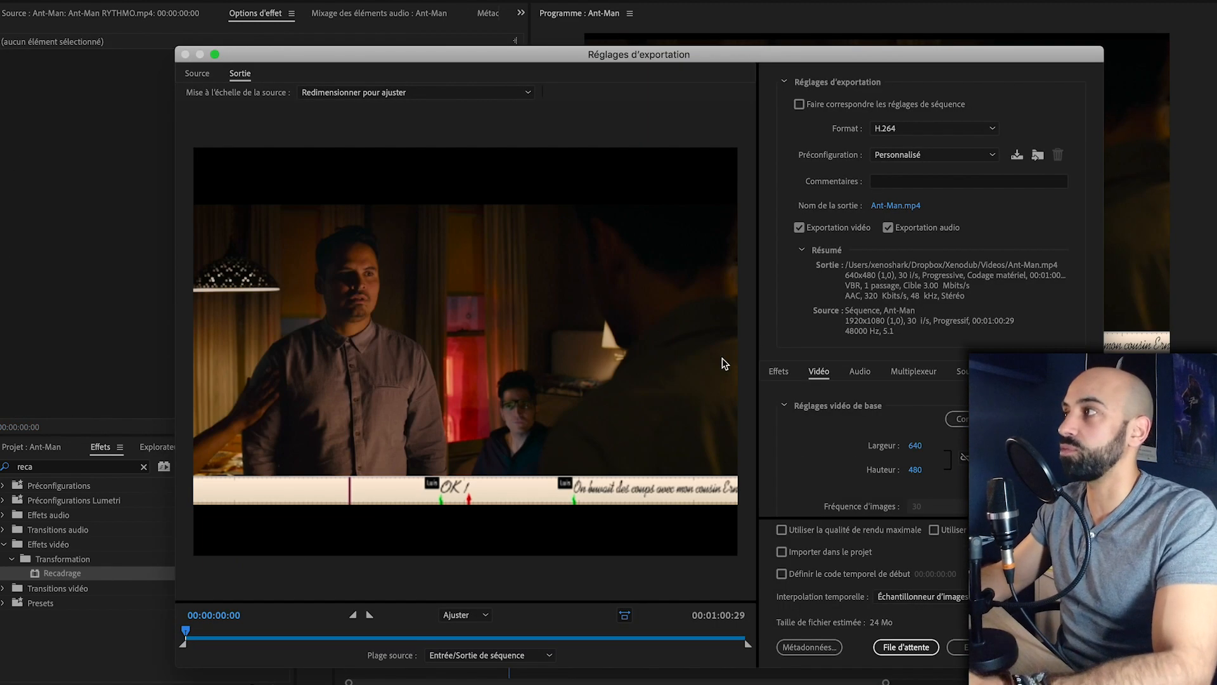
click(916, 159)
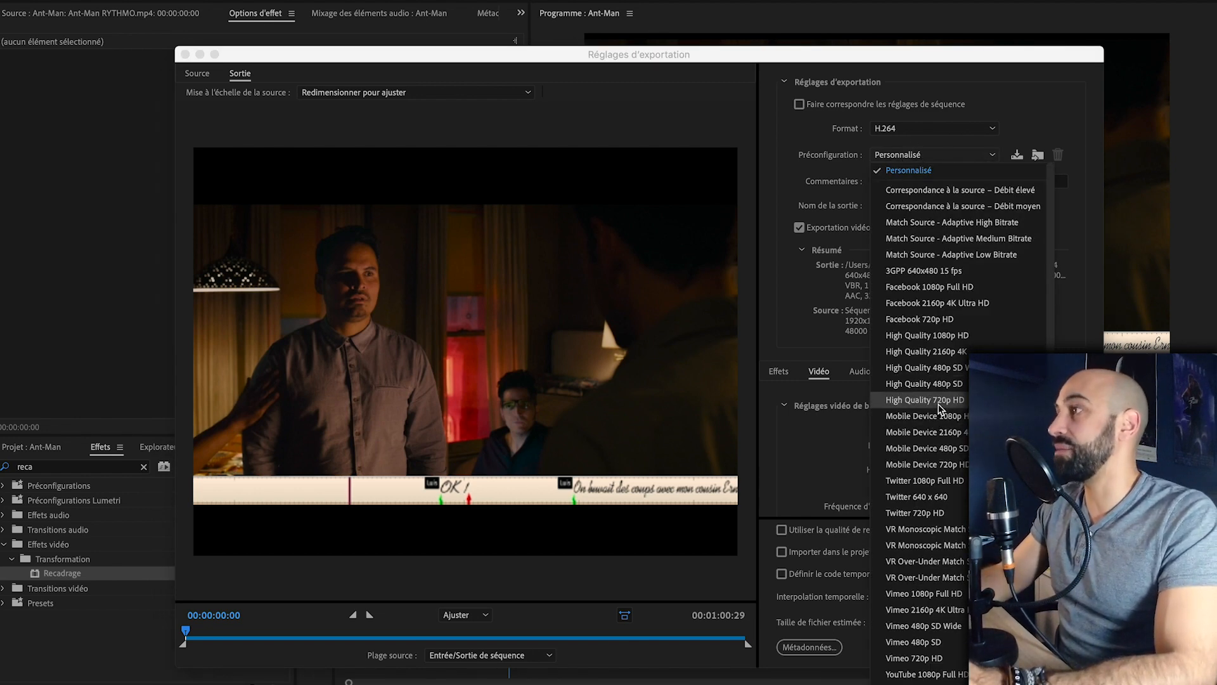
click(916, 511)
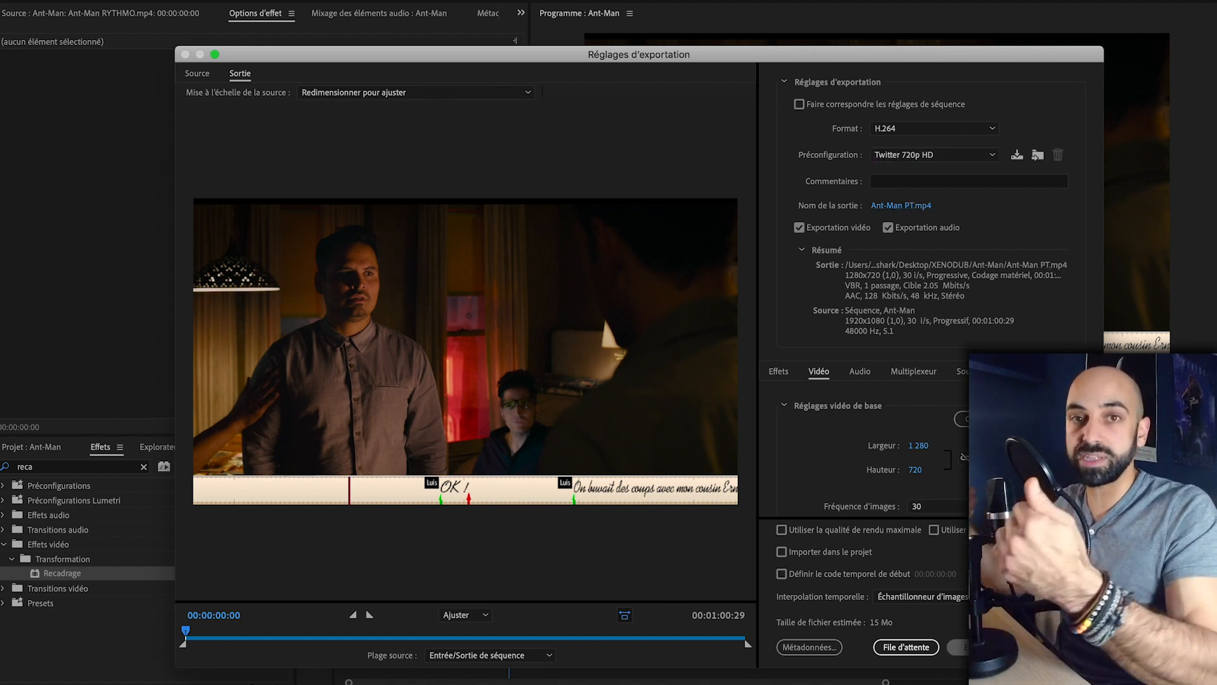
click(977, 647)
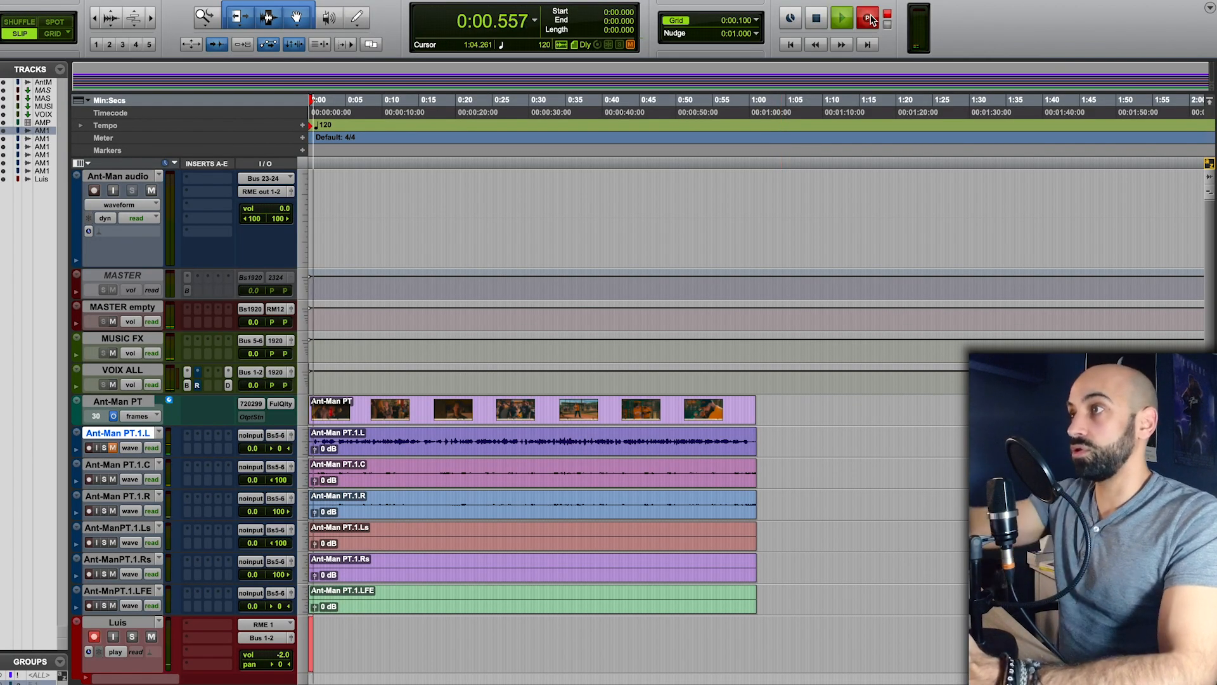
Step: Record the voice take on the Luis track in Pro Tools against the Ant-Man PT video from the timeline start
key(space)
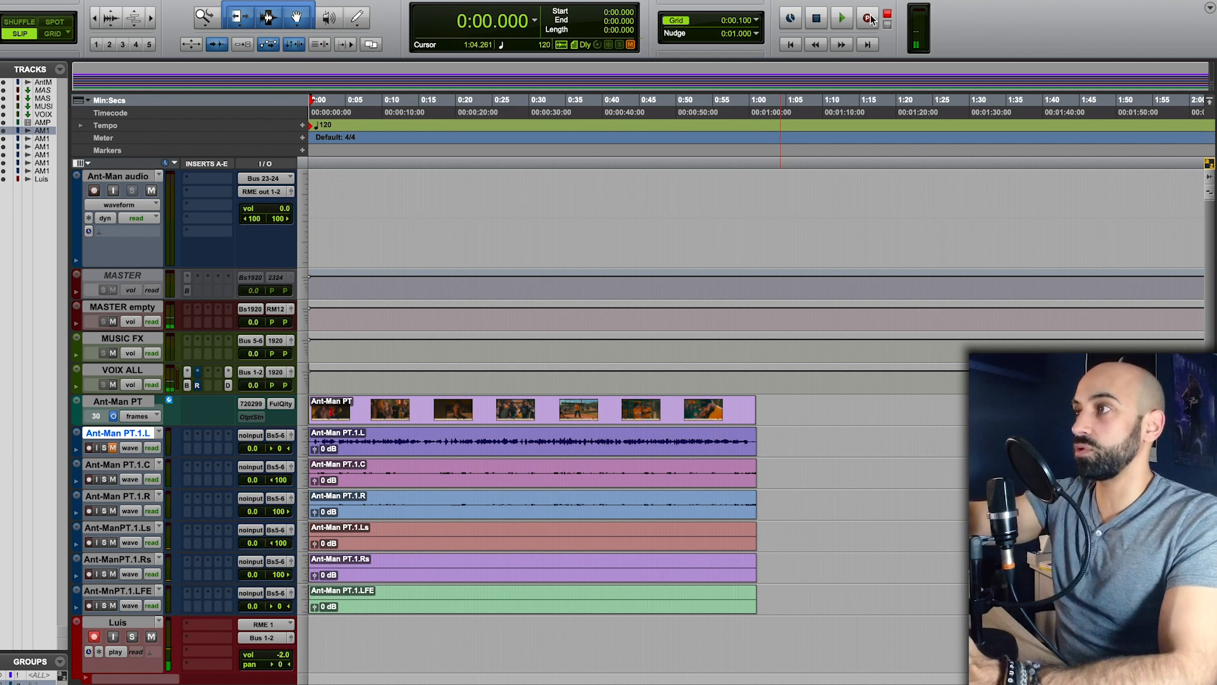
key(space)
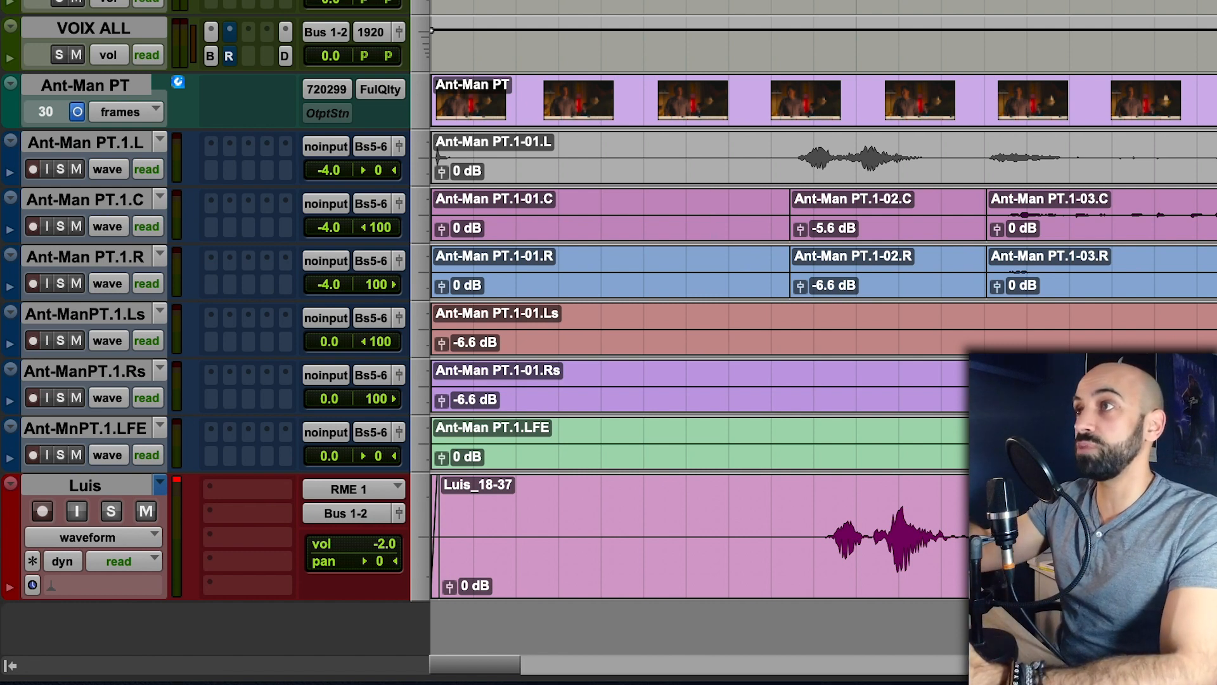
Step: Play back the dubbed voice with the original tracks and inspect the clip gain of the second C and R clips
key(space)
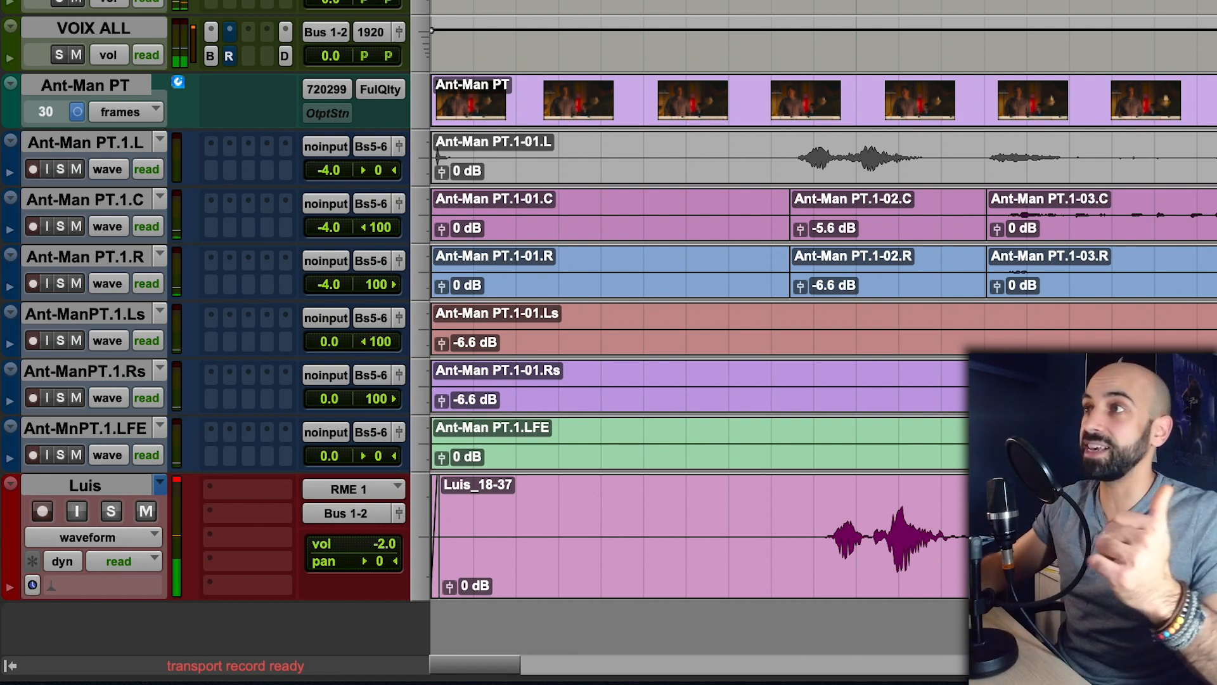
key(space)
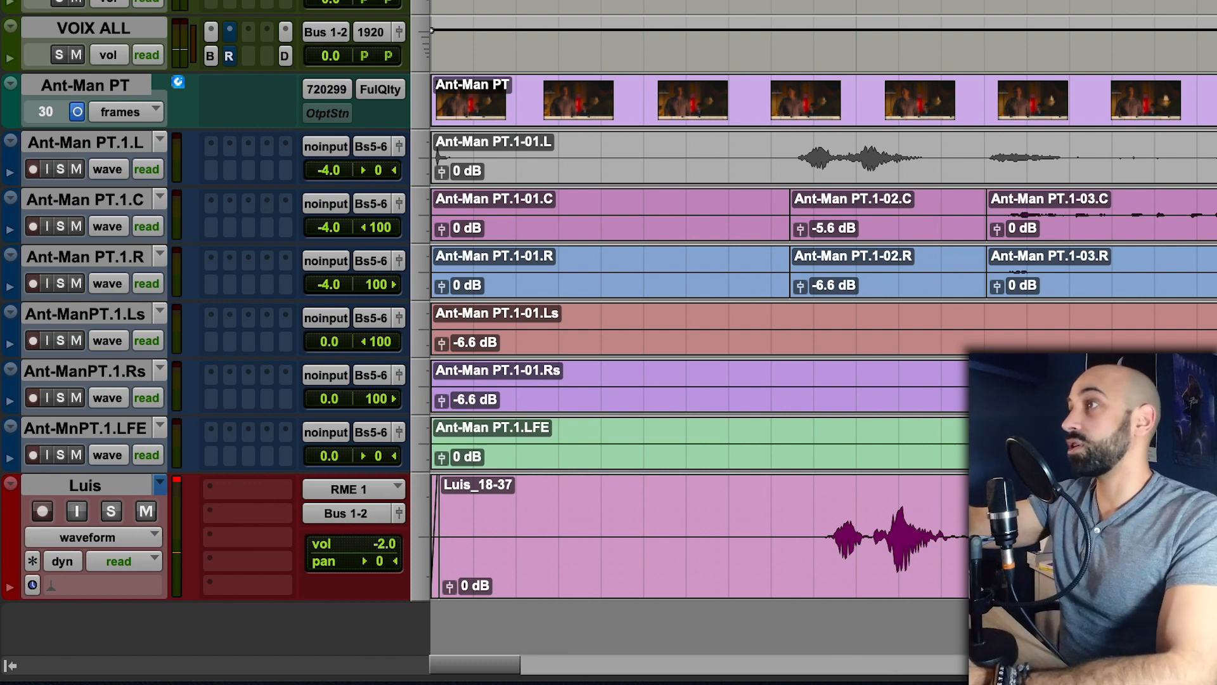
click(800, 229)
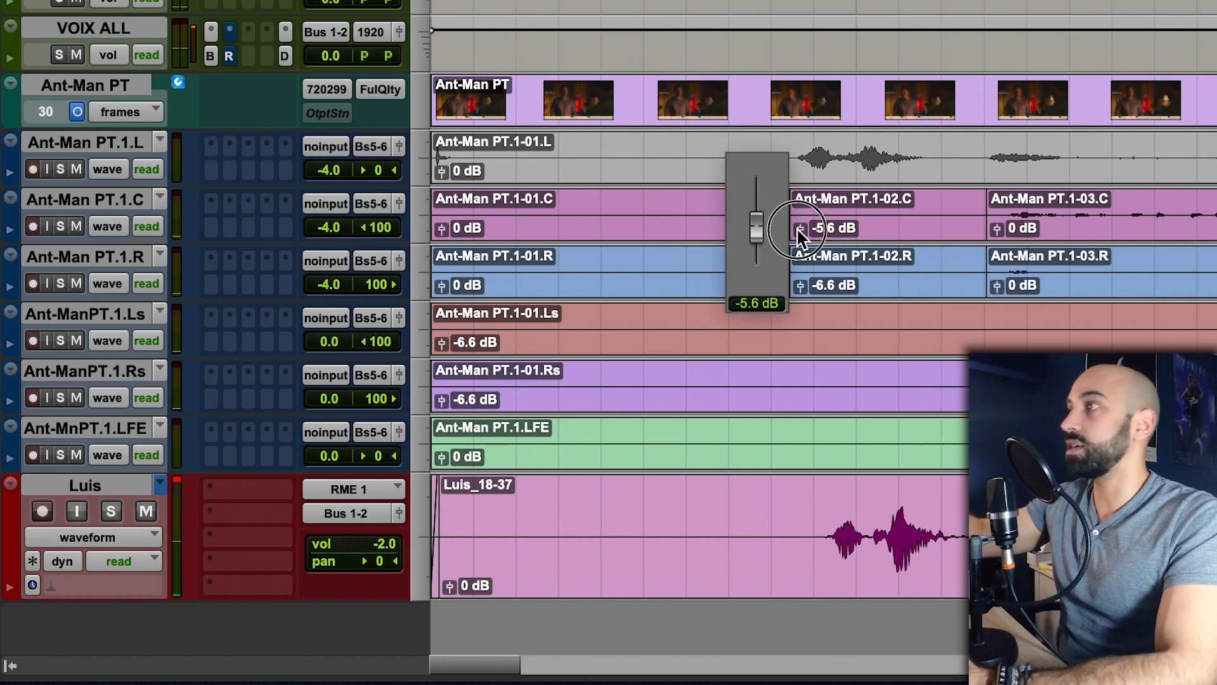
drag(799, 286, 797, 283)
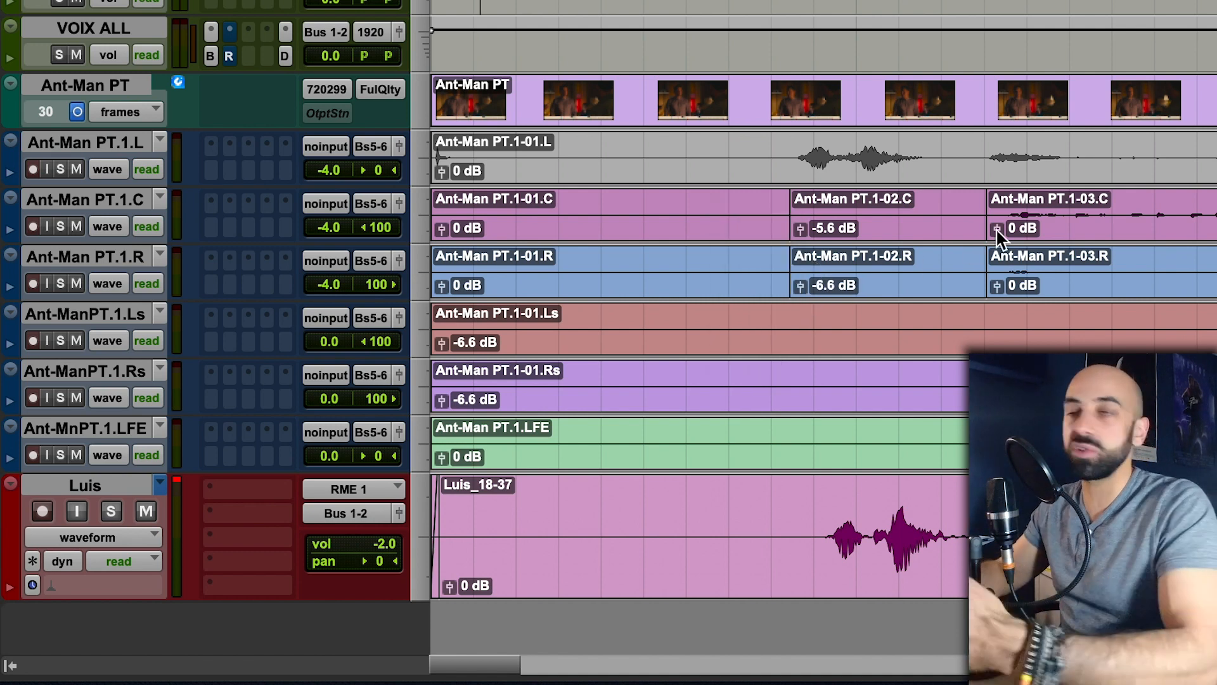
Step: Rejoin the split clips on the Ant-Man PT.1.C and Ant-Man PT.1.R tracks at 0 dB and play them back with the dub
drag(1000, 222, 219, 190)
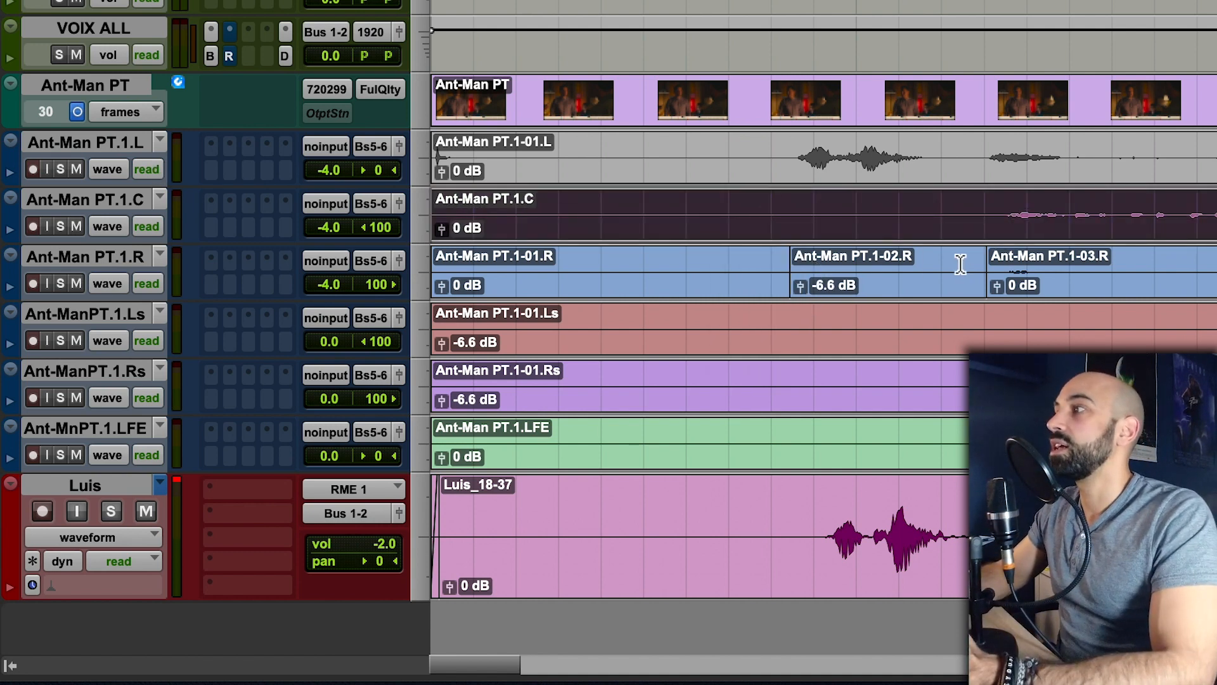
drag(995, 269, 209, 263)
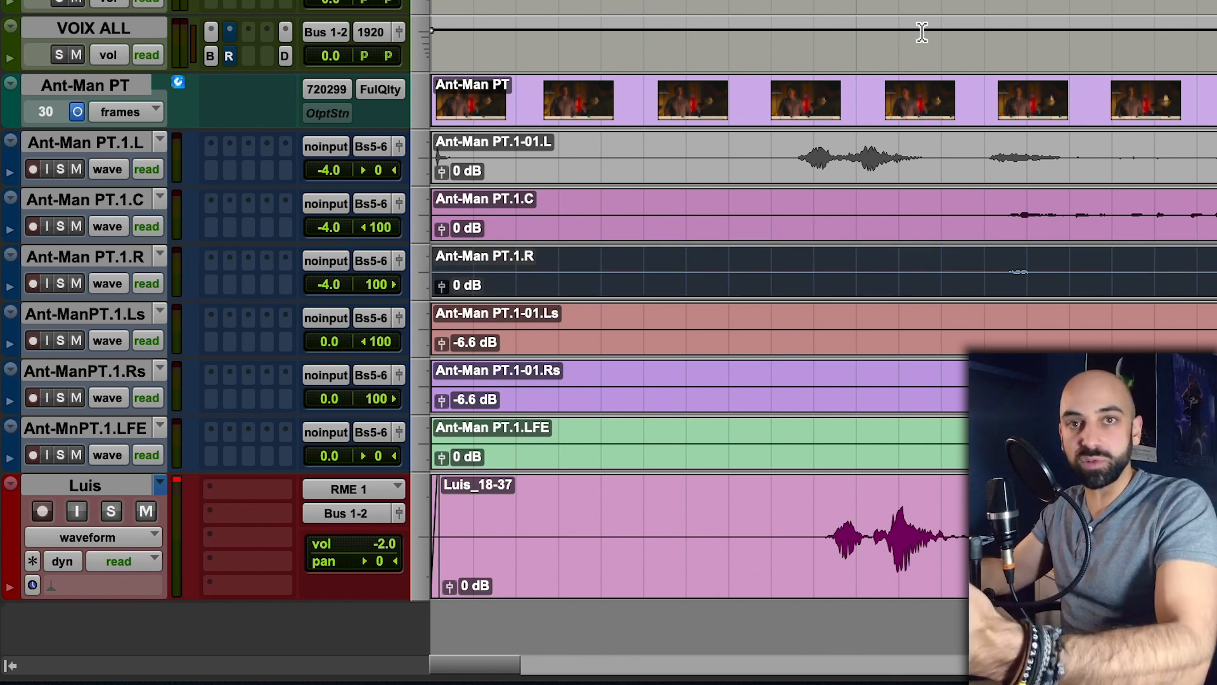
click(670, 35)
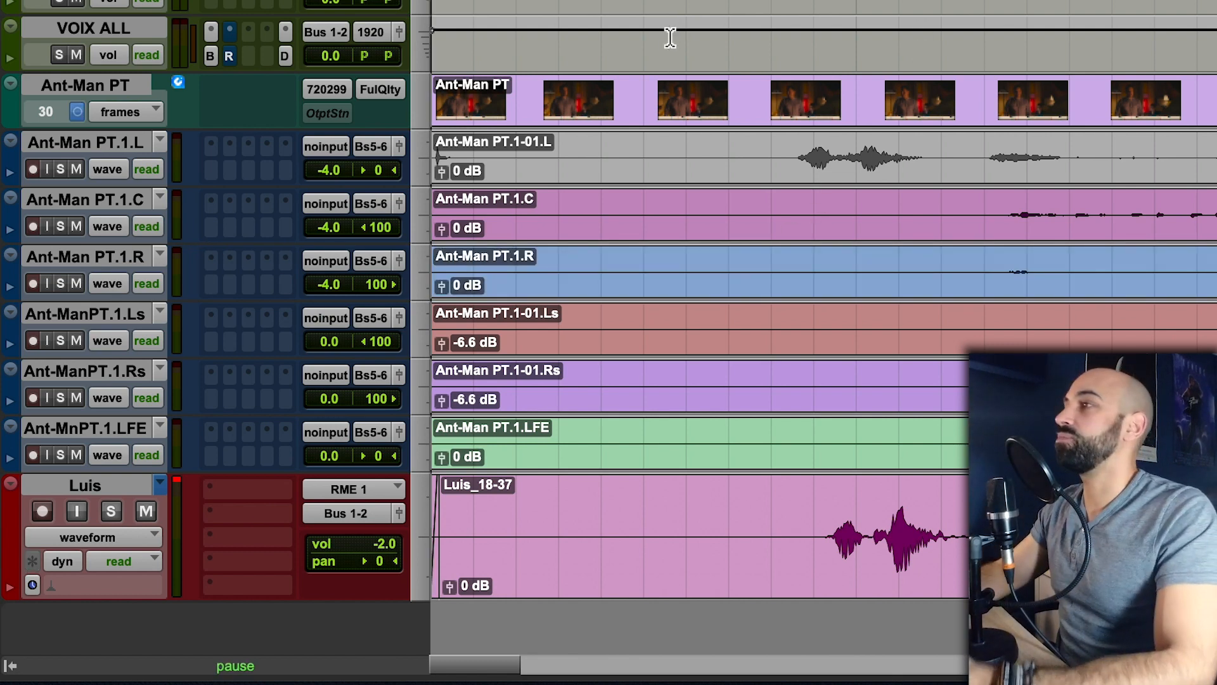
key(space)
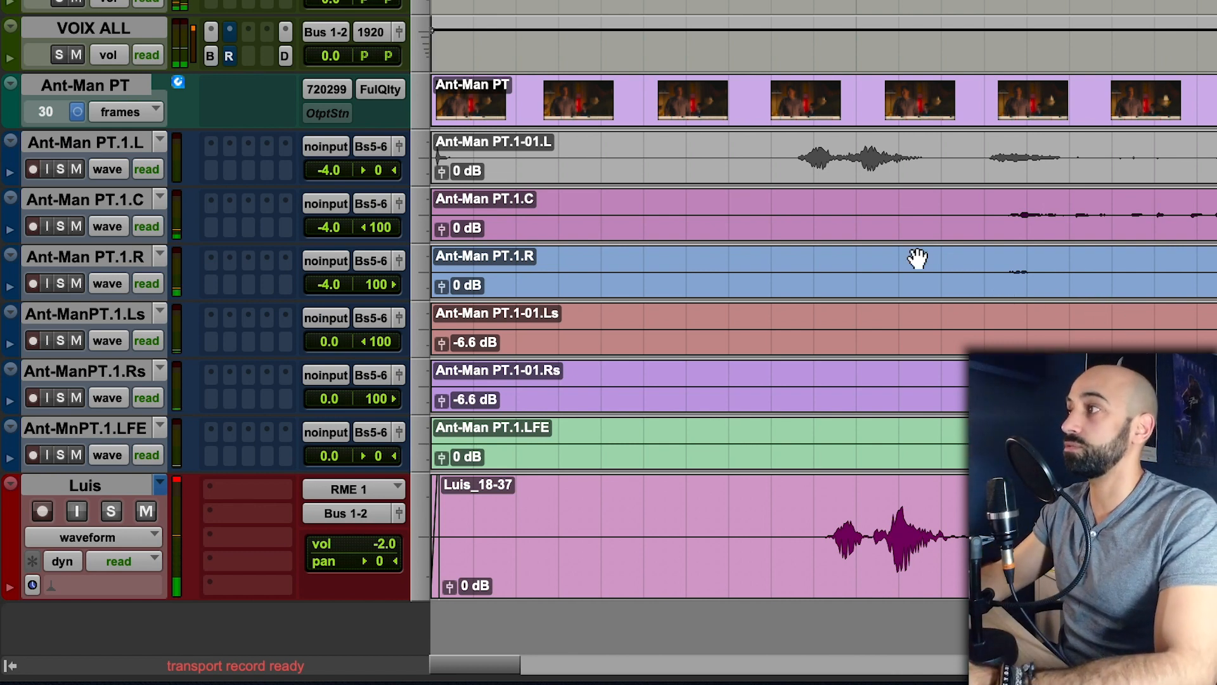
key(space)
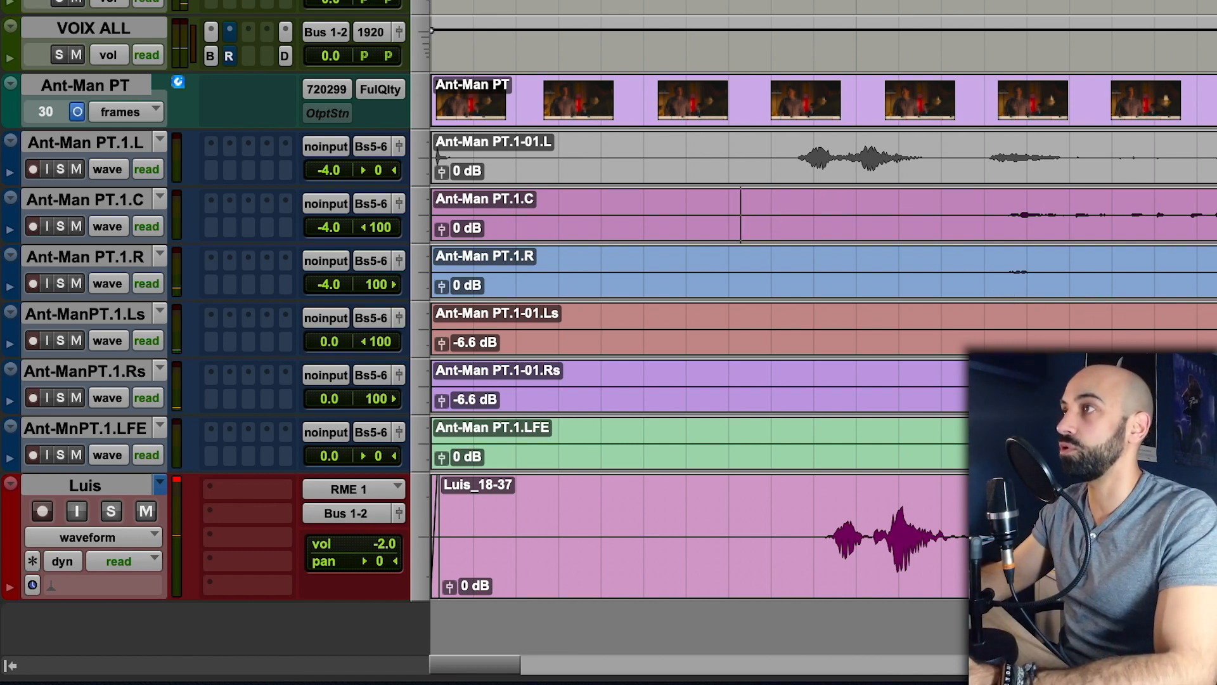
Step: Separate the passage containing the original voice on the C and R tracks and lower both clips' gain to -7.5 dB
key(super+alt+bracketright)
key(super+alt+bracketright)
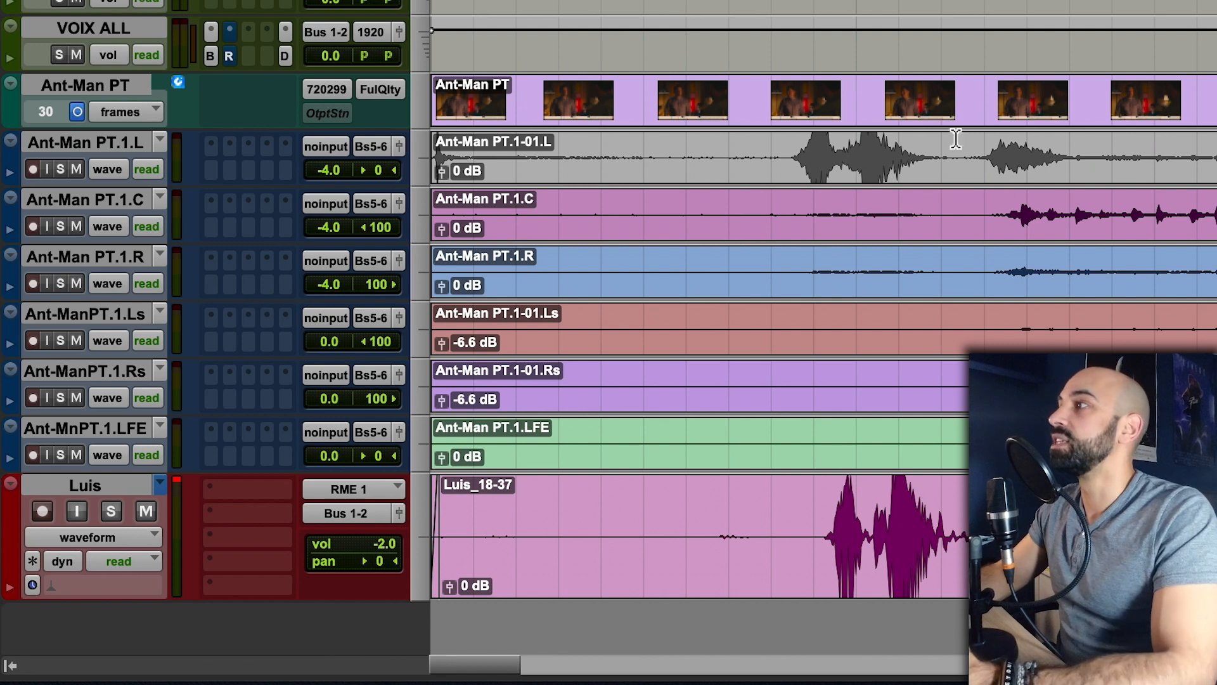
drag(758, 215, 949, 279)
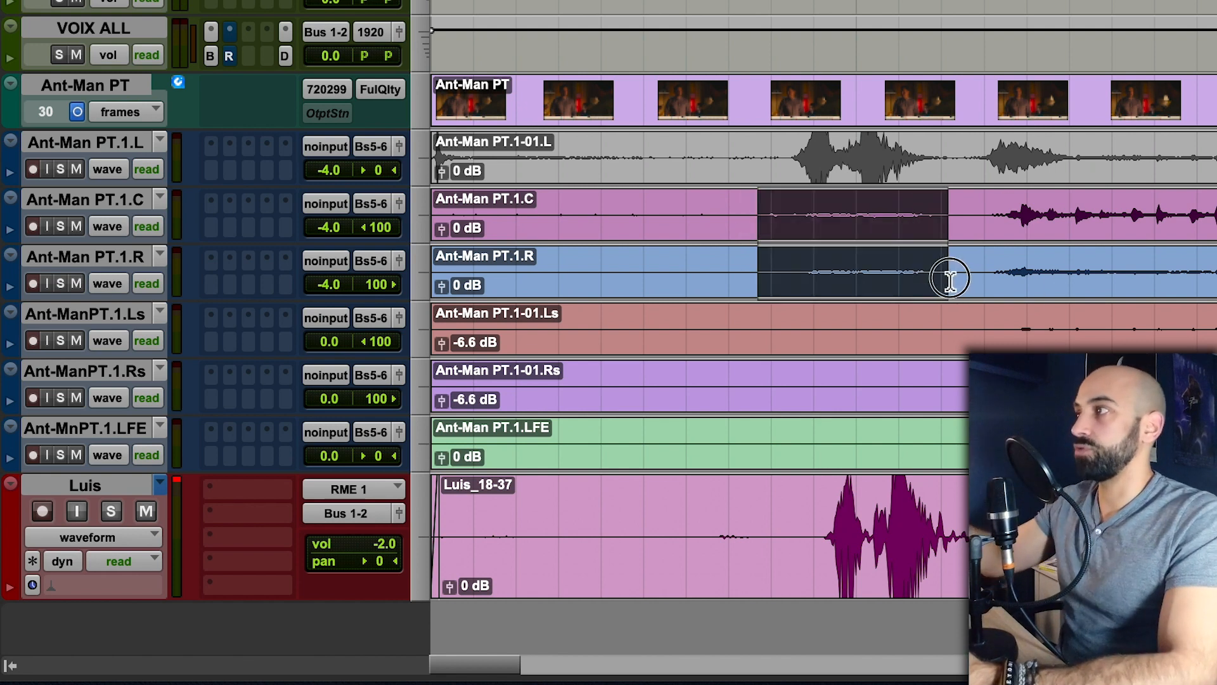
key(super+e)
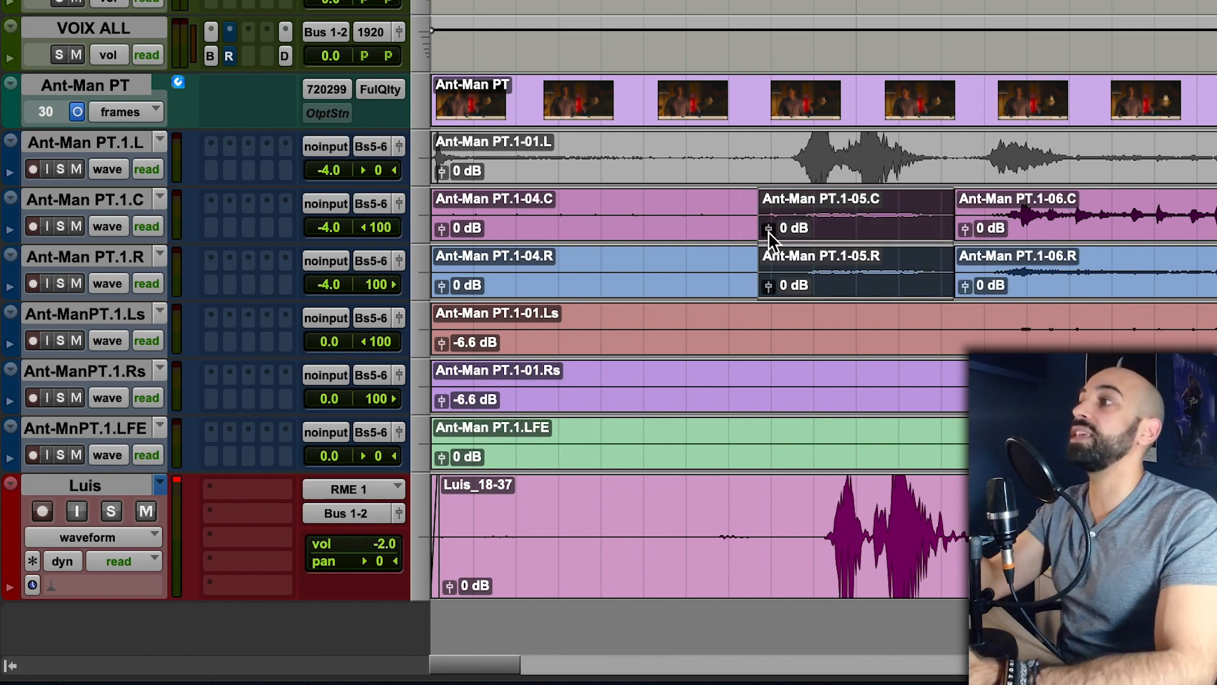
drag(769, 238, 771, 294)
drag(770, 294, 771, 296)
click(722, 222)
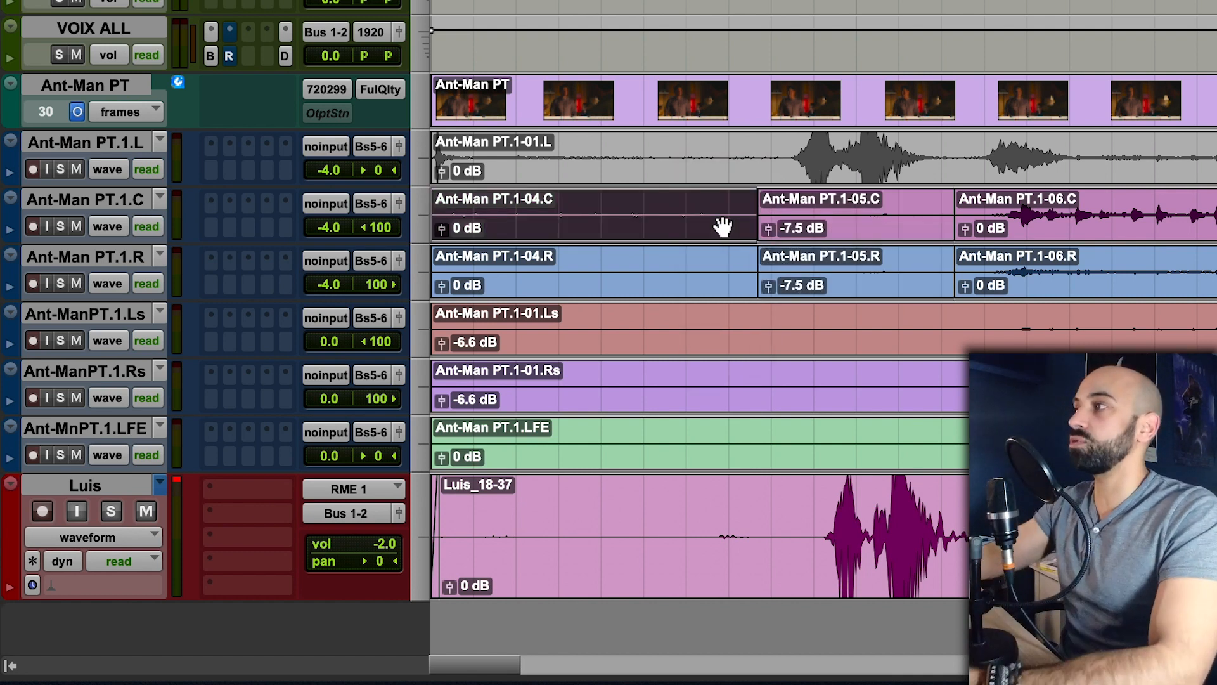
Step: Apply crossfades at both edges of the lowered -7.5 dB clips on the C and R tracks
click(730, 204)
drag(723, 205, 1040, 262)
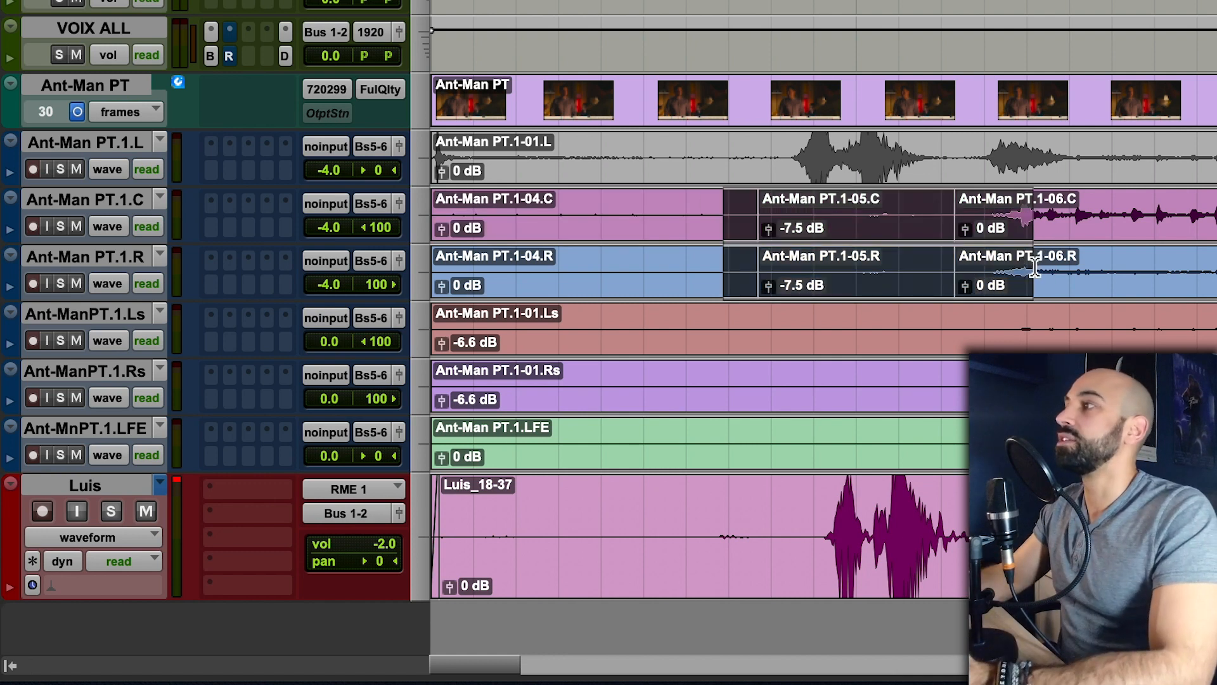
key(super+f)
key(Return)
click(682, 207)
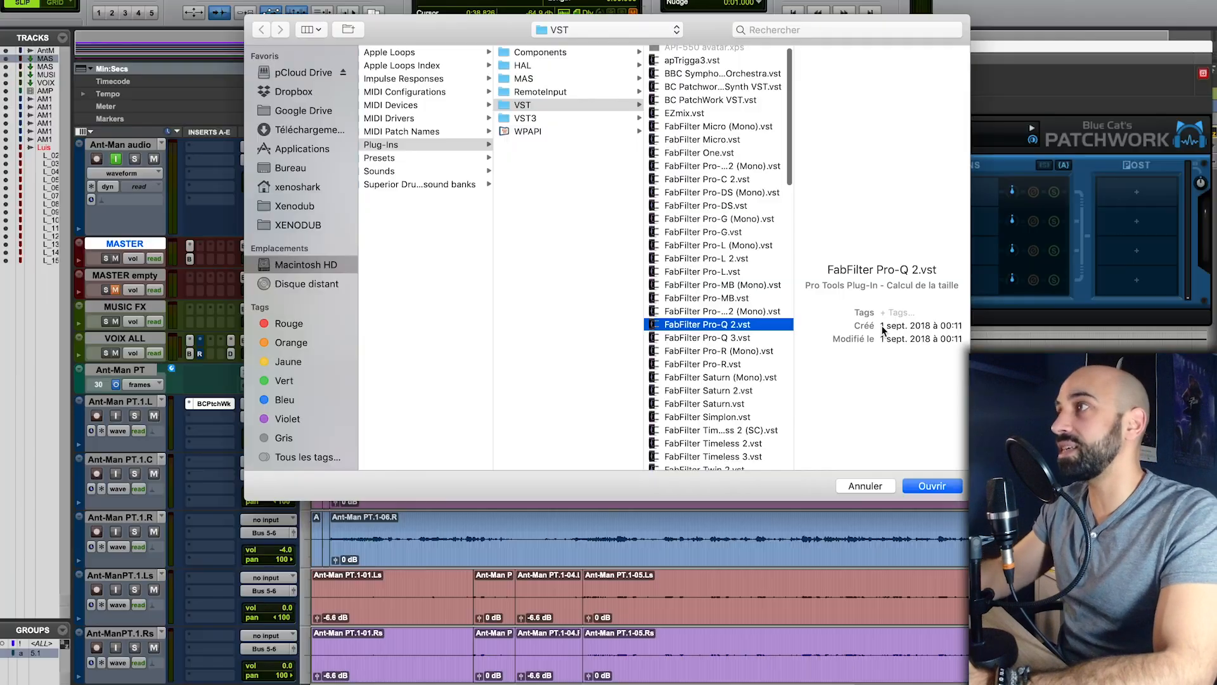
Step: Load FabFilter Pro-Q 2.vst in PatchWork on the Ant-Man PT.1.L track and play the Ant-Man PT.1-02.L clip
key(Return)
drag(590, 60, 702, 14)
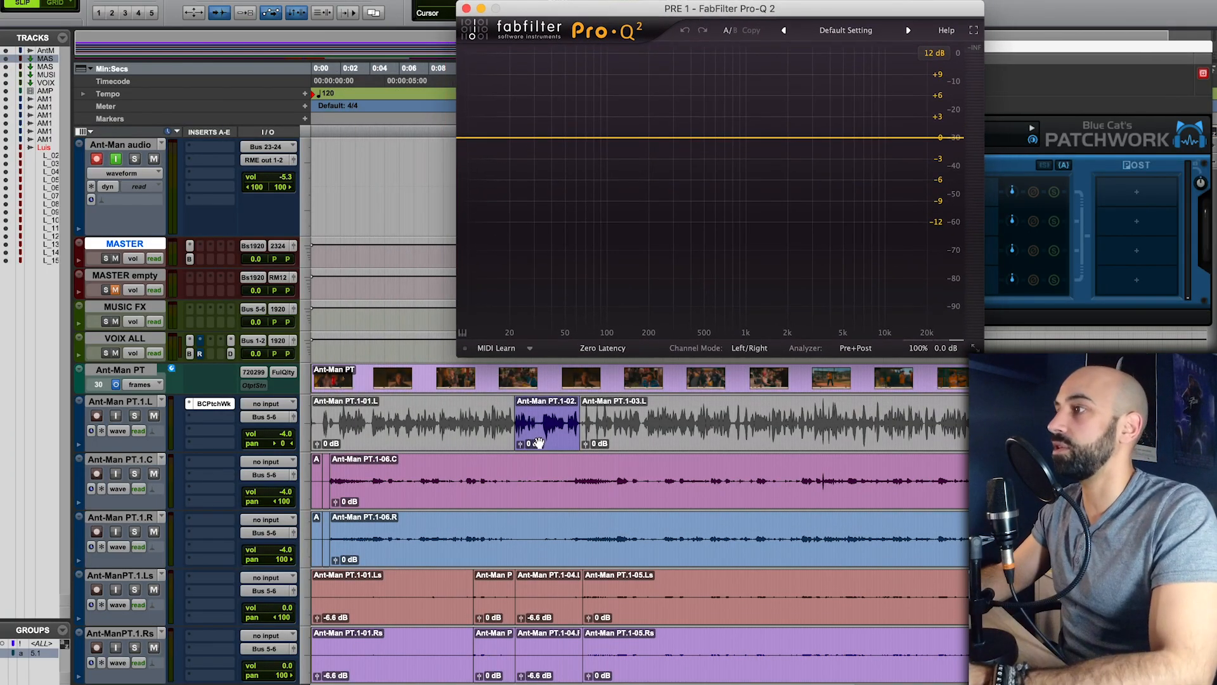
click(538, 442)
key(space)
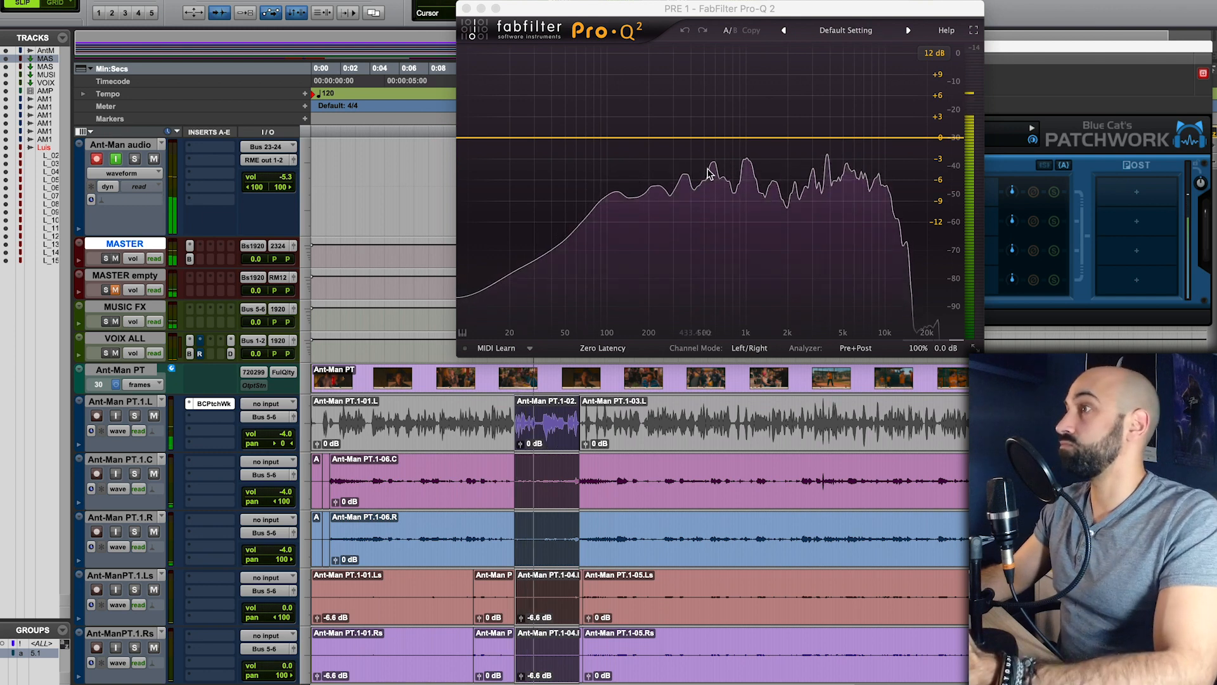
Step: Add a narrow bell band, sweep it boosted through the lows, and cut about 12.5 dB near 66 Hz with Q 4.637
drag(667, 138, 661, 104)
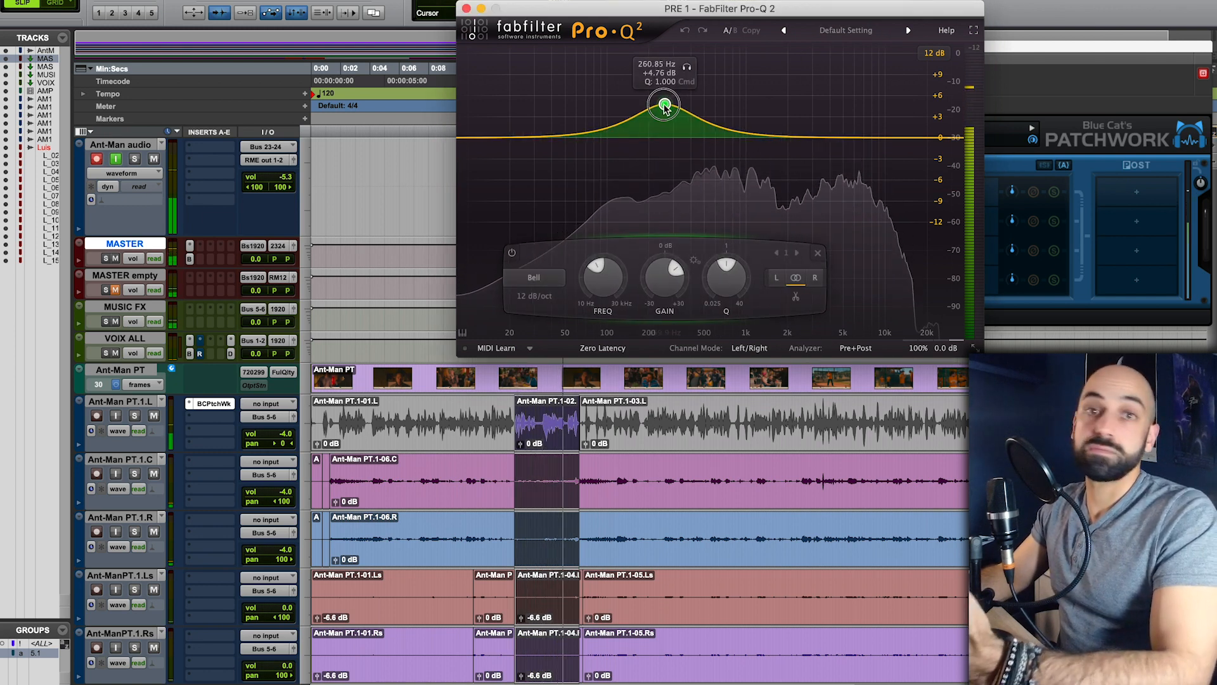
drag(721, 255, 729, 267)
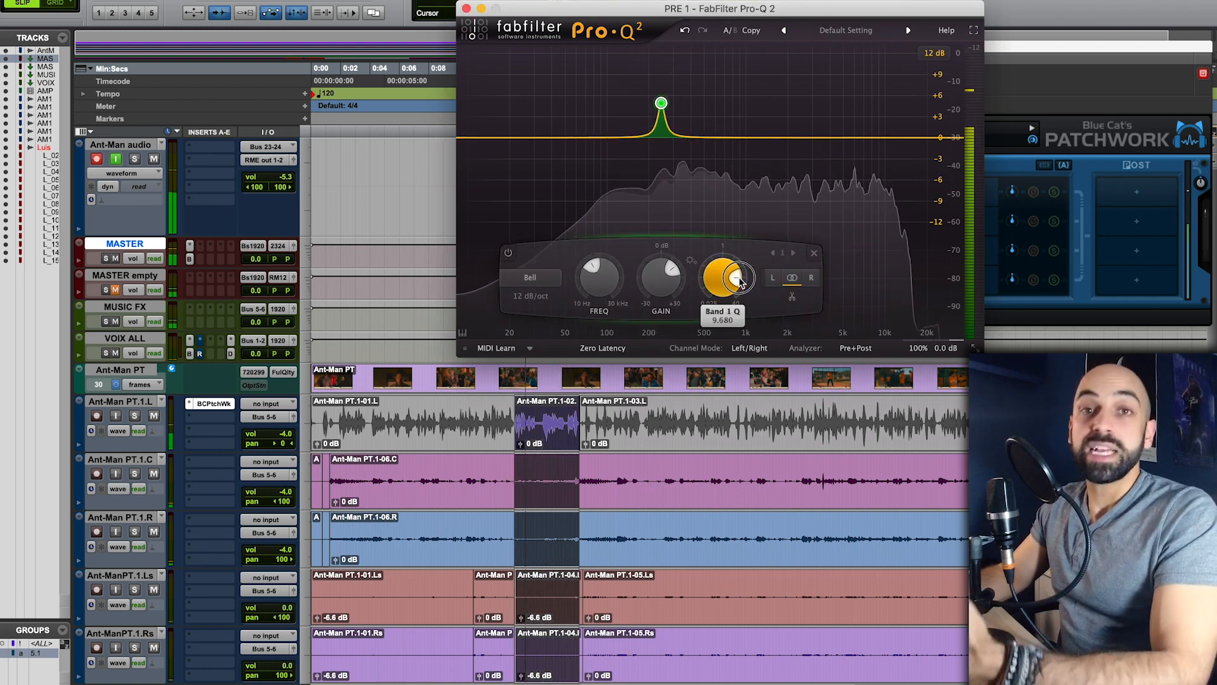
drag(661, 105, 623, 71)
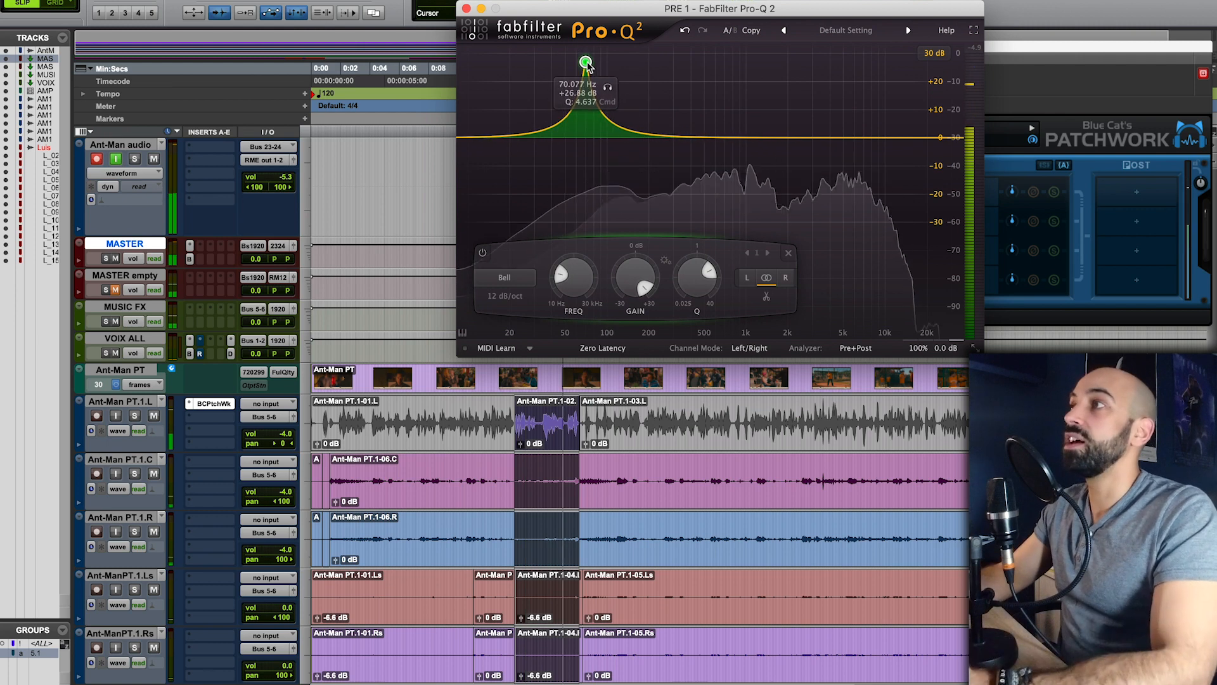
Step: Add two more narrow bell cuts, one near 200 Hz and one of about -9.9 dB near 119 Hz
drag(718, 258, 732, 271)
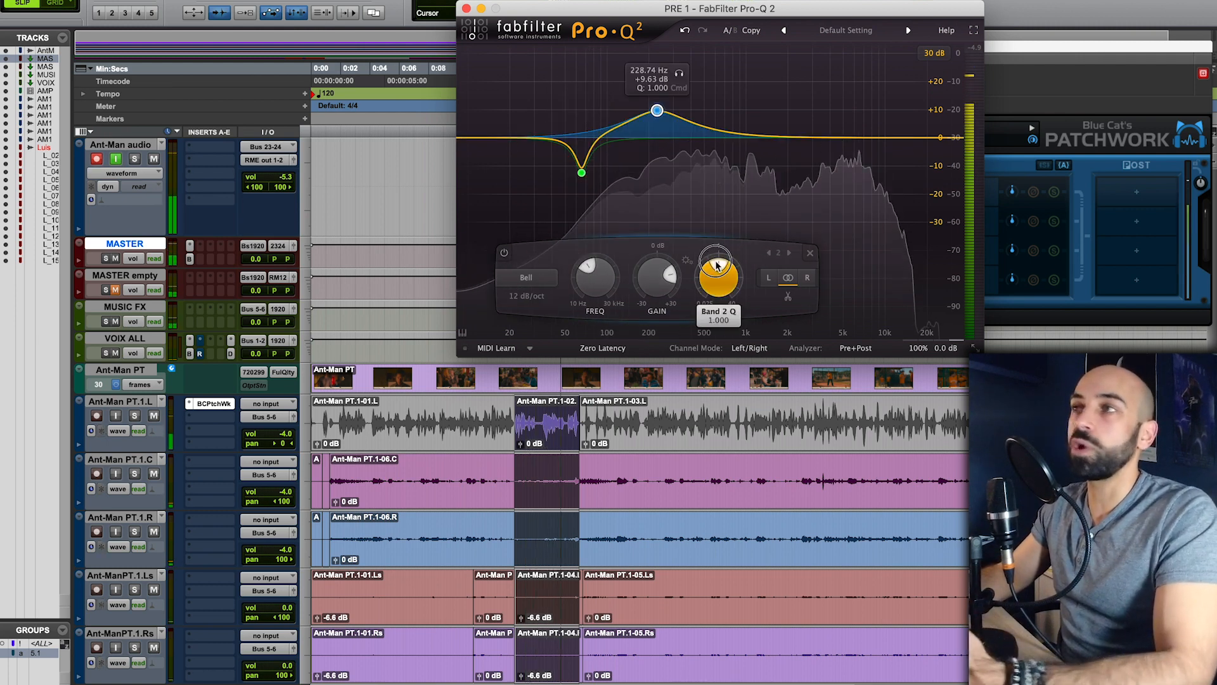
drag(658, 111, 628, 73)
drag(657, 258, 684, 273)
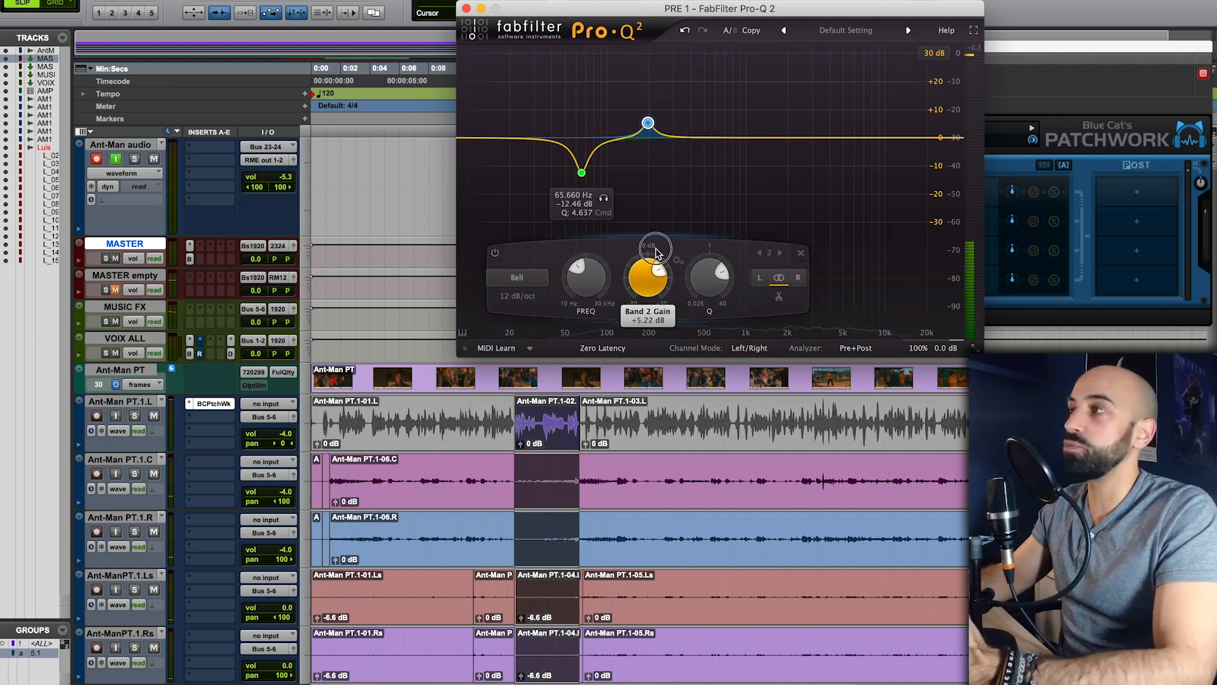
key(space)
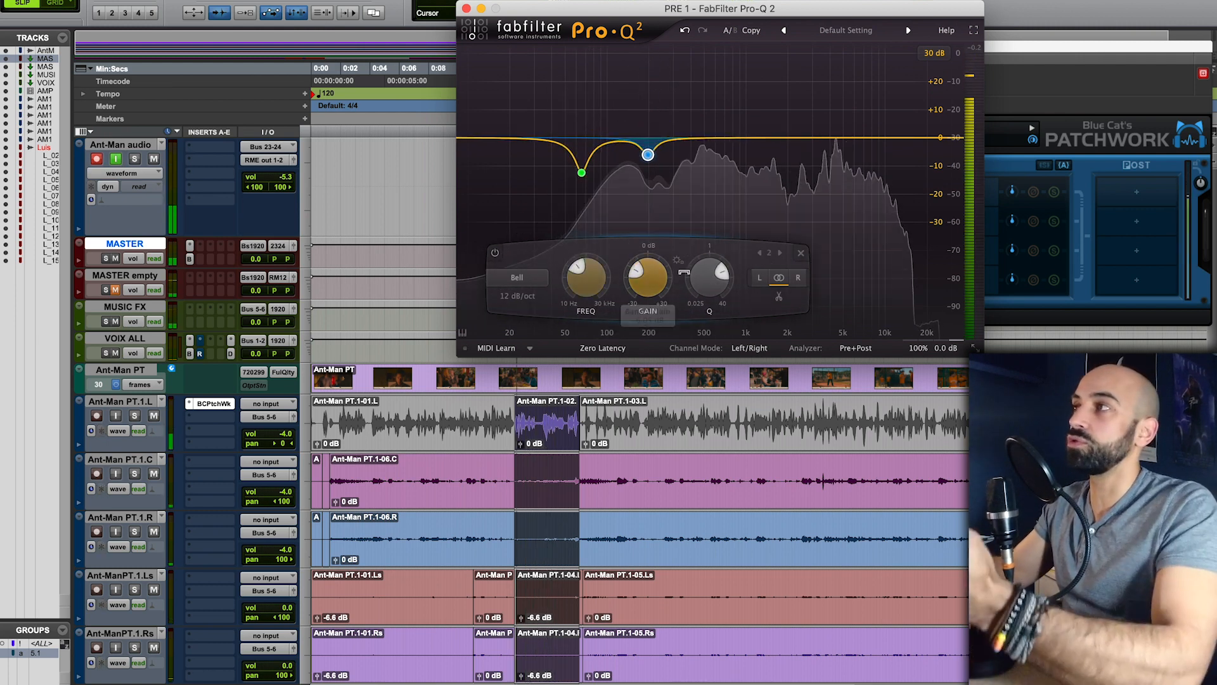
drag(620, 141, 617, 99)
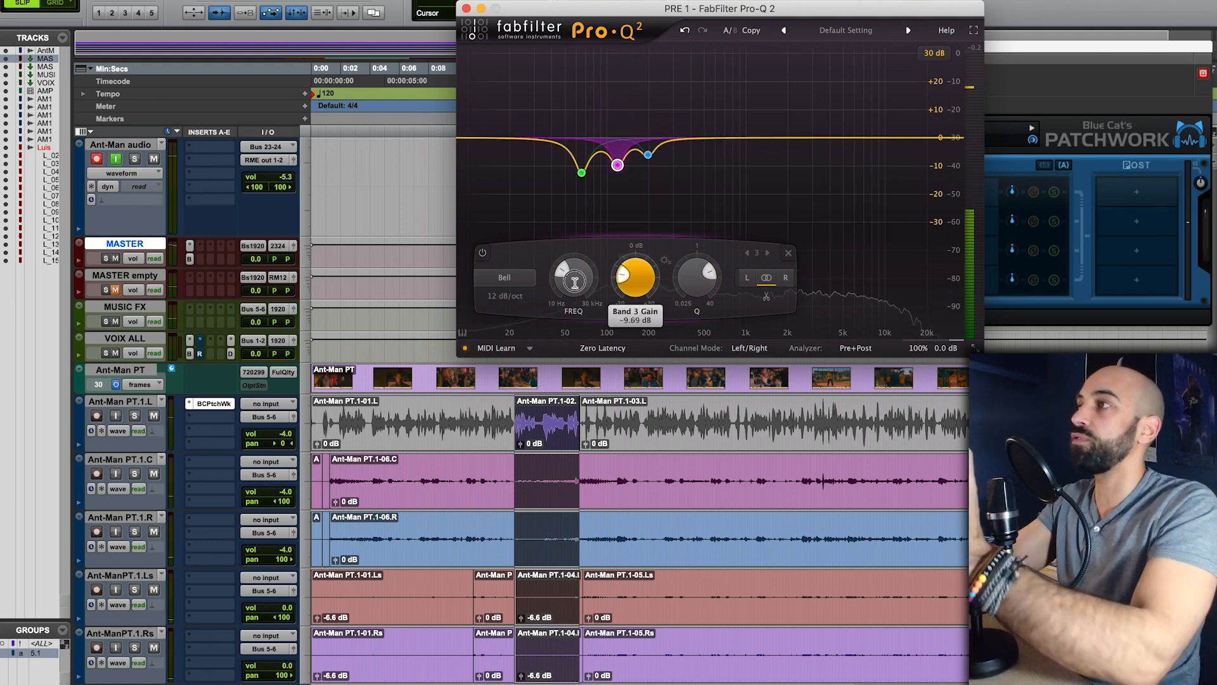
Step: Change the lowest band to a 30 dB/oct low cut at a slightly lower frequency and flatten the band near 200 Hz
click(581, 172)
click(505, 277)
click(508, 329)
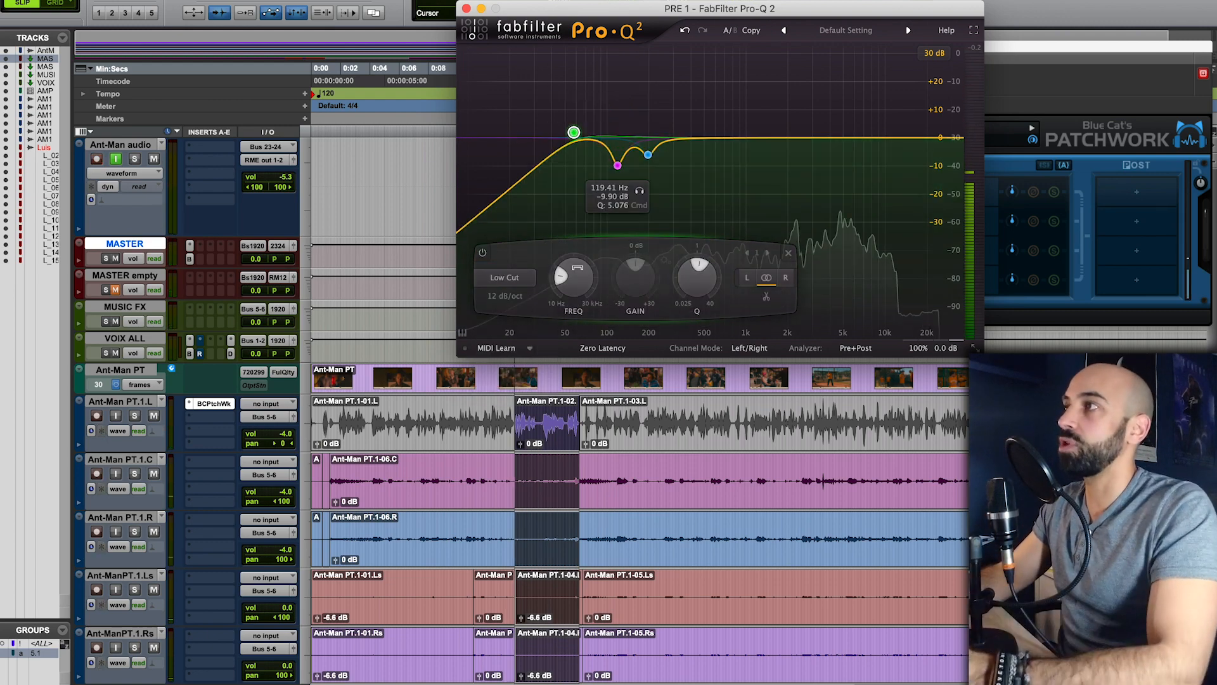
click(505, 296)
click(505, 377)
drag(648, 155, 568, 136)
Step: Play the equalized track from just before the Ant-Man PT.1-02.L clip and close the Pro-Q 2 and PatchWork windows
click(502, 415)
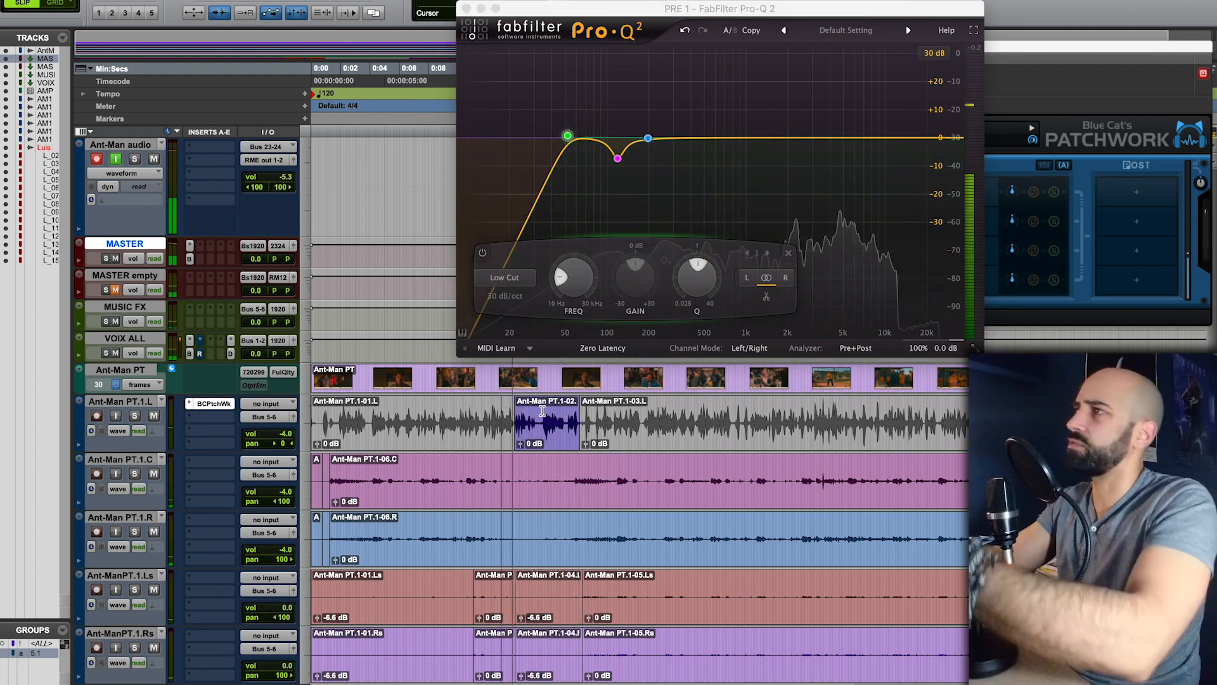
click(648, 137)
click(466, 8)
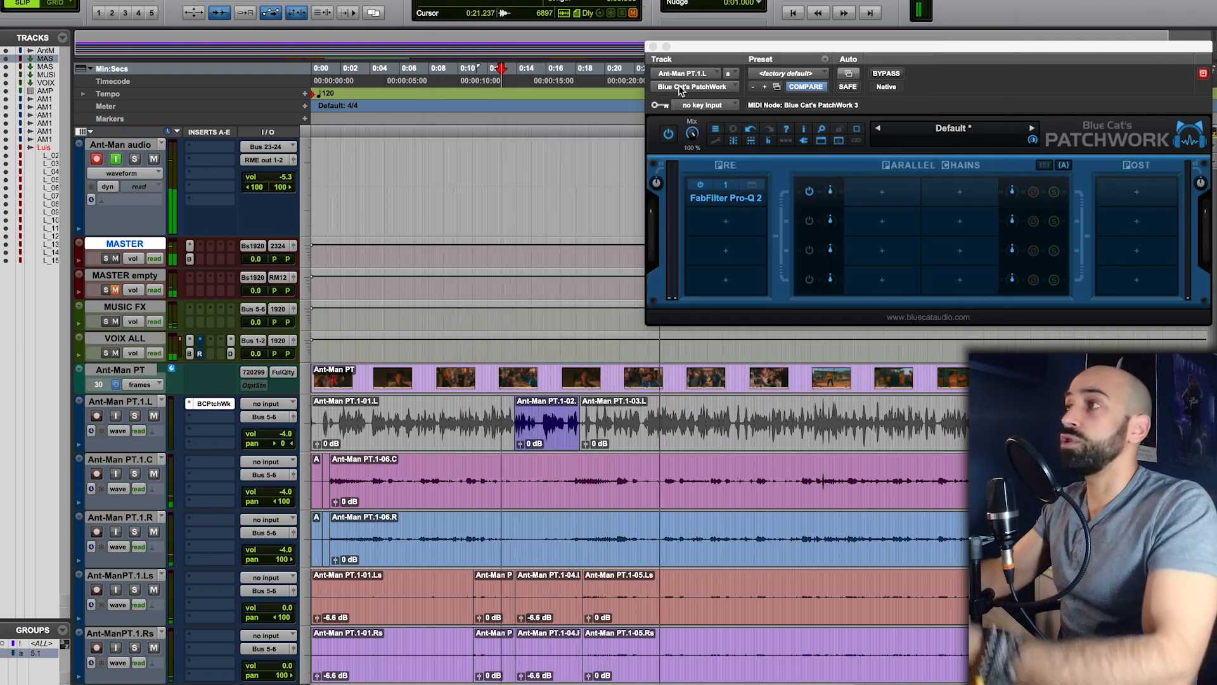
click(651, 46)
key(space)
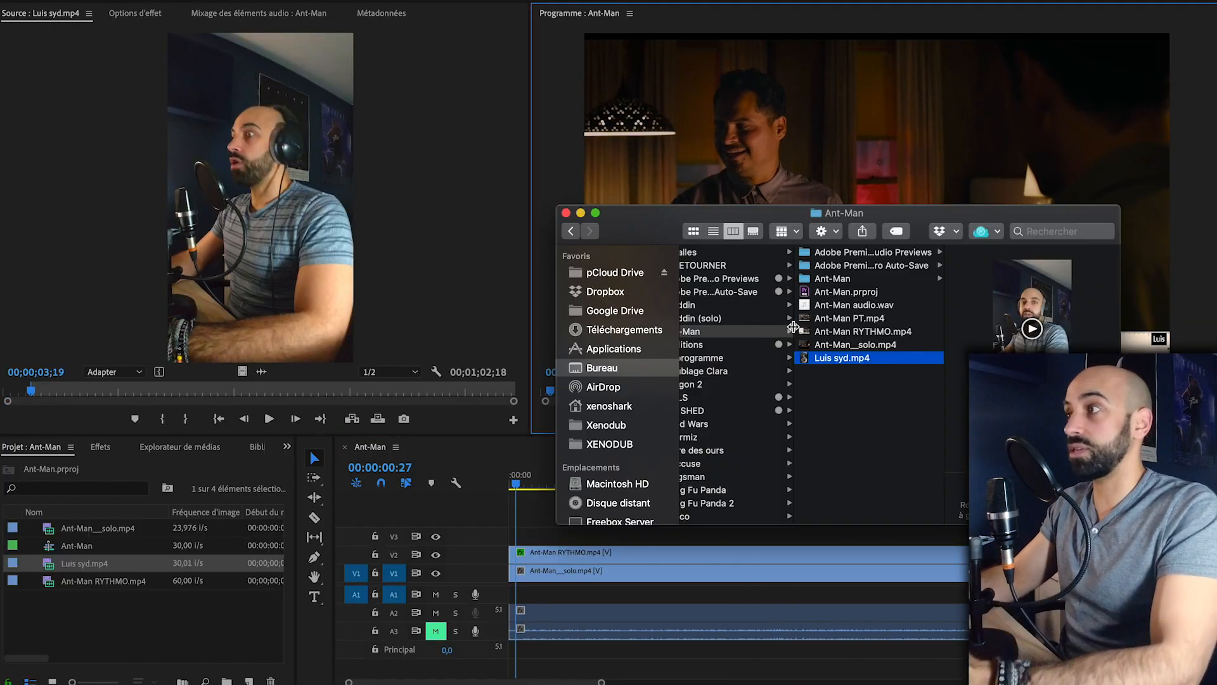
Step: Import Ant-Man audio.wav into the Premiere Pro project, place it on track A1 at the sequence start and check around 00:00:00:27
drag(847, 307, 140, 647)
drag(49, 599, 506, 594)
key(=)
key(=)
key(=)
key(Right)
key(Right)
key(Left)
key(Left)
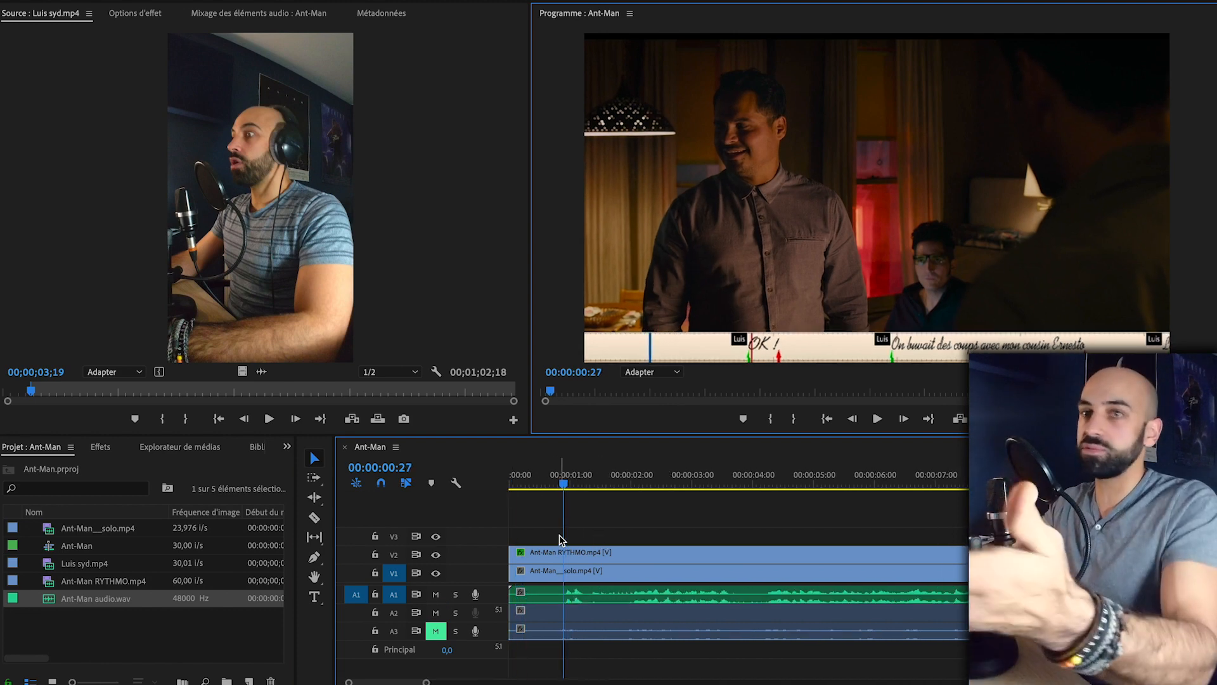
Step: Step frame by frame forward and back around 00:00:00:27 to examine how the imported audio lines up with the picture
key(Right)
key(Right)
key(Right)
key(Right)
key(Right)
key(Right)
key(Right)
key(Right)
key(Right)
key(Right)
key(Right)
key(Right)
key(Right)
key(Left)
key(Left)
key(Left)
key(Left)
key(Left)
key(Left)
key(Left)
key(Left)
key(Left)
key(Left)
key(Left)
key(Left)
Step: Place Luis syd.mp4 on track V3 at the sequence start and play the opening seconds
drag(302, 237, 485, 533)
click(511, 484)
key(space)
key(minus)
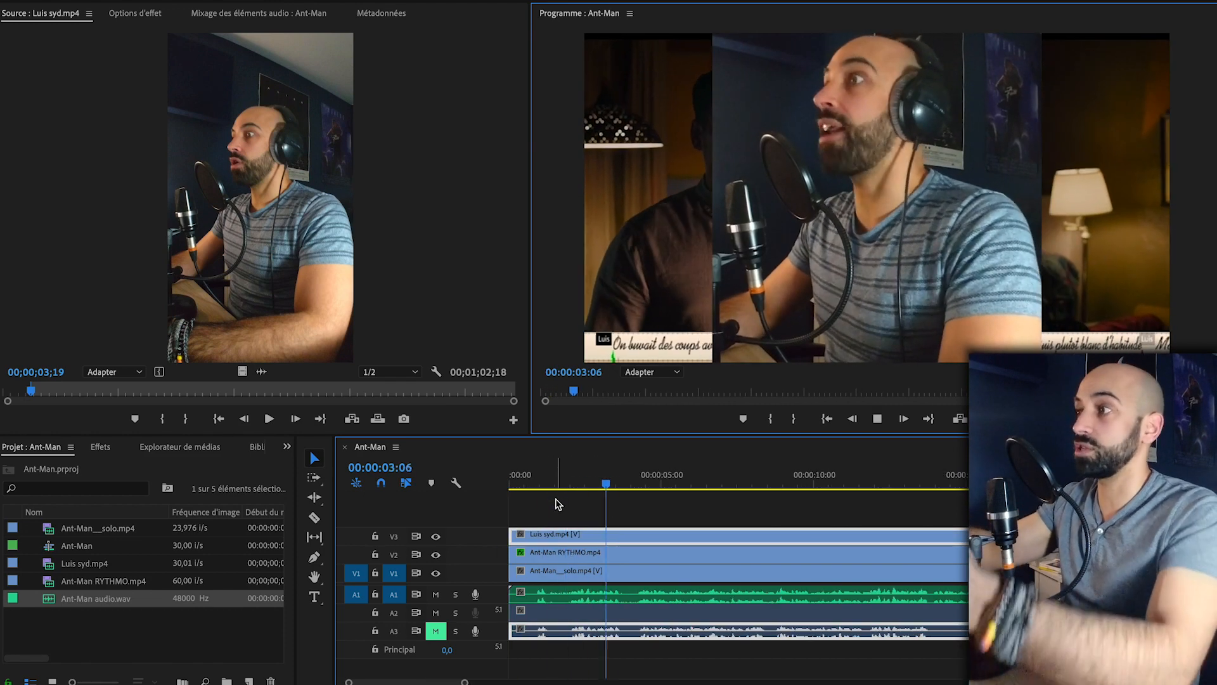
key(space)
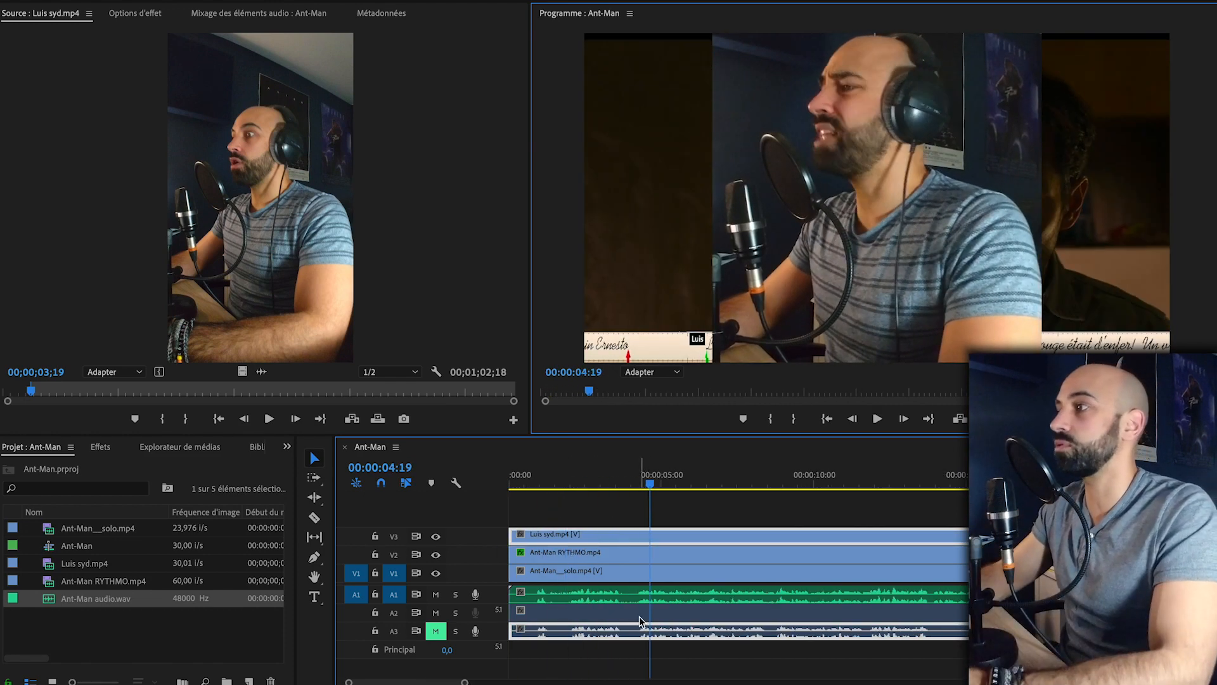
Step: Replay the sequence opening from the start to check the Luis syd.mp4 footage against the audio
key(minus)
key(minus)
click(517, 484)
key(equal)
key(equal)
key(equal)
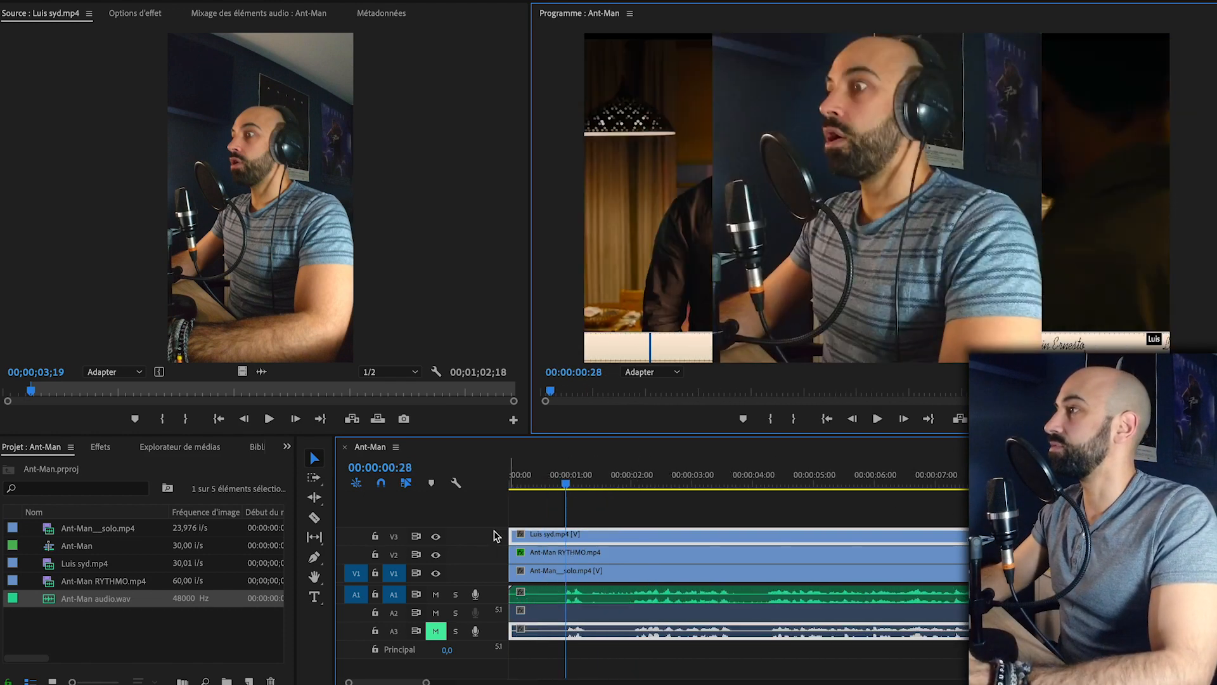
drag(532, 483, 465, 482)
key(space)
key(minus)
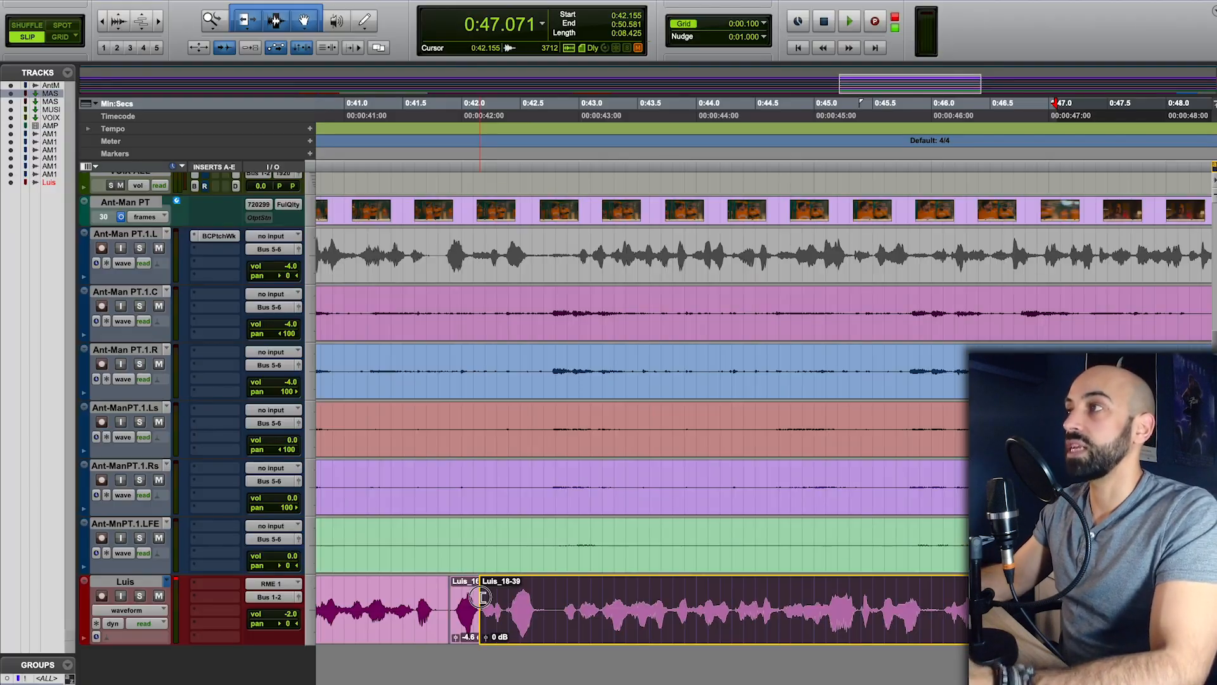
Step: In Pro Tools, lower the clip gain of the short Luis clip near 0:42 to -7.5 dB and the following clip to -5.0 dB
click(625, 598)
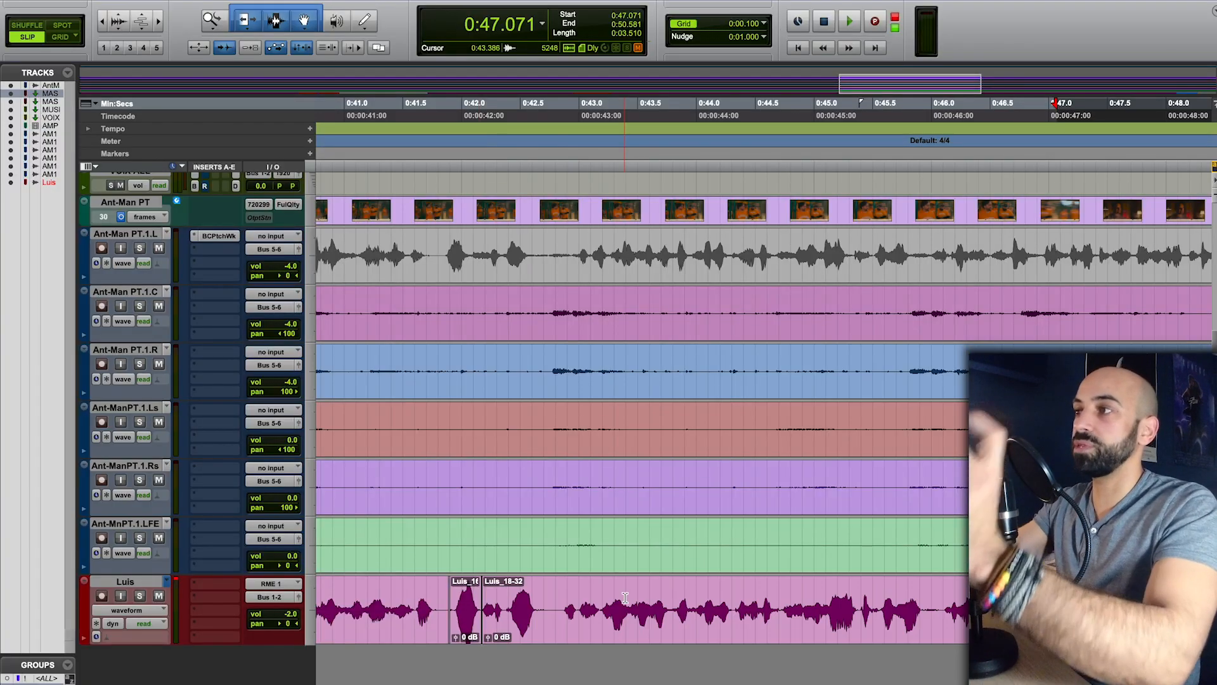
click(624, 597)
click(464, 601)
drag(456, 637, 488, 641)
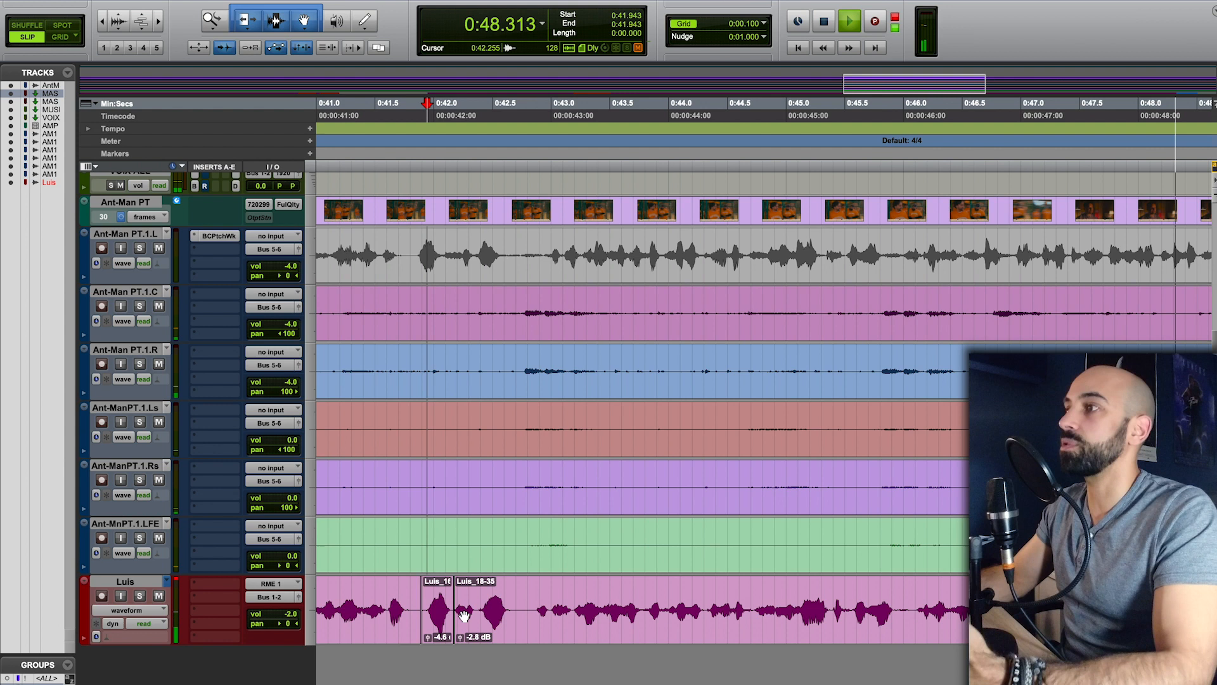
key(space)
drag(459, 637, 459, 652)
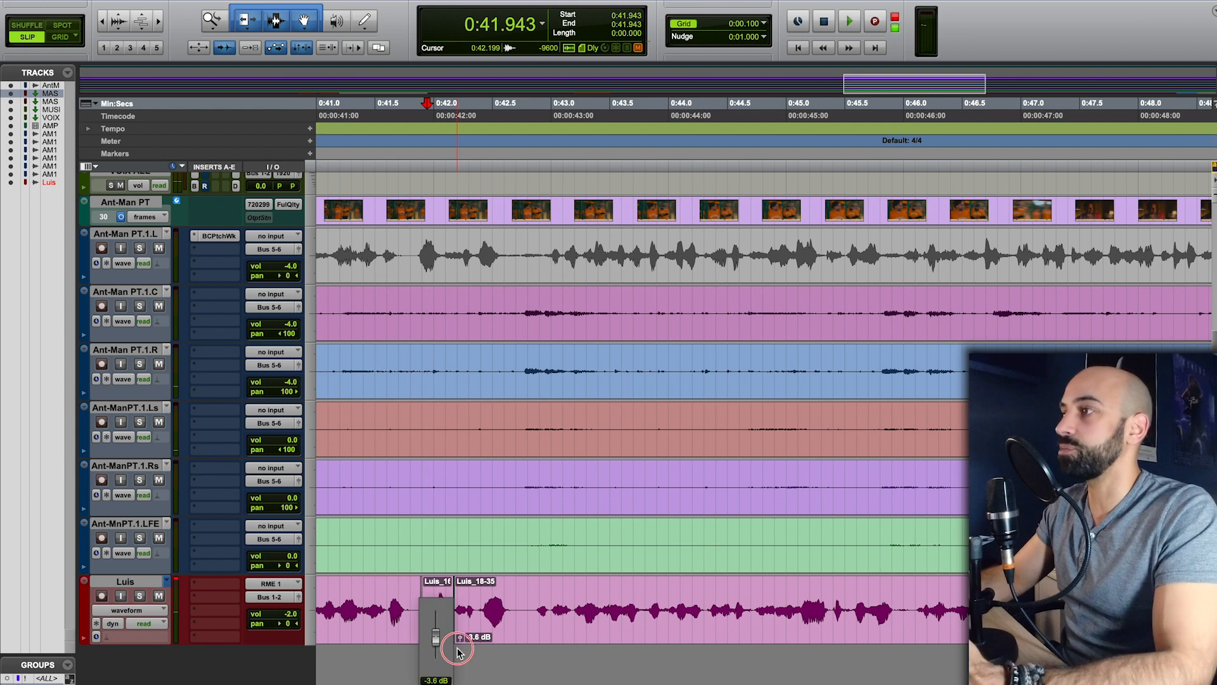
drag(428, 636, 428, 643)
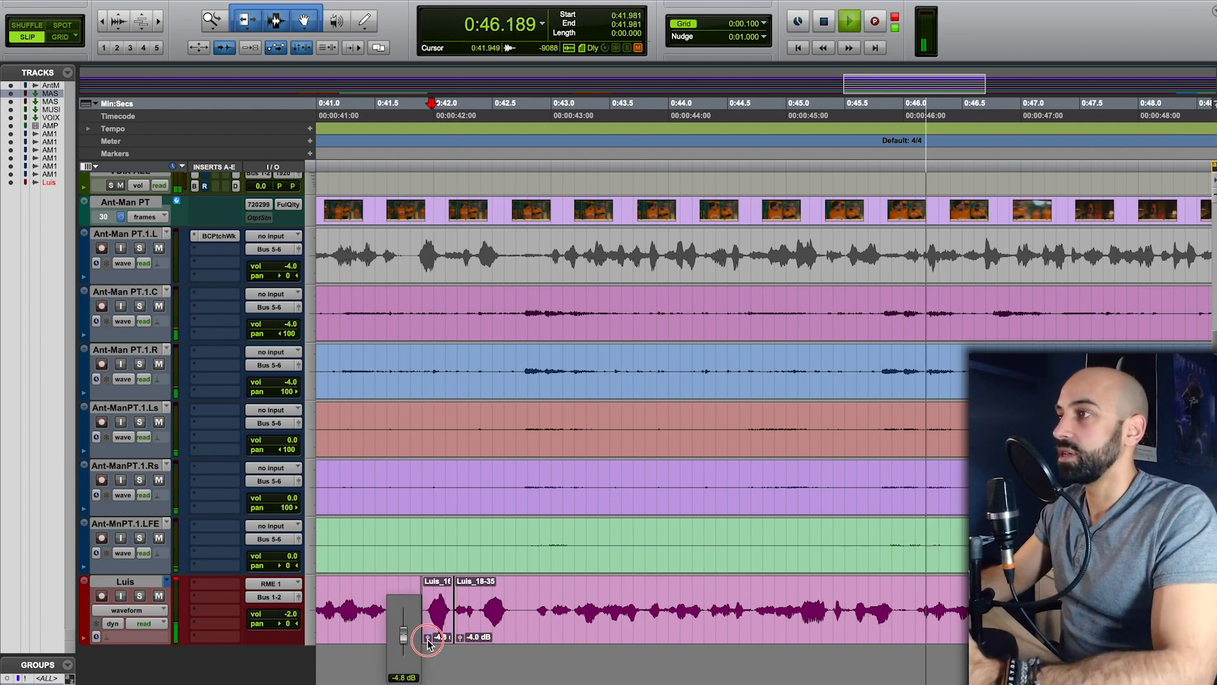
click(461, 638)
drag(458, 655, 460, 658)
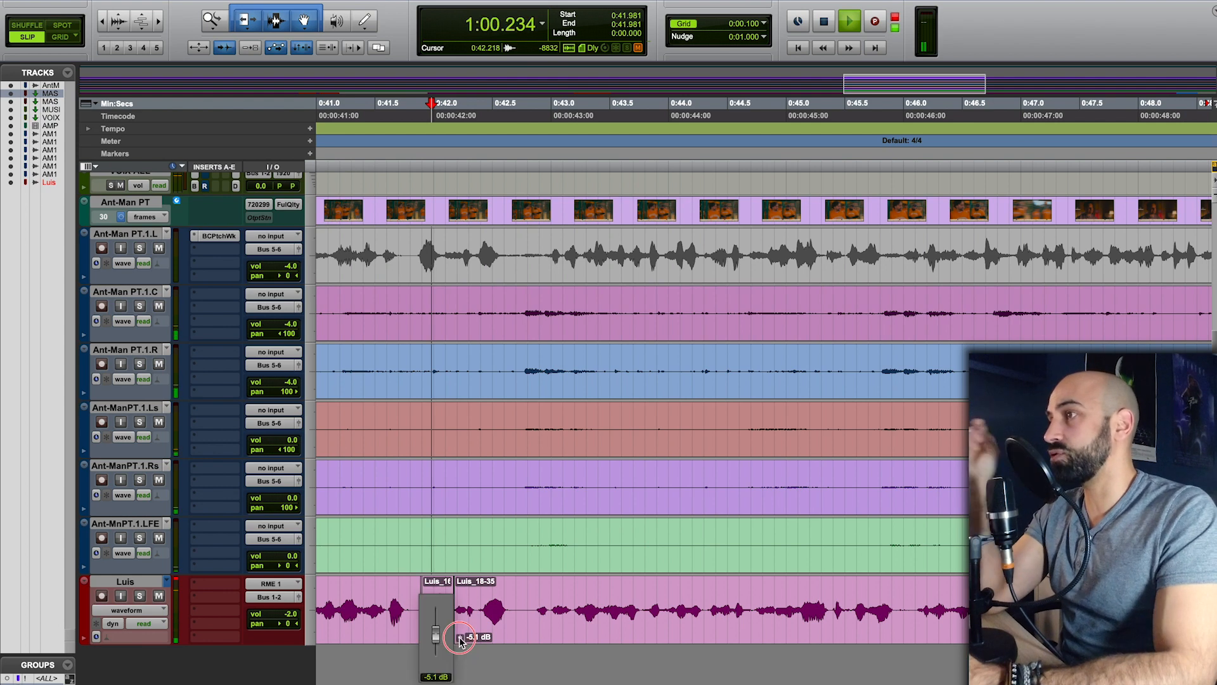
key(space)
click(420, 532)
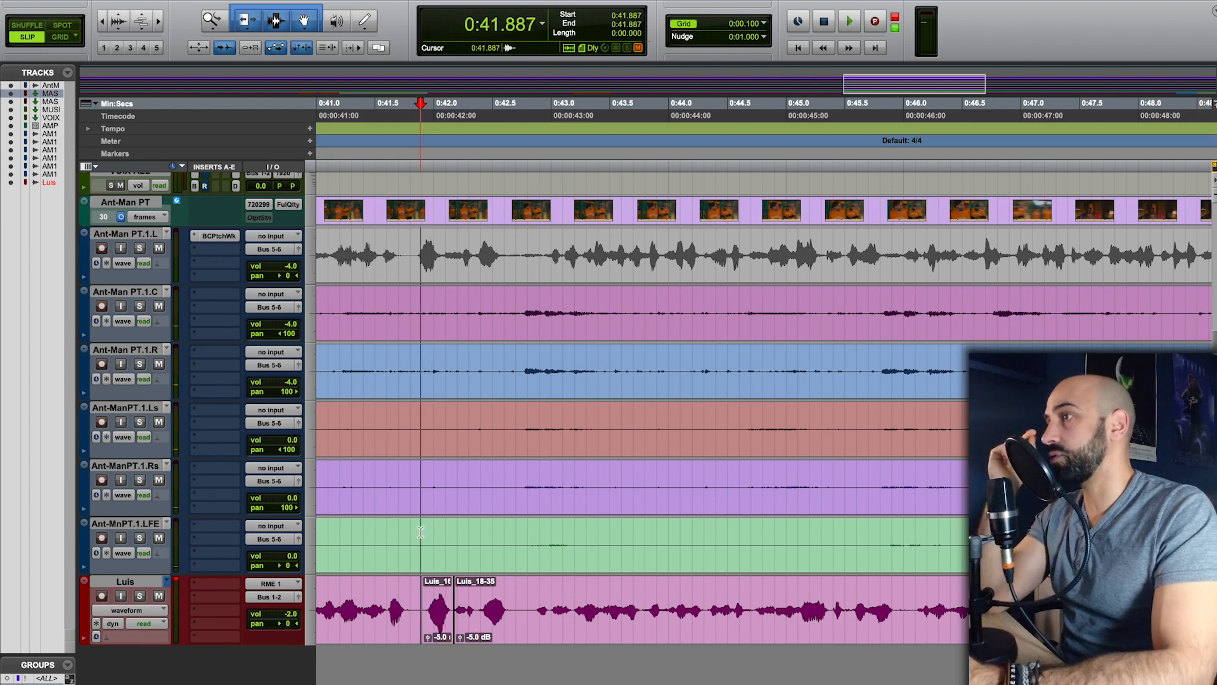
drag(426, 637, 439, 586)
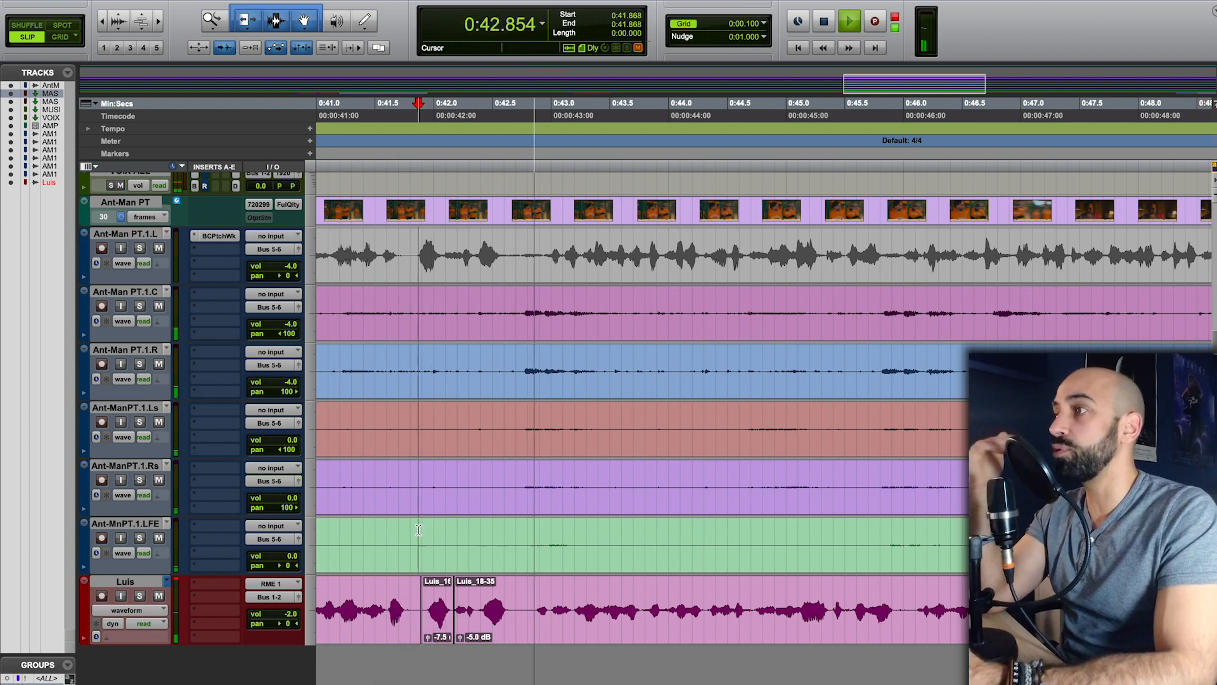
Step: Select about 0:41.574 to 0:47.415 across the film tracks and re-record that passage onto the Ant-Man audio track
drag(383, 534, 1070, 259)
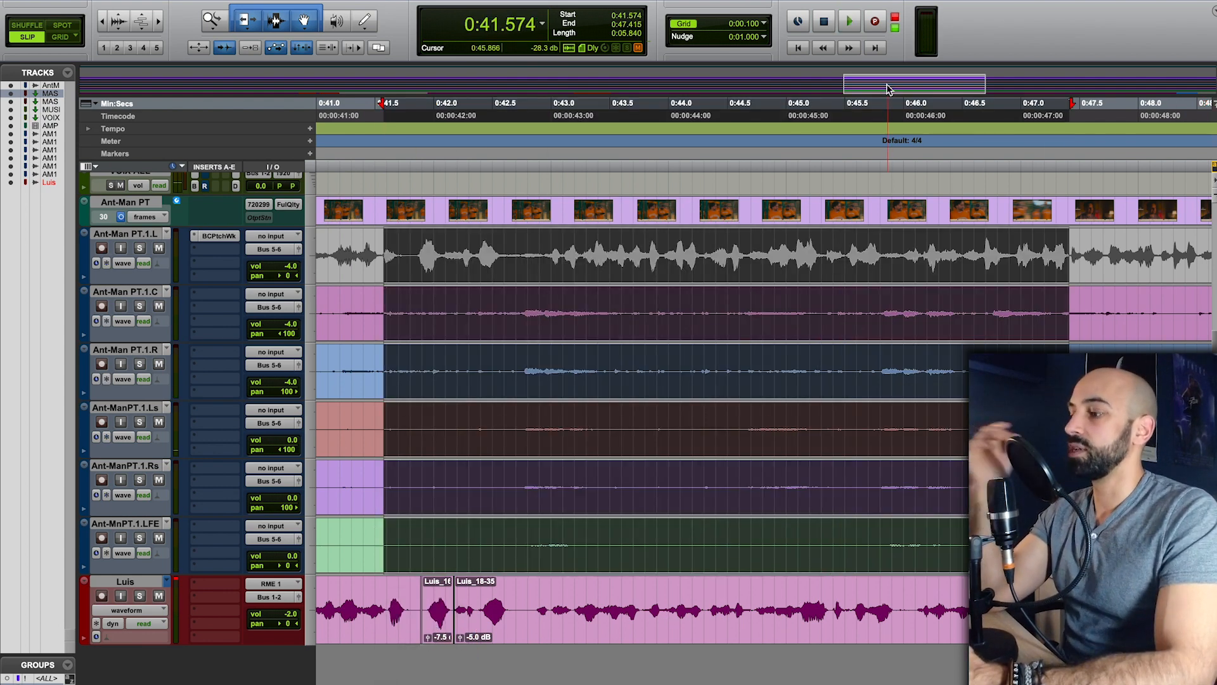
drag(888, 89, 888, 75)
key(super+space)
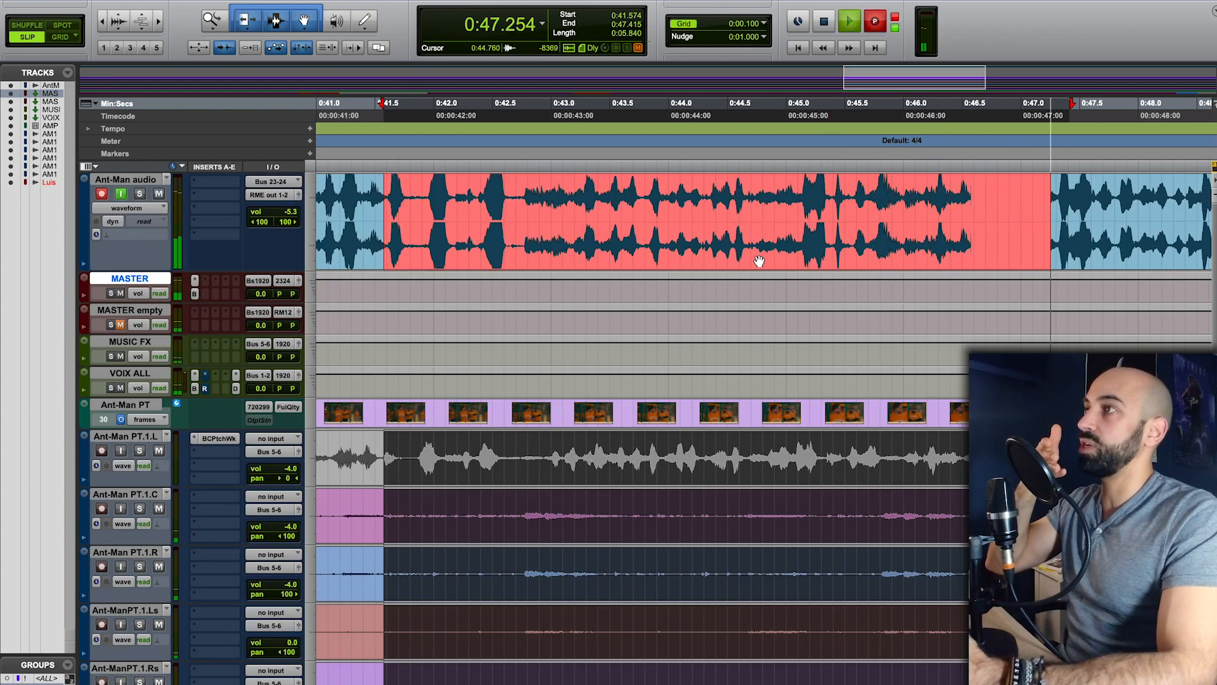
Step: Play across the start of the re-recorded passage on the Ant-Man audio track and inspect its start and end edits
click(1054, 205)
drag(381, 216, 419, 211)
click(364, 202)
key(space)
key(space)
click(1071, 241)
shift+click(393, 237)
double_click(511, 239)
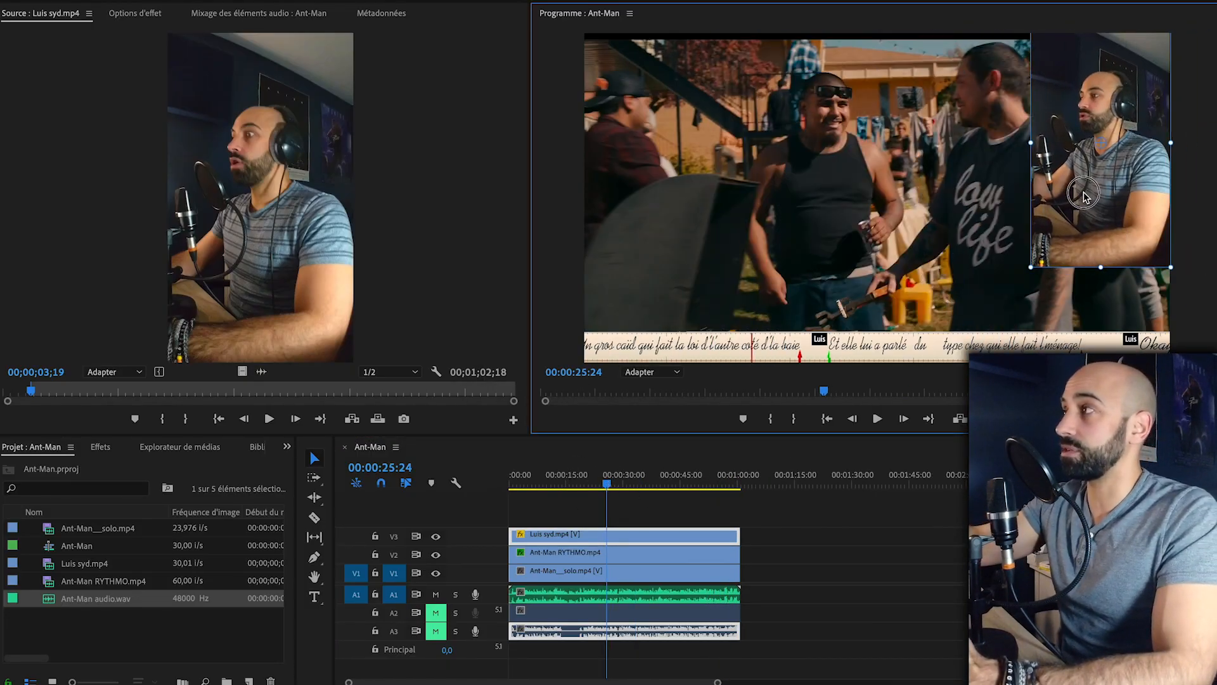
Step: Back in Premiere Pro, scale the Luis syd.mp4 overlay to 59.6 beside the film picture and crop 4.0% off its left side
drag(1026, 311, 1011, 334)
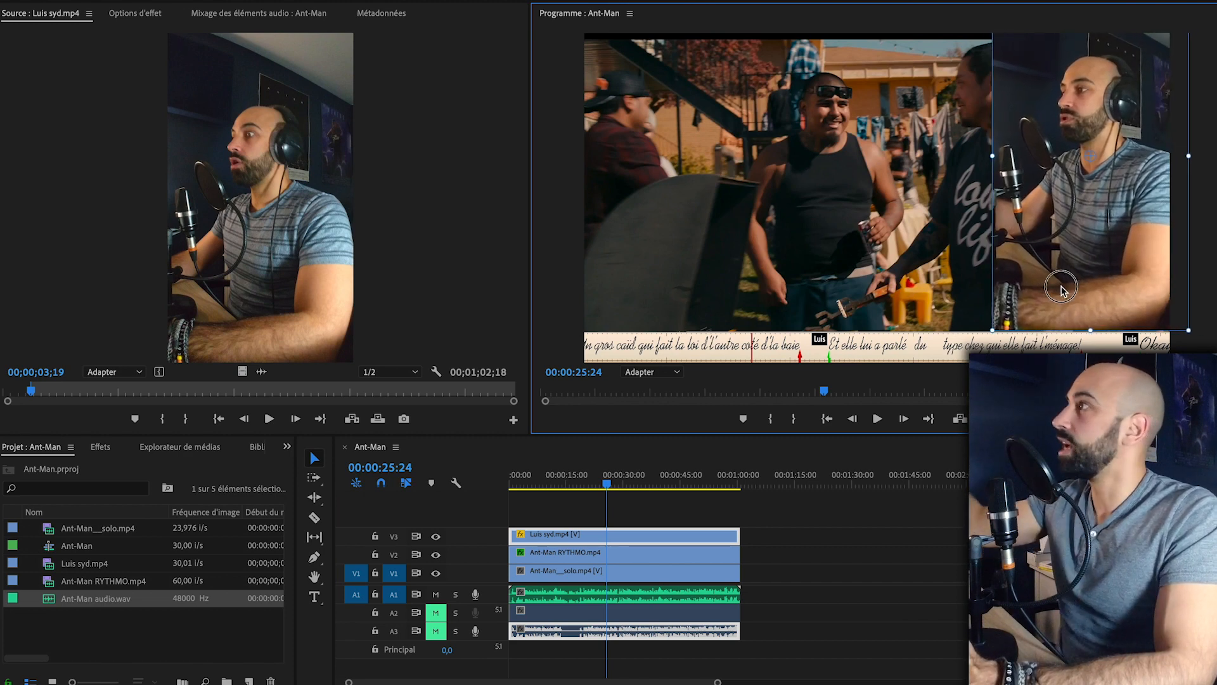
click(99, 447)
drag(63, 573, 587, 537)
click(133, 16)
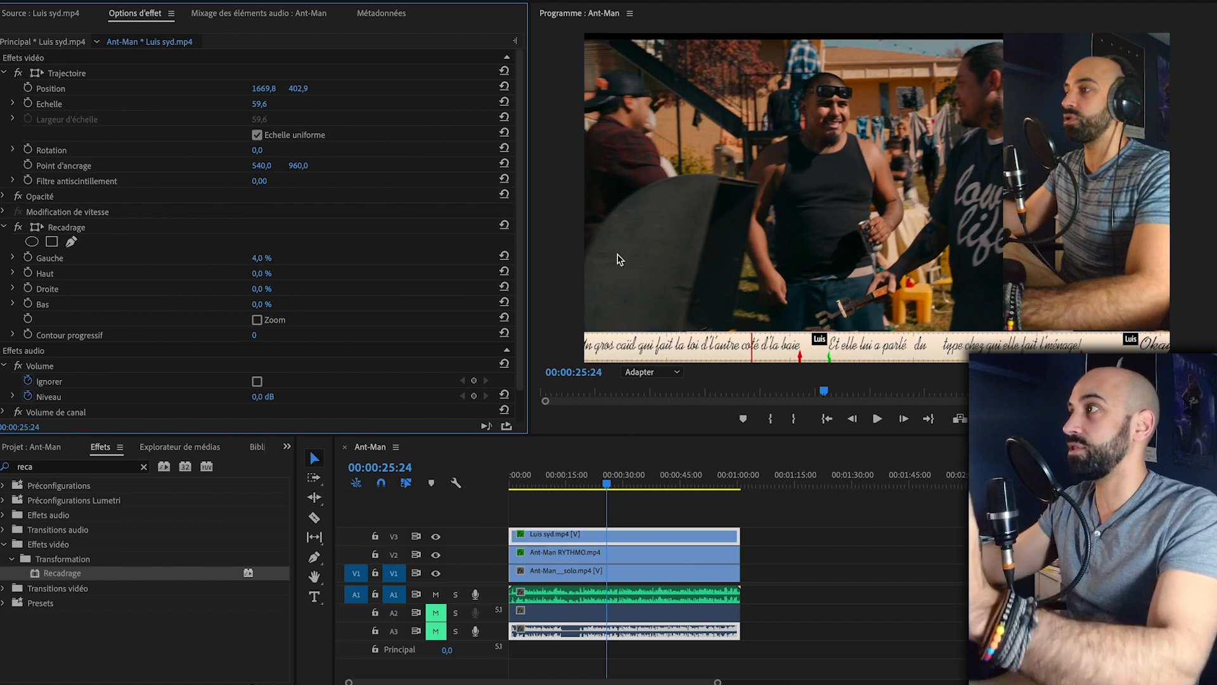
click(610, 512)
Step: Apply the Recadrage effect to Ant-Man__solo.mp4 with a 10.0% bottom crop and nudge the Luis syd.mp4 overlay's vertical position to 401.9
click(567, 576)
double_click(71, 573)
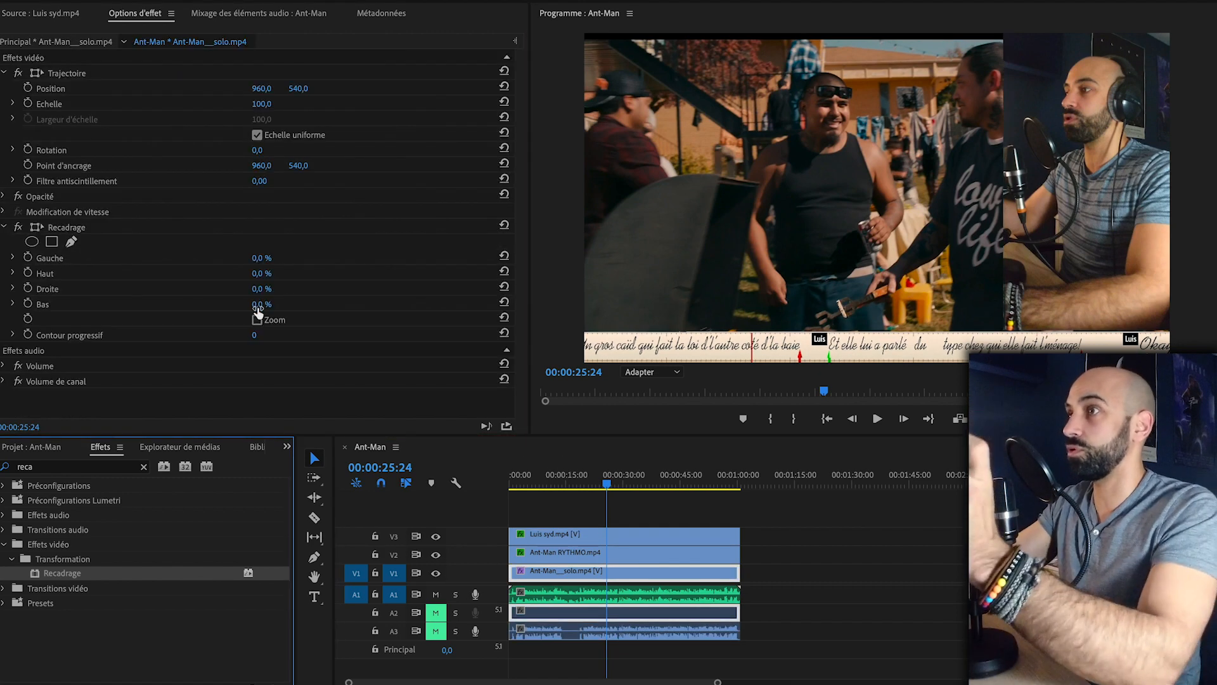
drag(258, 307, 271, 303)
drag(602, 483, 574, 483)
double_click(1043, 279)
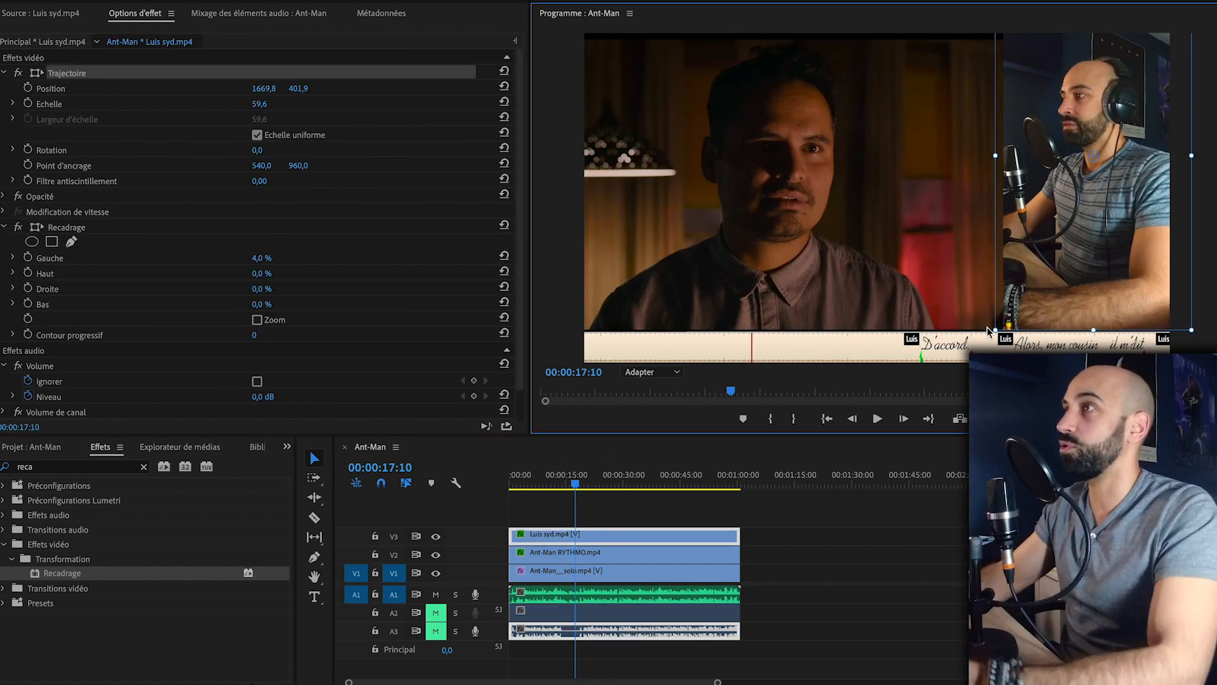
click(818, 507)
Step: Lock track V2 so the film clip beneath the rhythmo band can be selected in the picture
double_click(764, 179)
drag(674, 171, 674, 179)
click(375, 554)
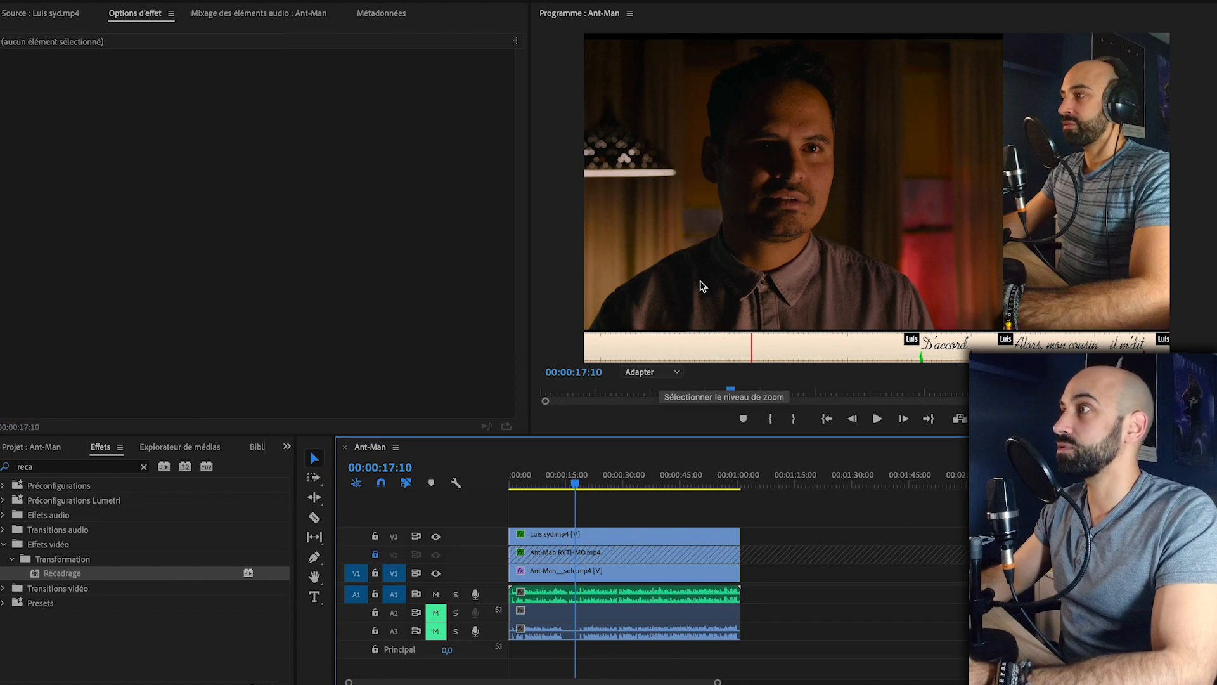
Step: Scale Ant-Man__solo.mp4 to 104.0 and shift it to position 995.5, 536.6
double_click(710, 244)
drag(717, 229, 717, 226)
click(296, 108)
drag(269, 104, 273, 105)
drag(749, 197, 761, 199)
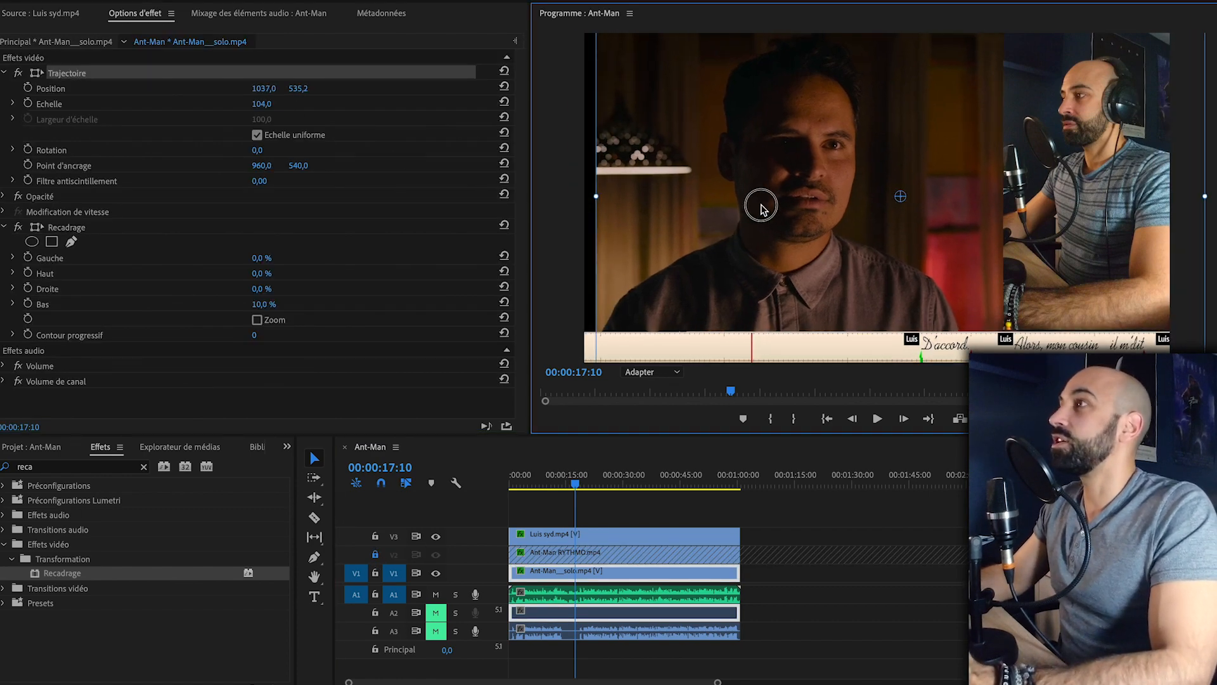
click(609, 510)
Step: Play the composition from the start and check the Ant-Man__solo.mp4 effect settings around 00:00:36:16
key(Home)
key(space)
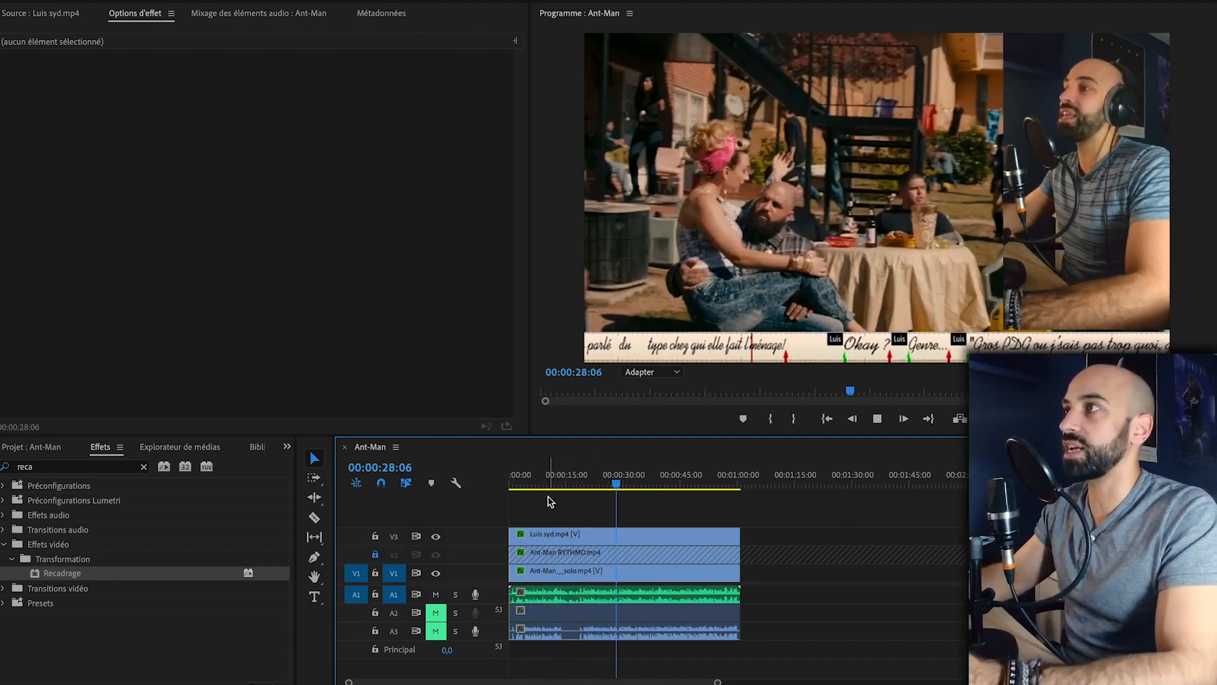
click(523, 572)
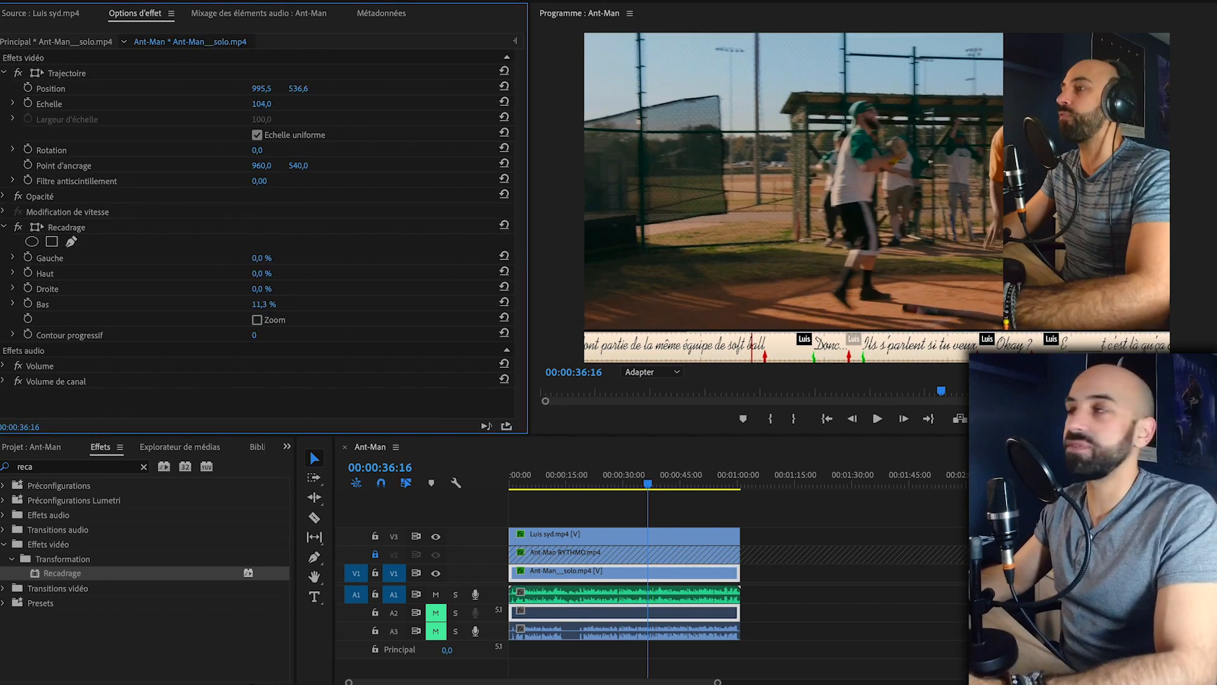
click(644, 505)
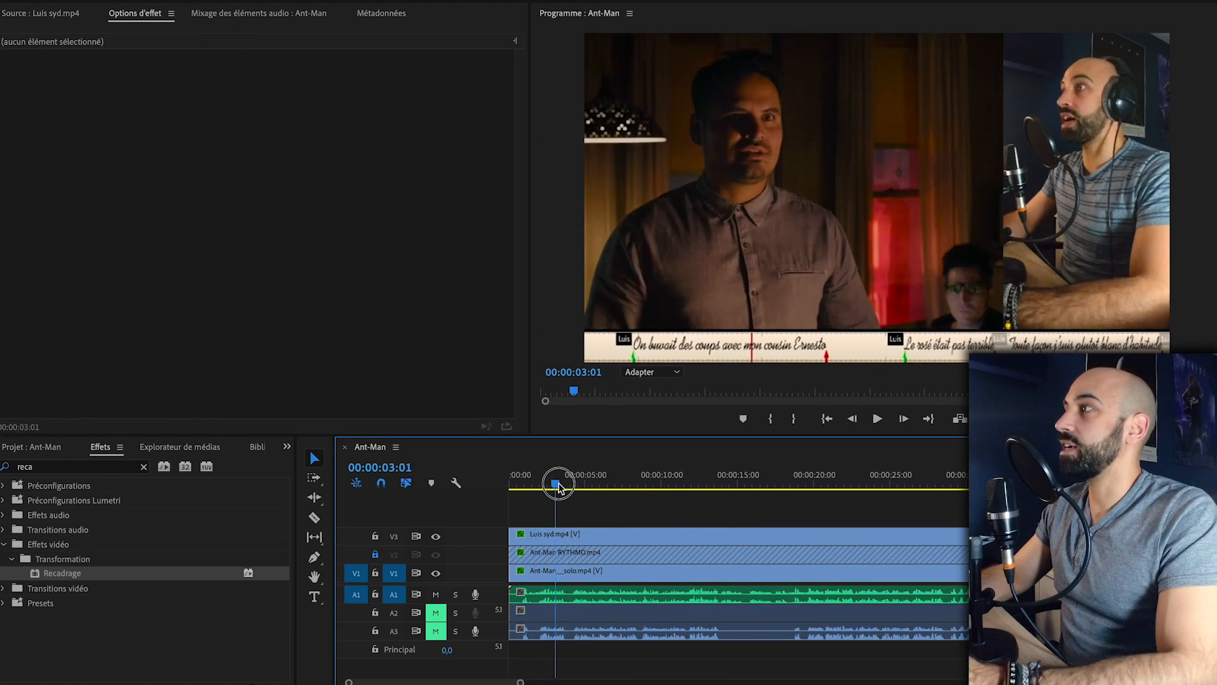
Step: Split Ant-Man__solo.mp4 at the shot changes near 4 seconds and just before 00:00:05:29
key(c)
click(573, 570)
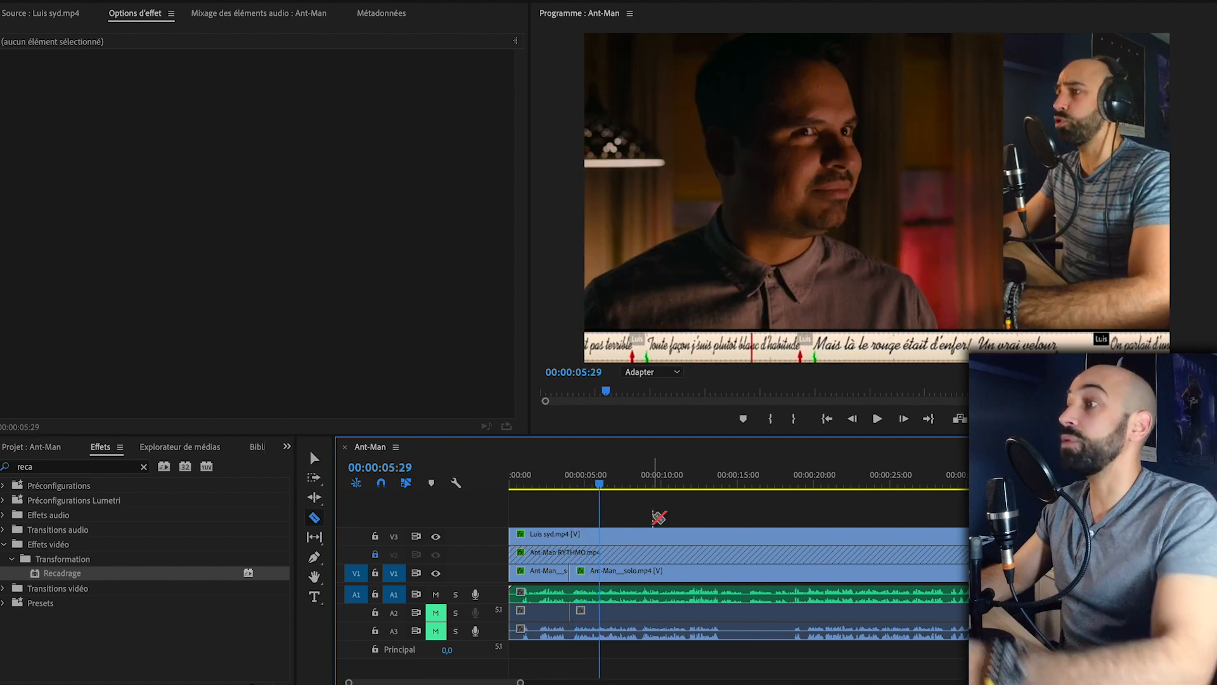
click(597, 572)
key(Left)
key(Left)
key(Left)
key(Left)
key(Left)
key(Left)
key(Left)
key(Left)
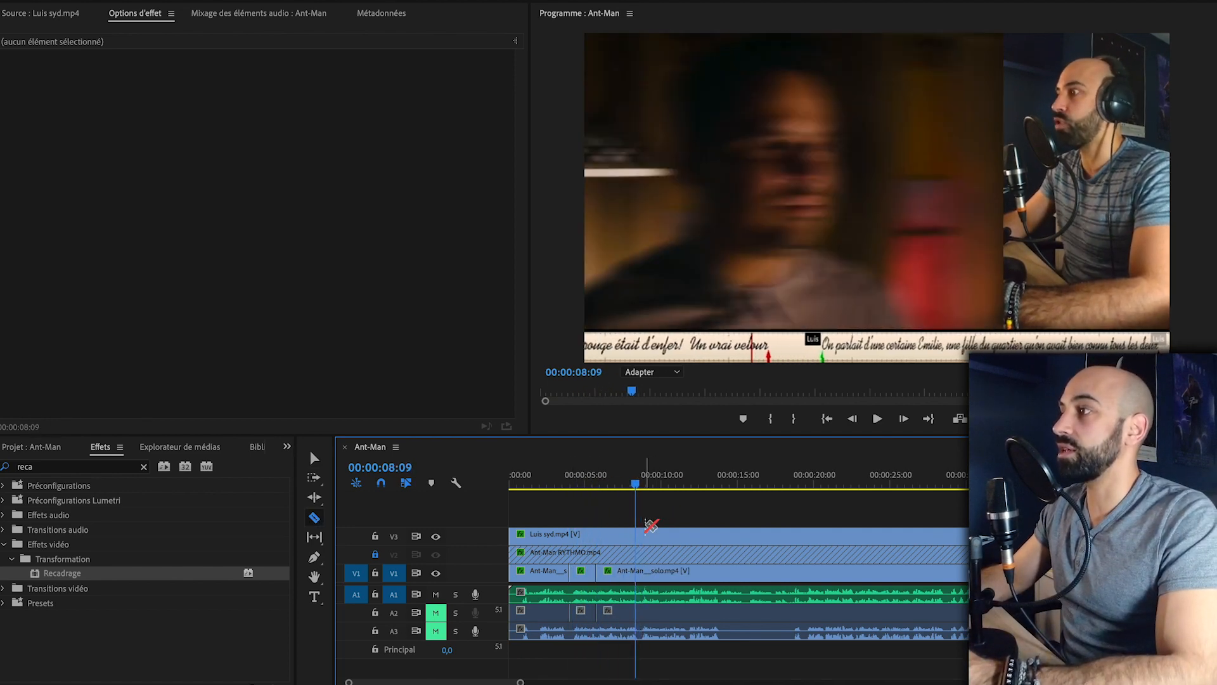
Step: Split Ant-Man__solo.mp4 at the shot change just after 00:00:08:09 and play on to find the next one near 14 seconds
key(Right)
key(Right)
key(Right)
key(Right)
key(Right)
click(638, 573)
key(space)
key(equal)
key(minus)
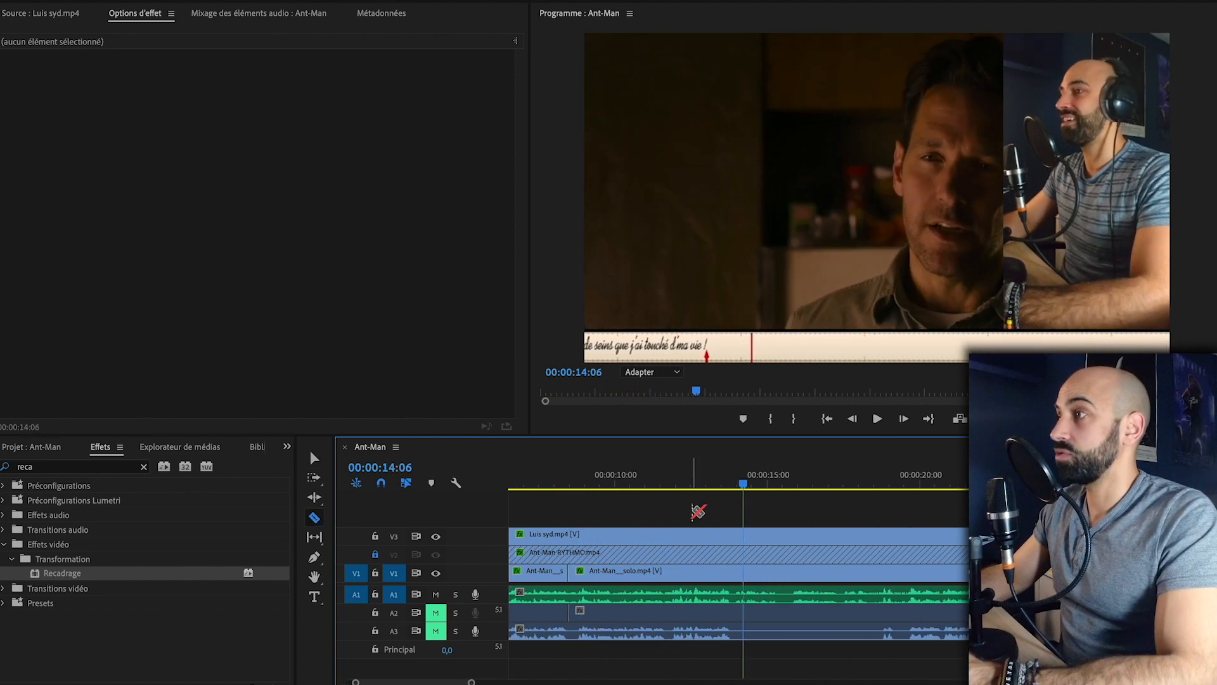
Step: Reframe the second Ant-Man__solo.mp4 segment, near 00:00:04:22, by moving its horizontal position to 369.9
click(592, 485)
double_click(709, 220)
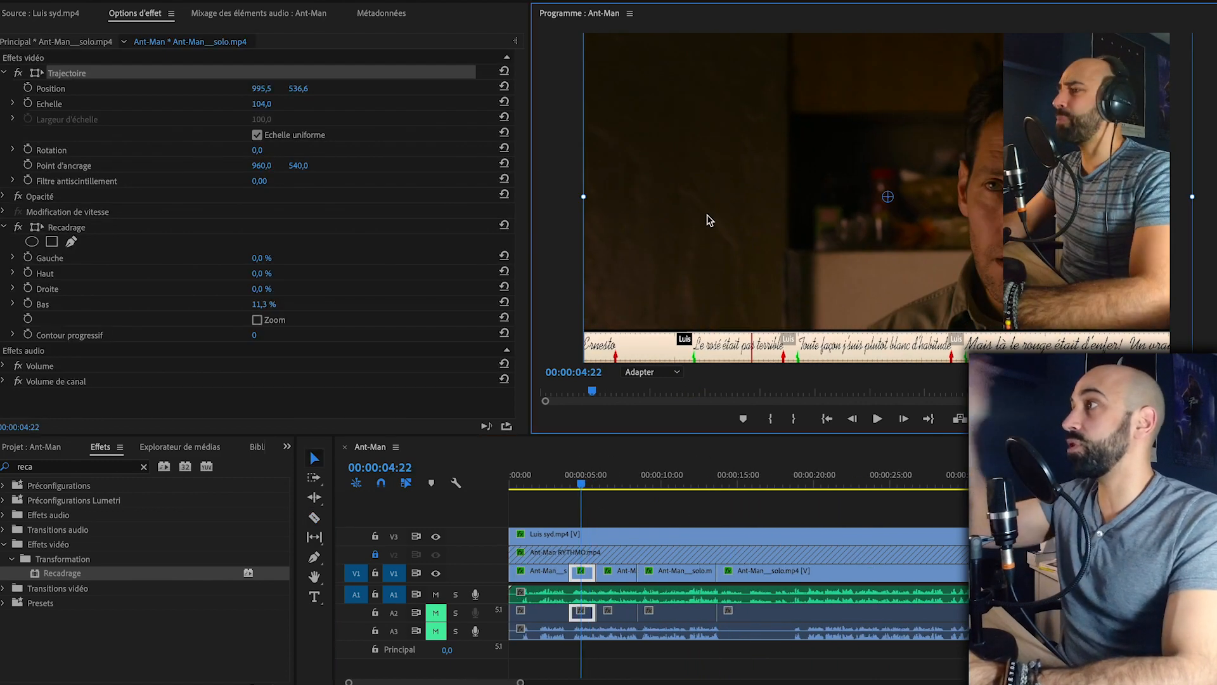
drag(261, 89, 6, 88)
key(space)
key(space)
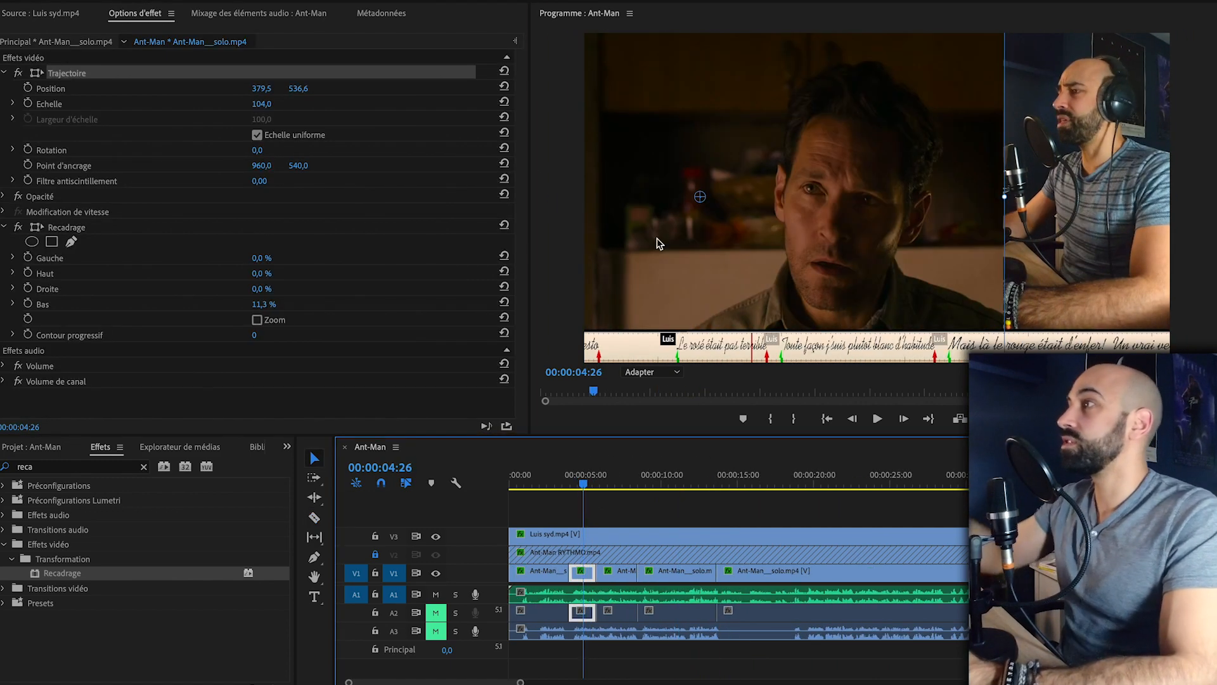
drag(720, 234, 717, 233)
click(736, 510)
double_click(852, 193)
click(263, 88)
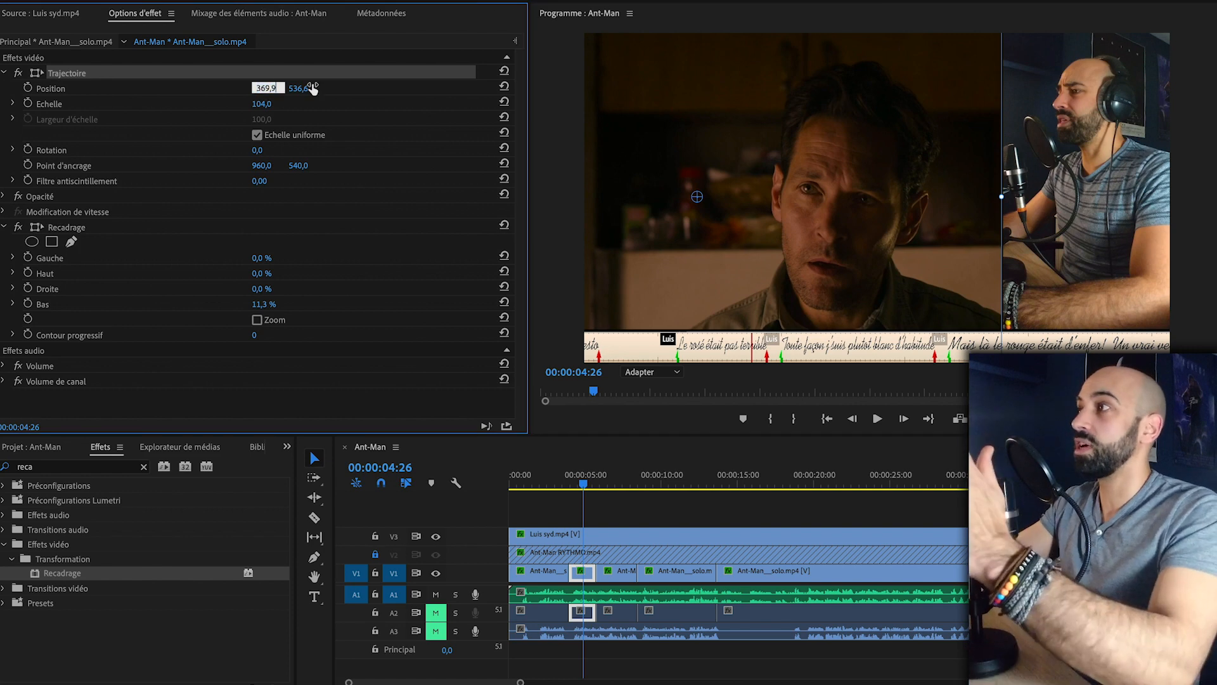
click(604, 505)
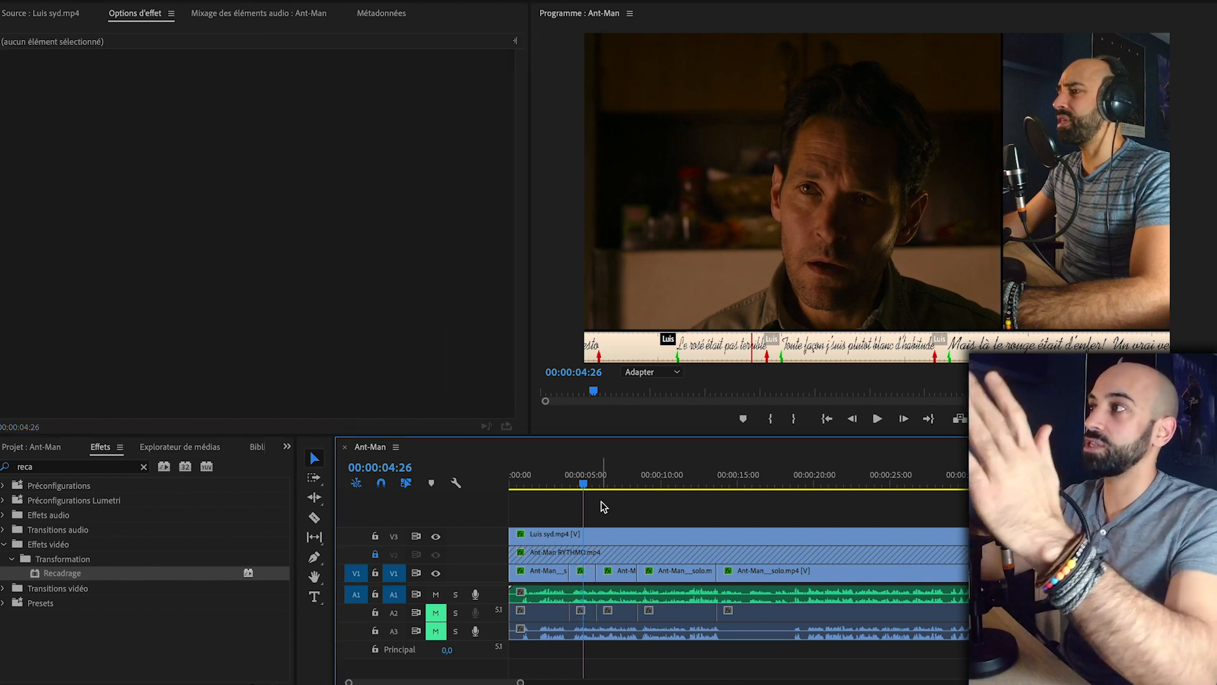
Step: Select the first Ant-Man__solo.mp4 segment near 00:00:01:26 and adjust its bottom crop
drag(597, 483, 537, 488)
click(540, 573)
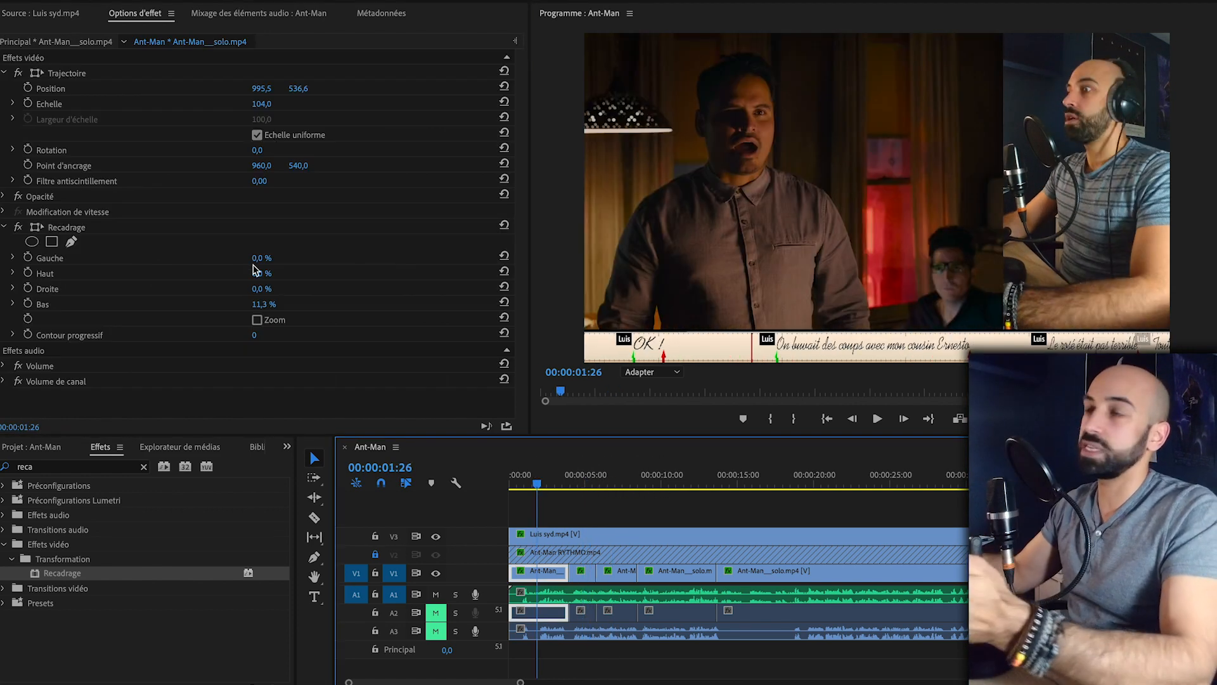
drag(263, 304, 279, 289)
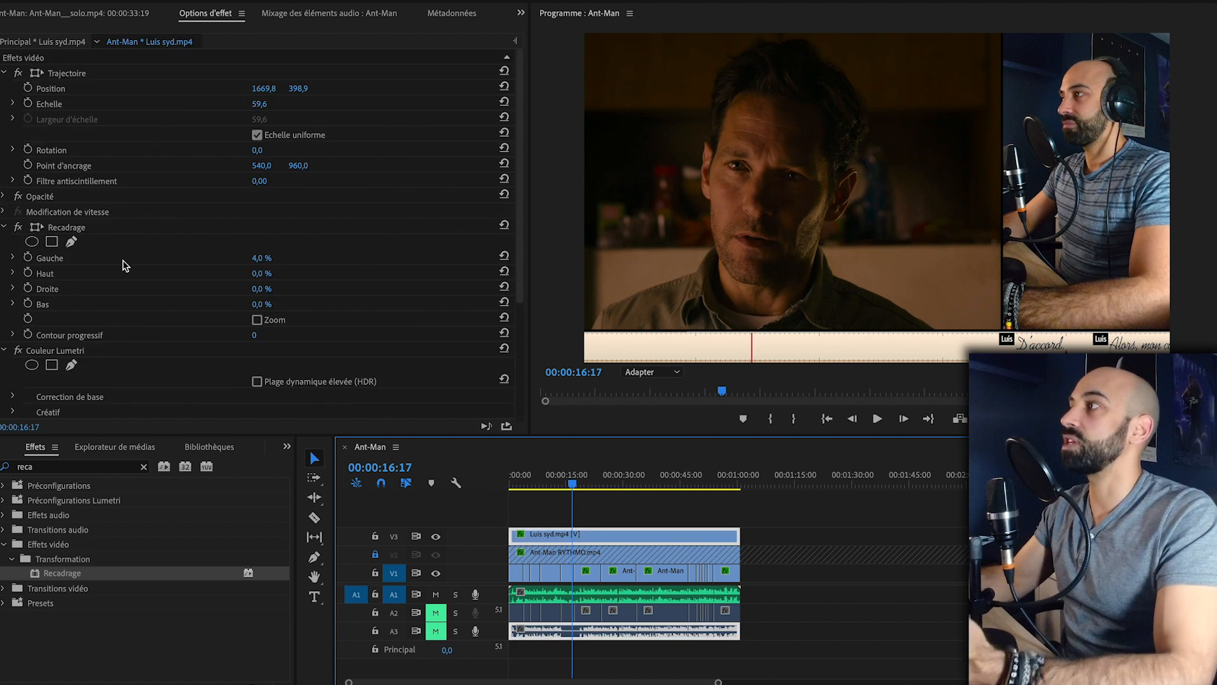
Step: Toggle the Couleur Lumetri effect on the Luis syd.mp4 clip to compare its colours
click(17, 352)
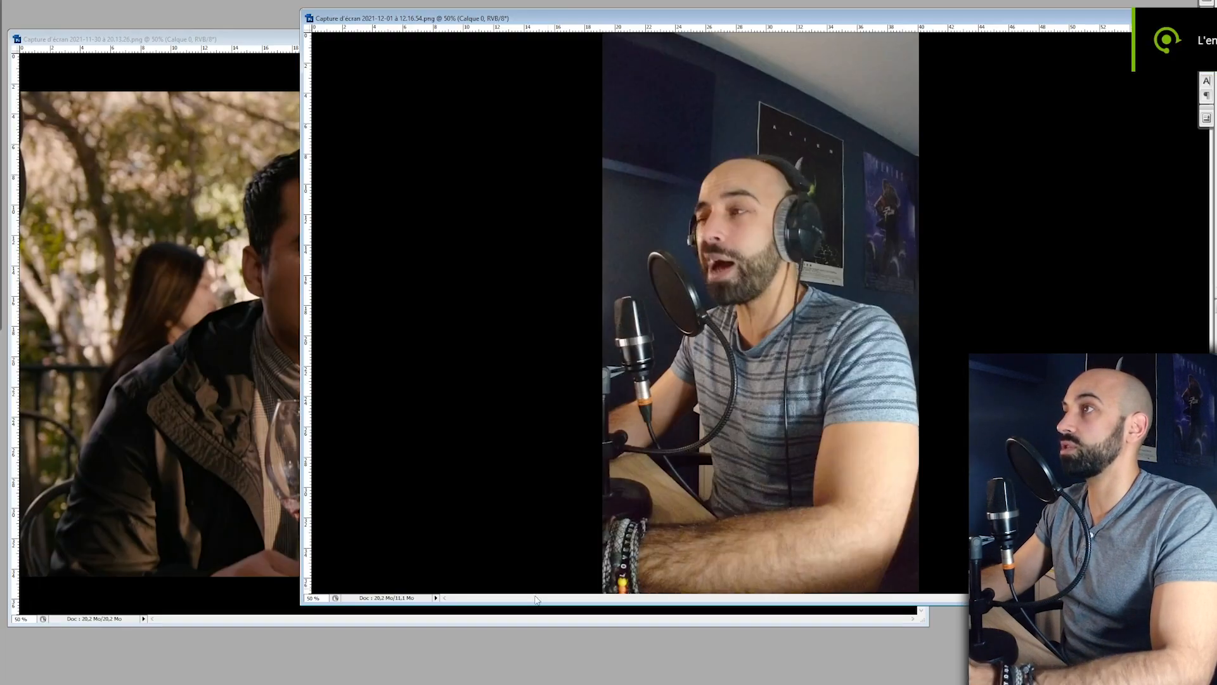
Step: Open Miniature youtube.psd from the Miniatures folder in File Explorer and return to Photoshop
key(alt+Tab)
double_click(961, 268)
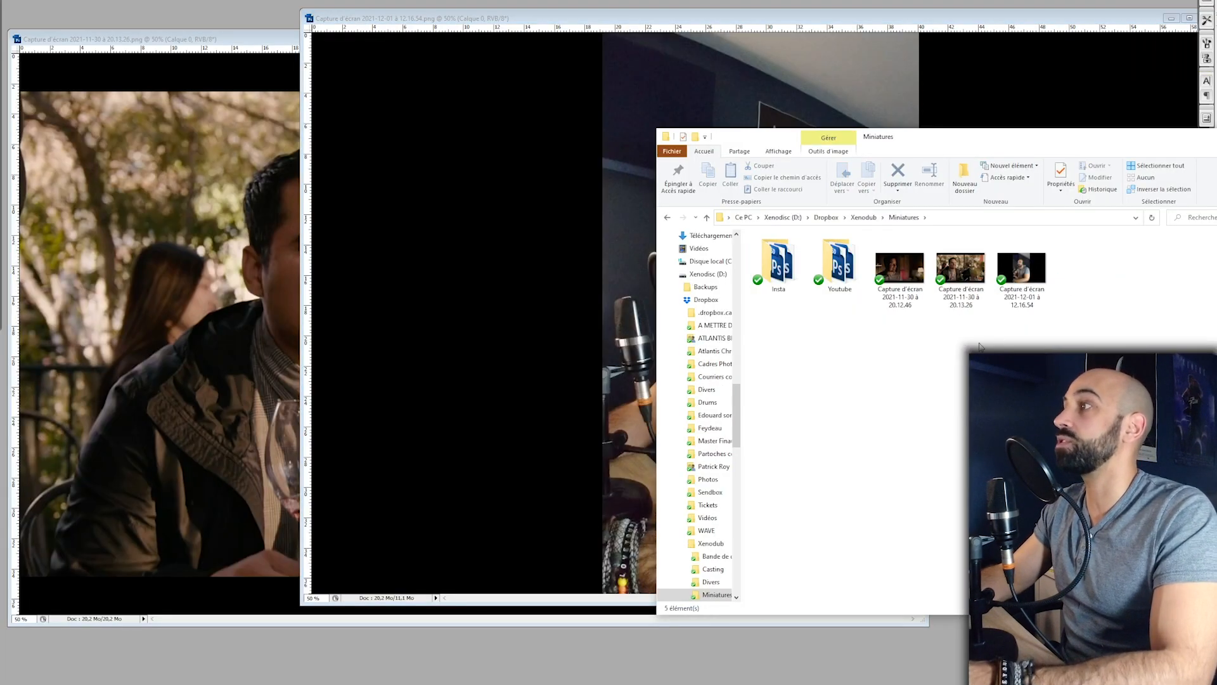
double_click(792, 265)
key(alt+Tab)
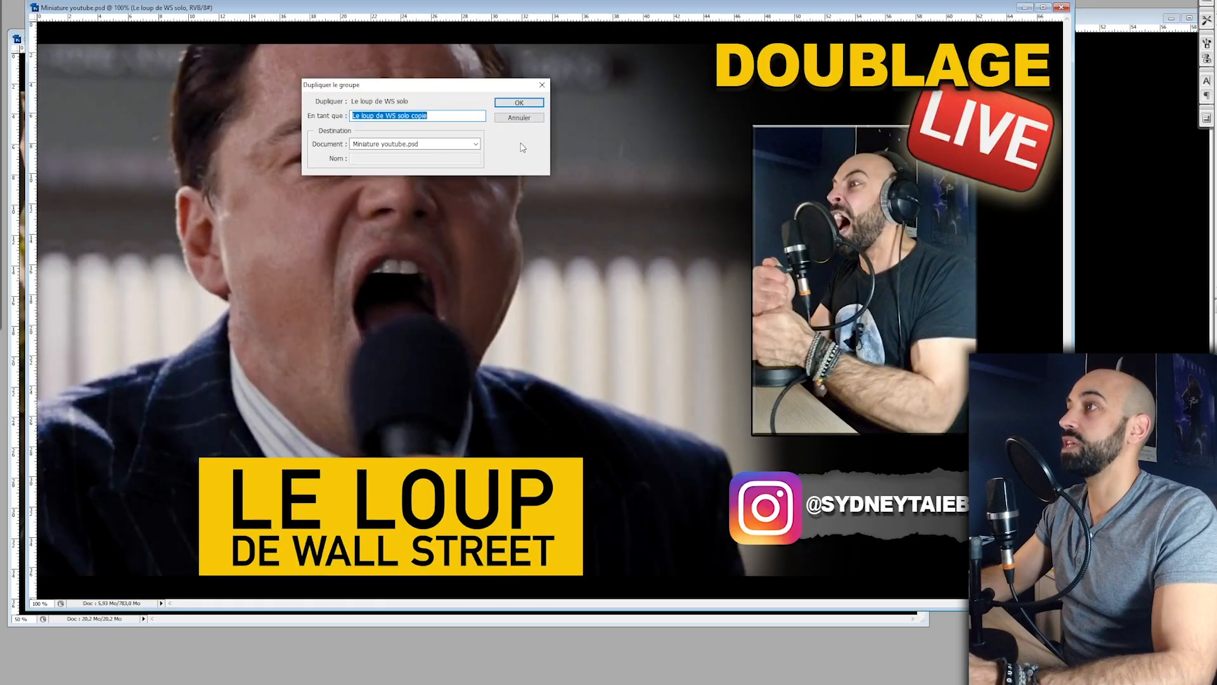
Step: Duplicate the Le loup de WS solo group within Miniature youtube.psd, accepting the suggested name
key(Return)
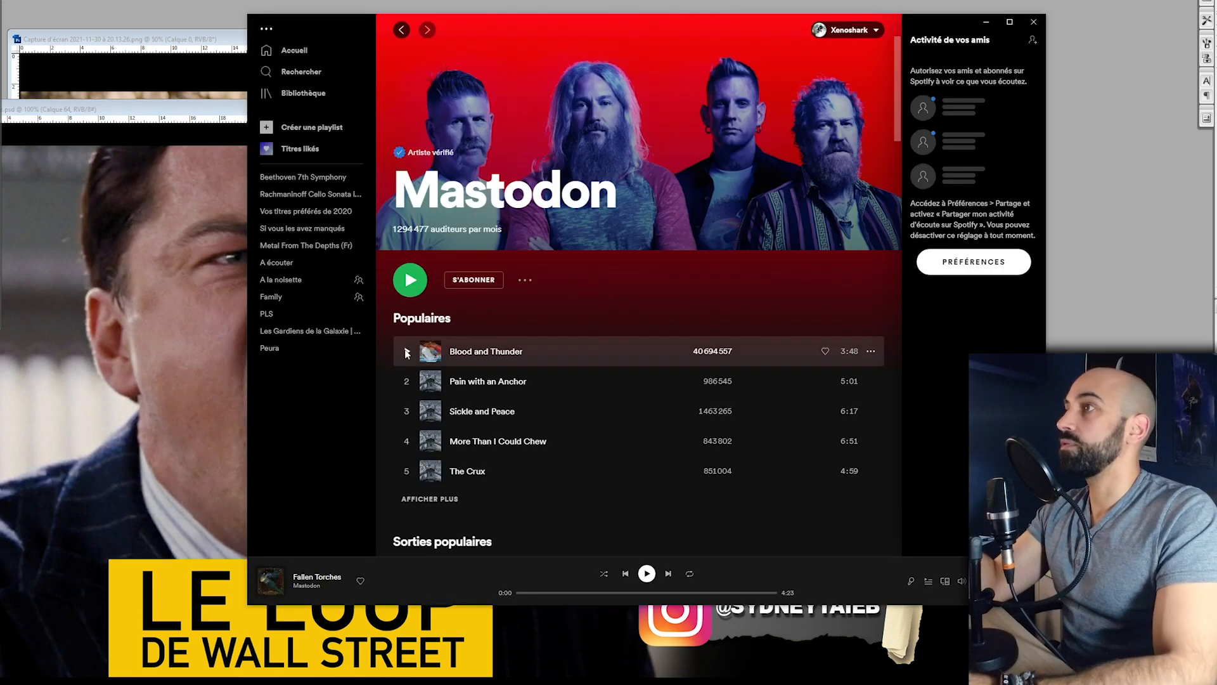
Step: Browse Mastodon's discography in Spotify and open the Medium Rarities album
scroll(558, 464, down, 8)
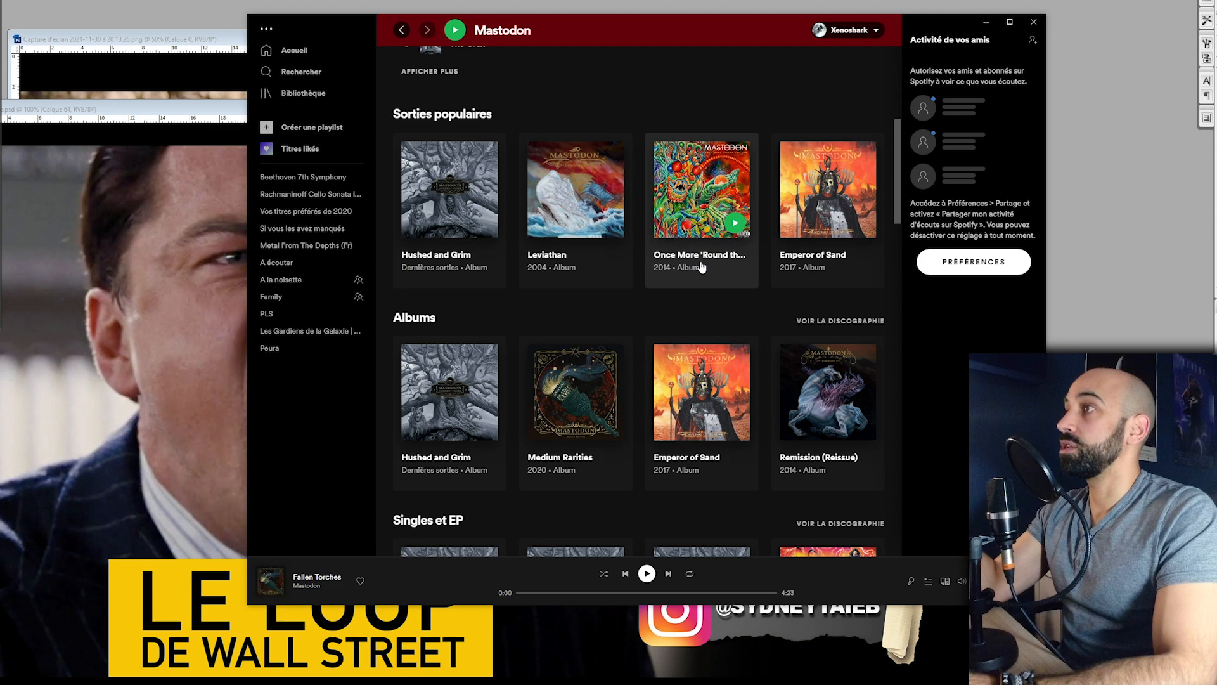
click(558, 465)
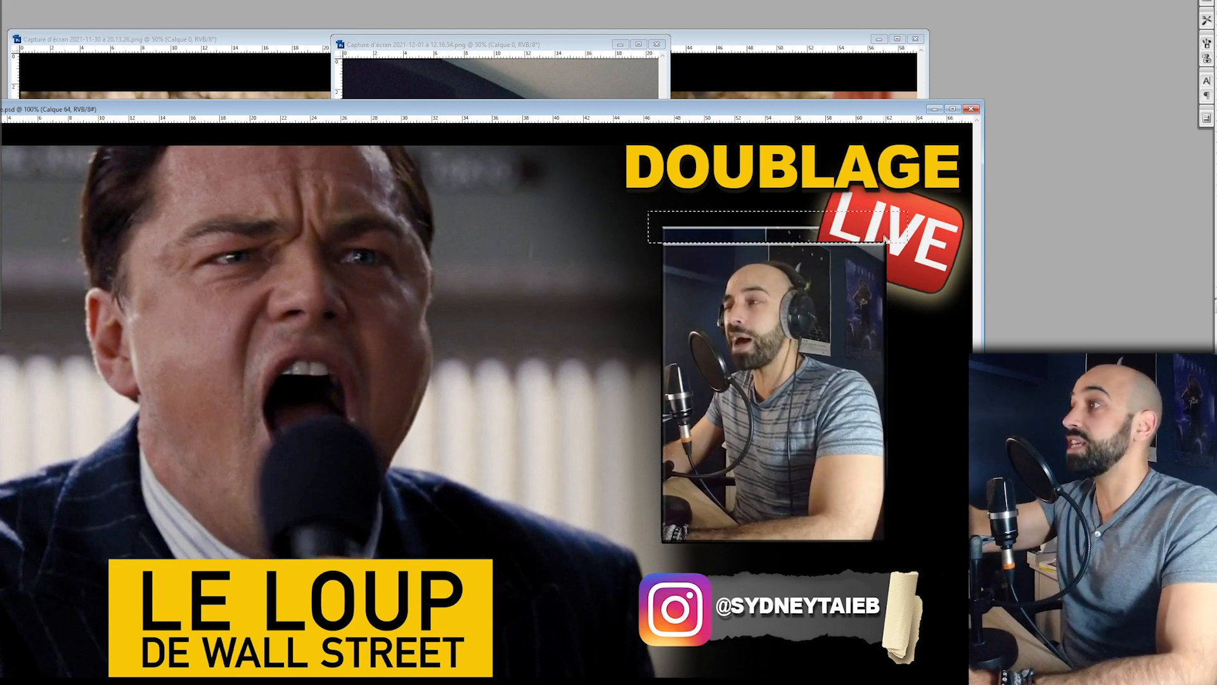
Step: Return to Photoshop and trim the new webcam photo's excess along the top and right edges of its frame in Miniature youtube.psd
right_click(887, 237)
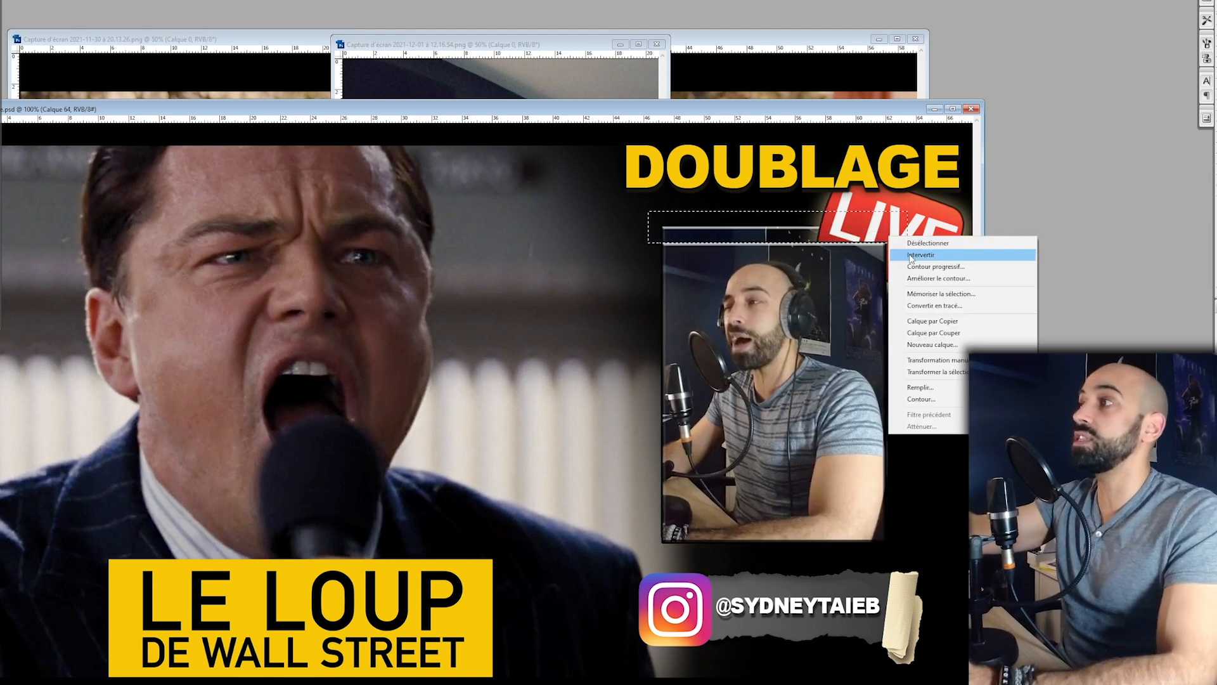
click(913, 248)
drag(896, 225, 880, 573)
key(Delete)
right_click(890, 373)
click(916, 386)
key(v)
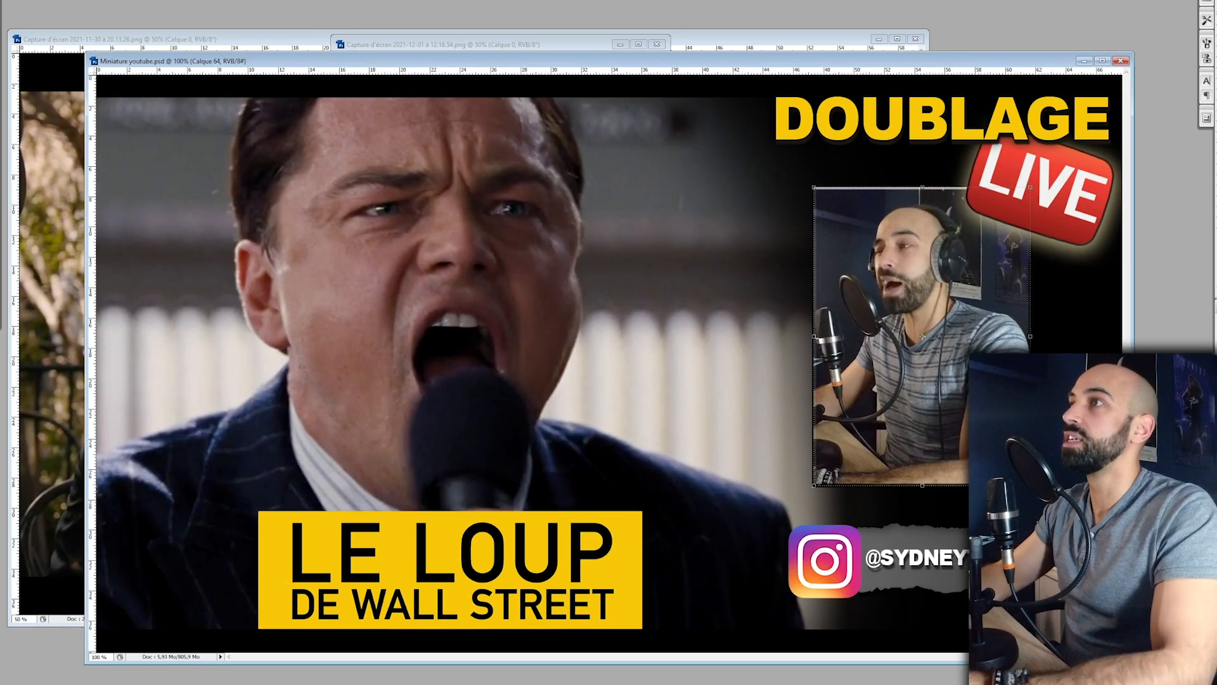
Step: Adjust the webcam photo's input levels with shadows at 18, midtones at 1,23 and a lowered highlight point
key(ctrl+l)
drag(590, 269, 590, 269)
drag(532, 268, 541, 268)
mouse_move(667, 269)
mouse_down()
mouse_move(589, 269)
mouse_move(650, 269)
mouse_up()
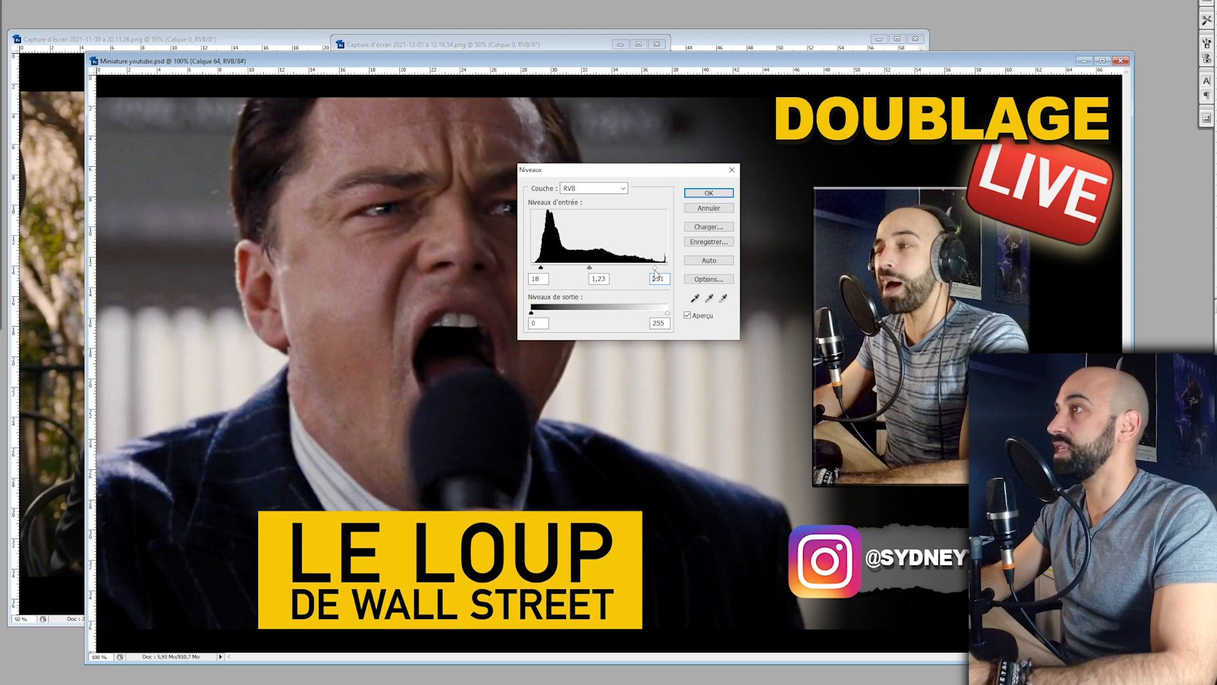
key(Return)
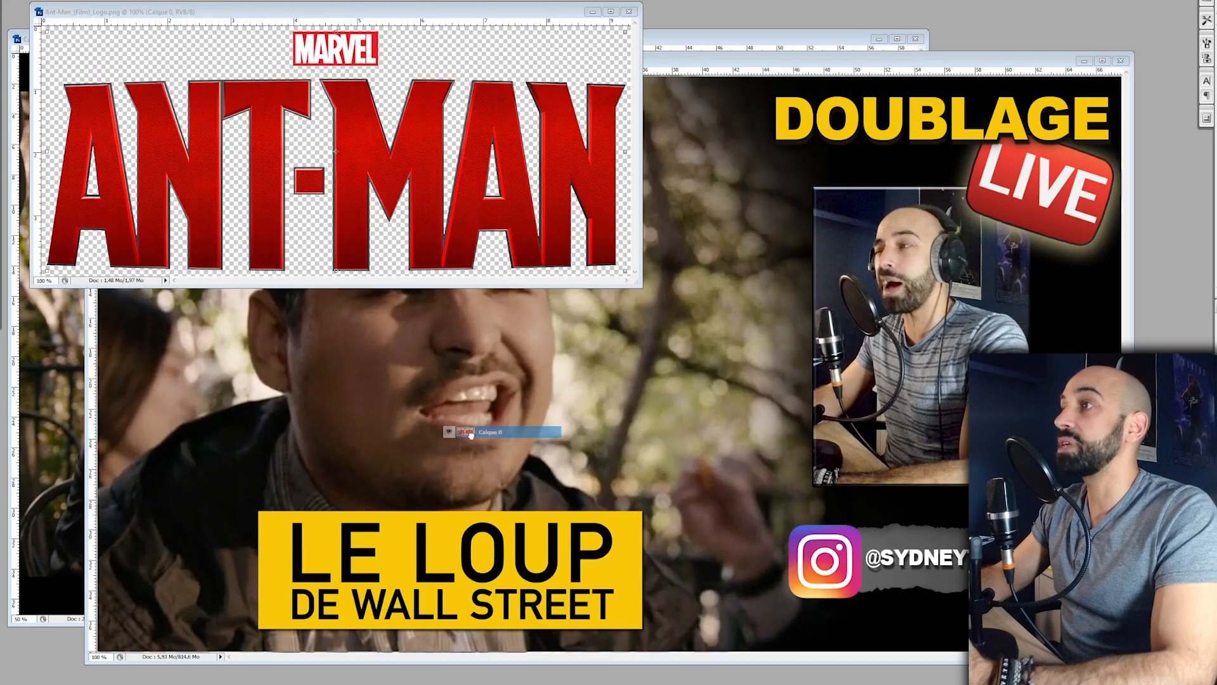
Step: Copy the Ant-Man logo layer into Miniature youtube.psd and place it where the Le Loup de Wall Street title was
drag(488, 427, 491, 444)
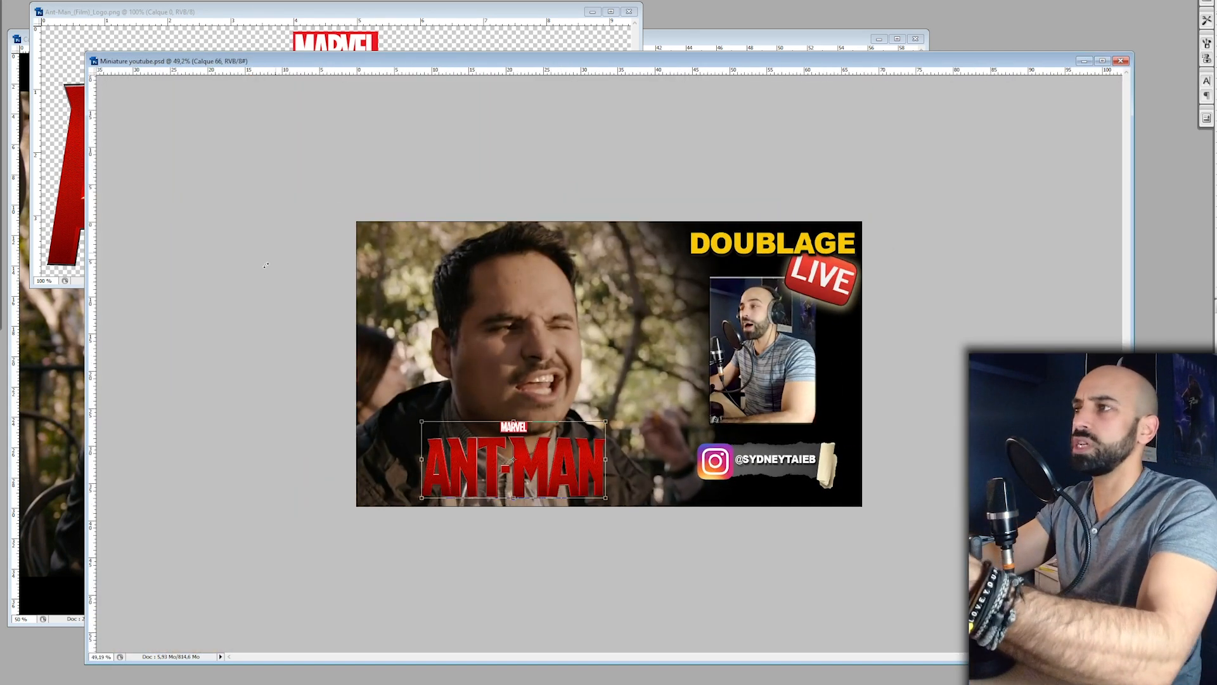
click(734, 213)
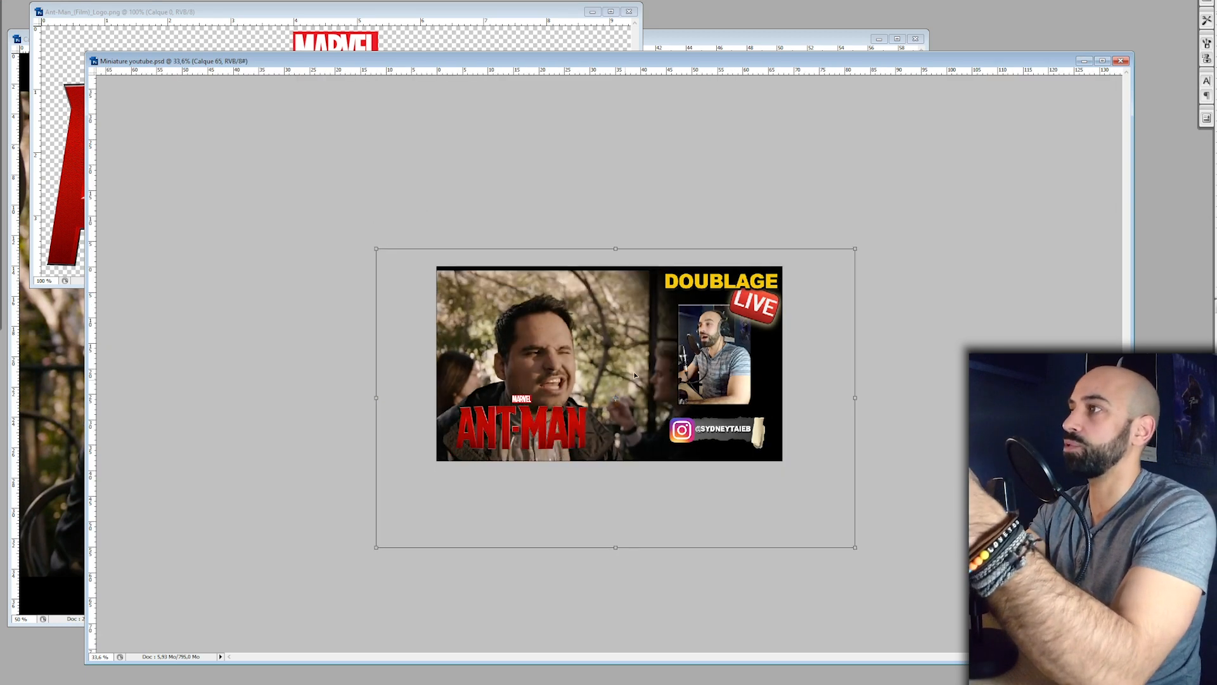
Step: Move and enlarge the Ant-Man film still so it covers the thumbnail, with the actor's face above the logo
drag(635, 373, 647, 354)
drag(868, 230, 880, 222)
drag(861, 385, 857, 391)
key(Down)
key(Down)
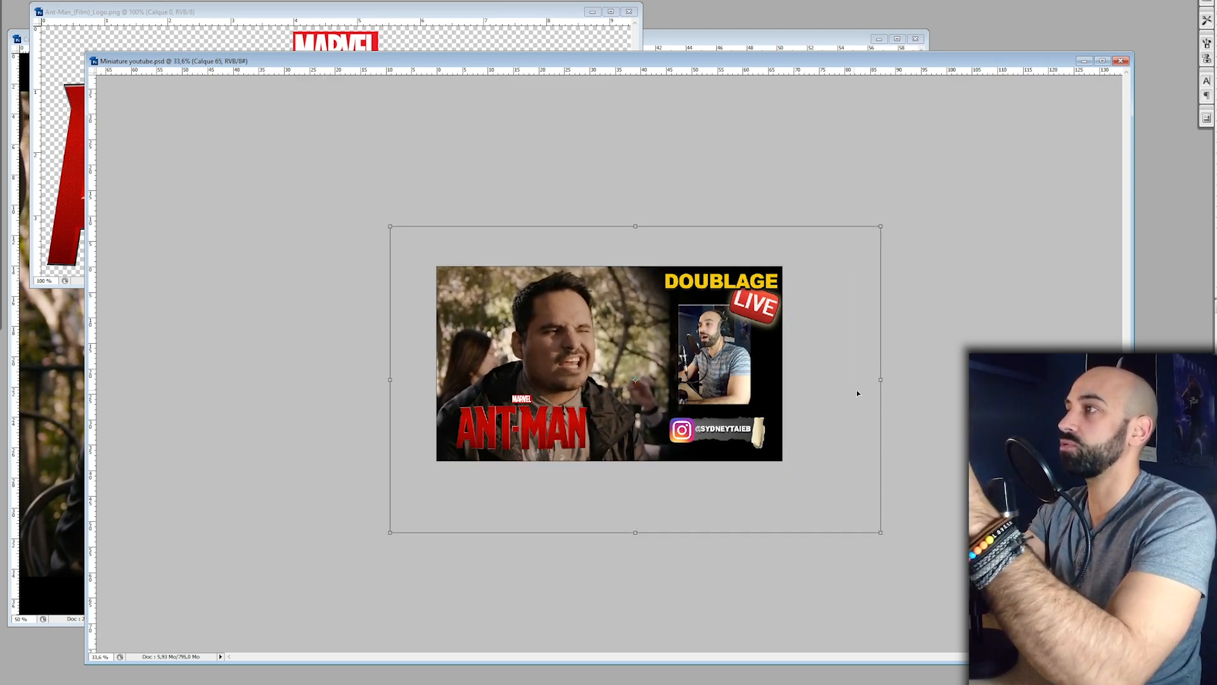
key(Return)
Step: Recolour the DOUBLAGE title with a colour overlay sampled from the red Ant-Man logo, and open Hue/Saturation for the Instagram banner
click(958, 149)
click(1170, 46)
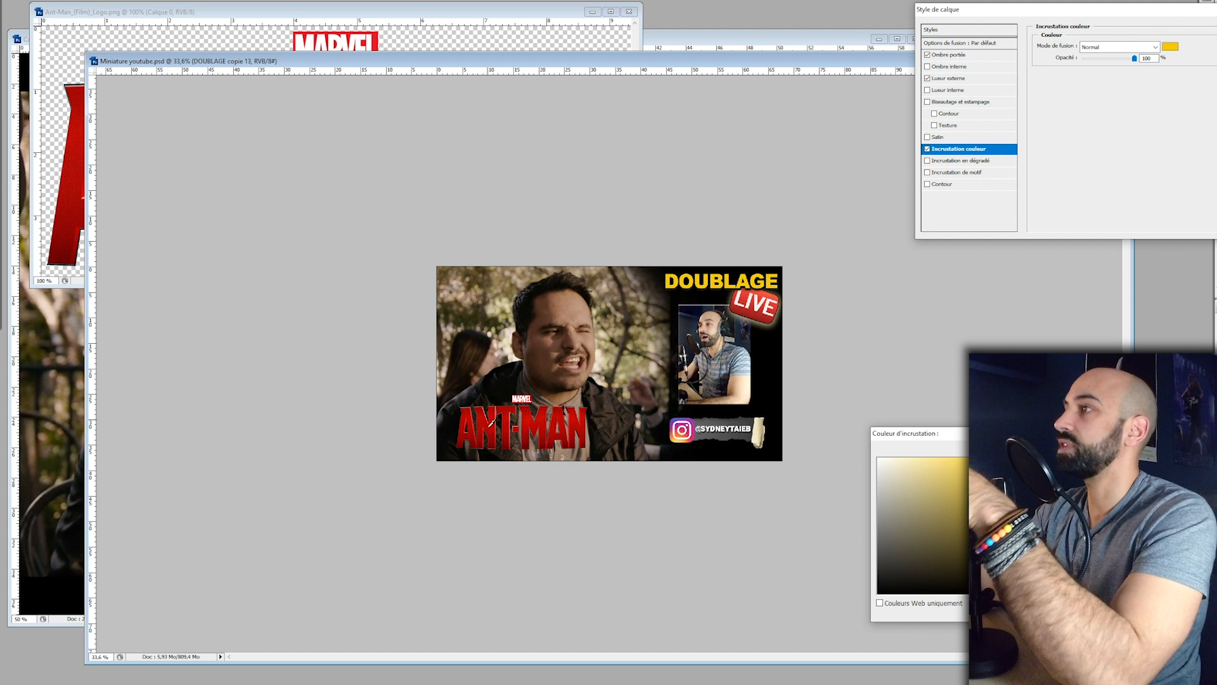
click(536, 426)
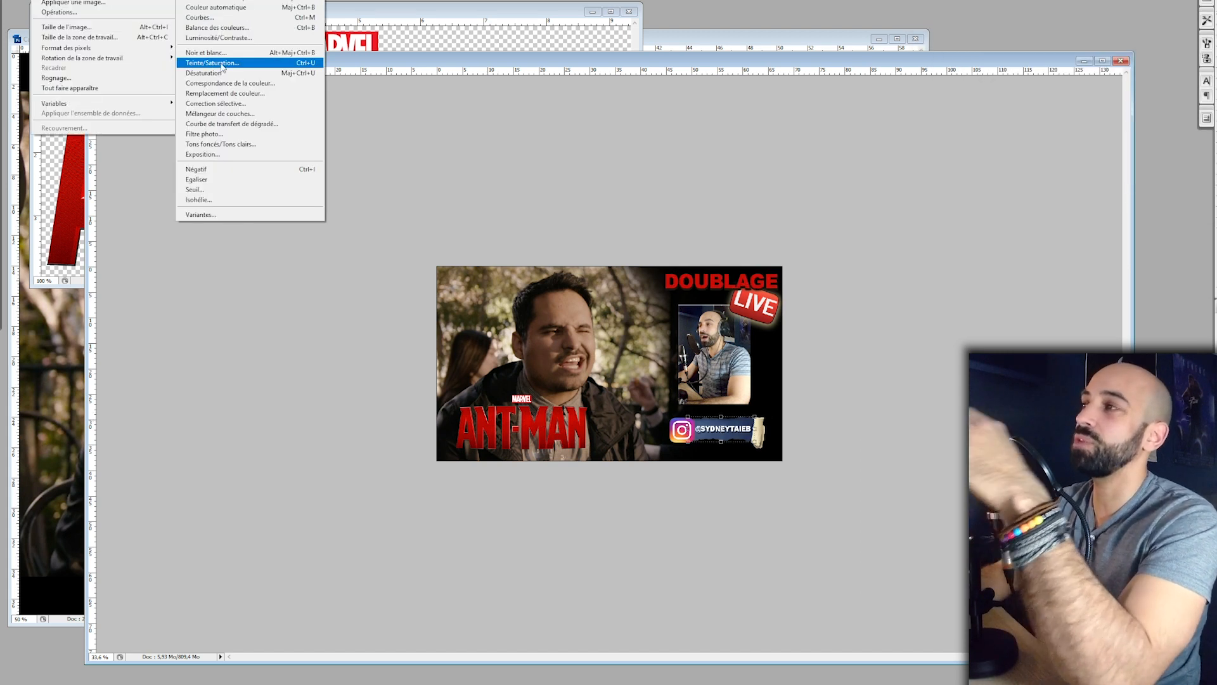
click(245, 59)
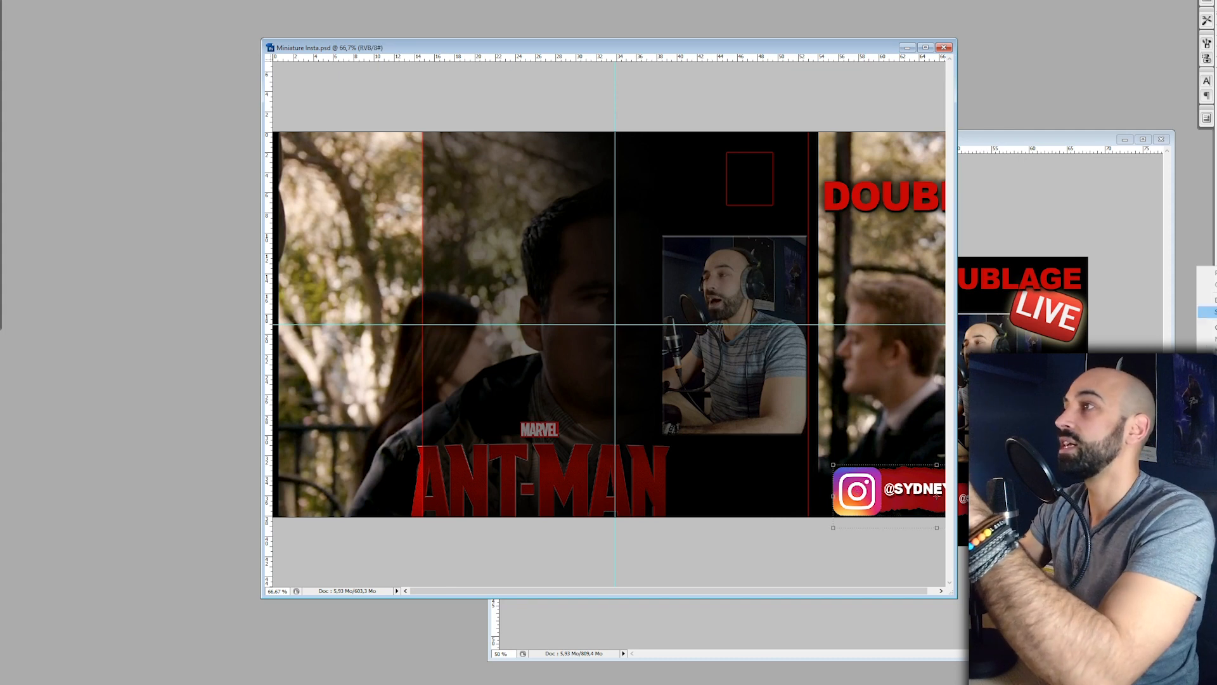
Step: In Miniature Insta.psd, move the Ant-Man logo to the upper part of the central square area
click(1208, 312)
click(578, 272)
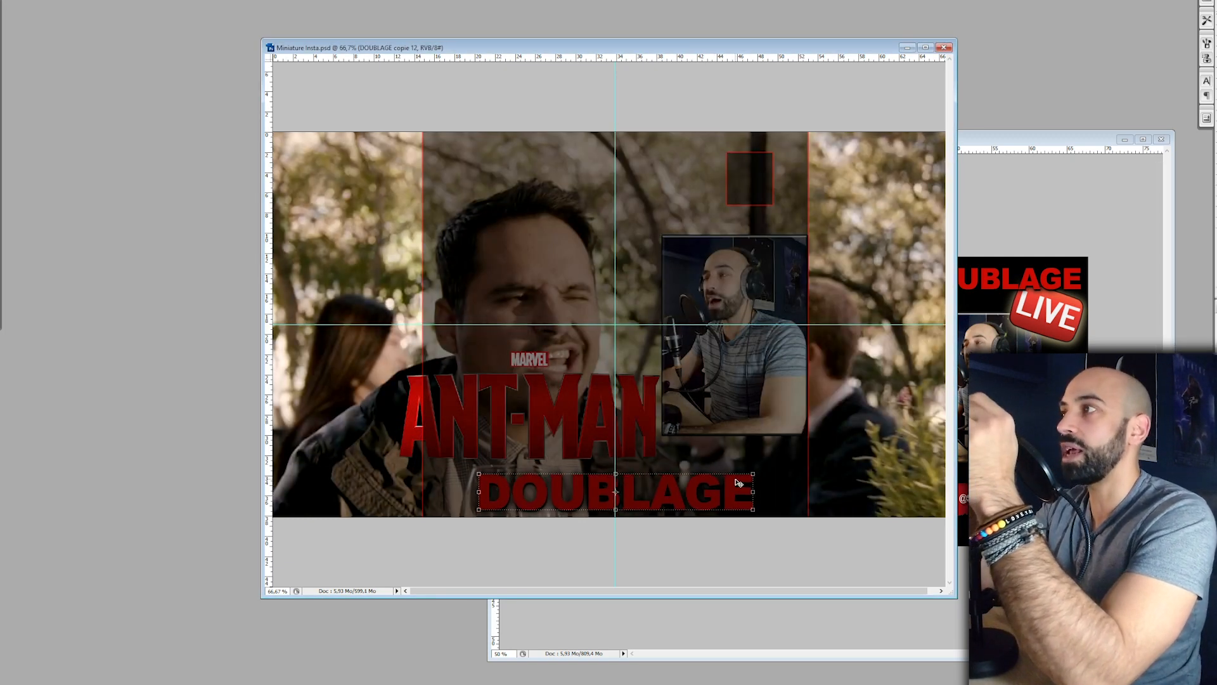
drag(563, 429, 624, 195)
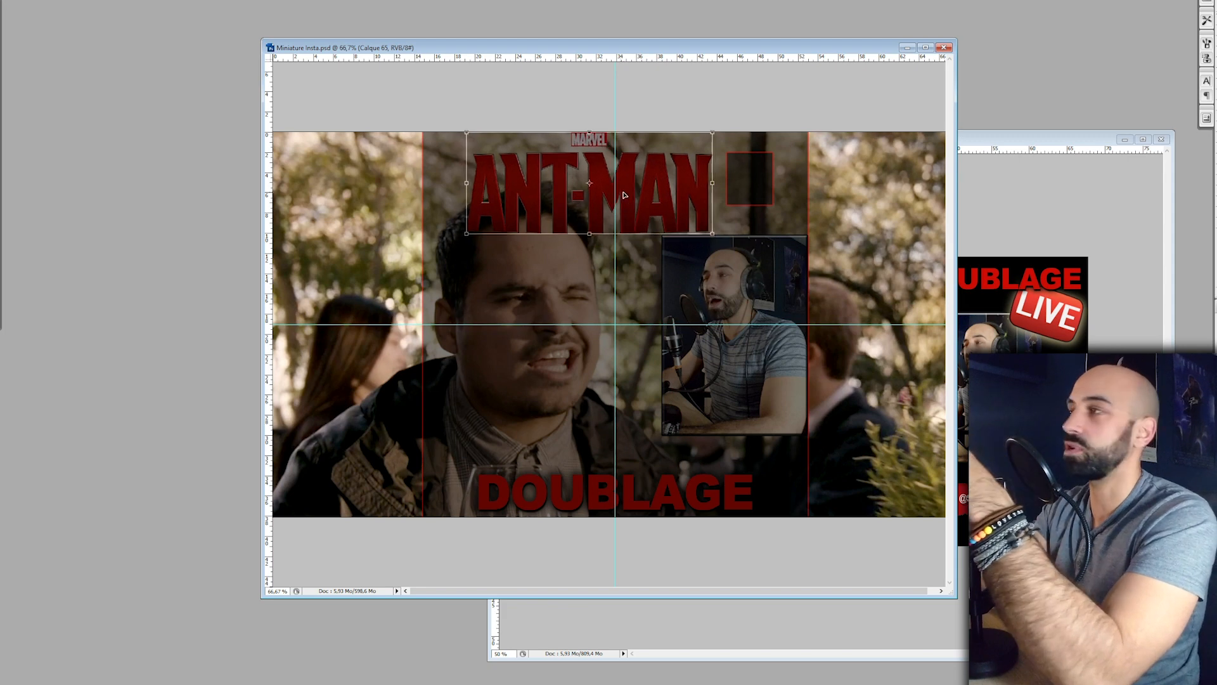
Step: Enlarge and reframe the film still in Miniature Insta.psd, and adjust the webcam photo's vertical position under the logo
drag(734, 330, 734, 357)
drag(640, 254, 640, 278)
drag(665, 118, 664, 55)
drag(640, 254, 685, 284)
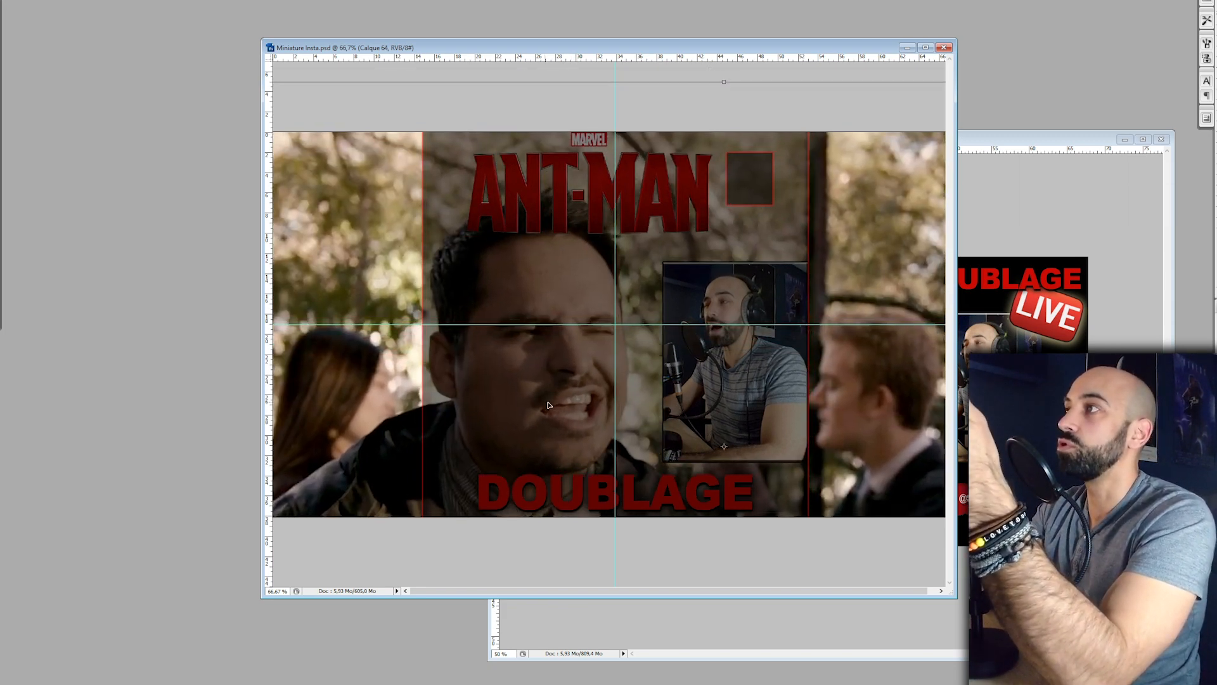
scroll(634, 273, down, 5)
drag(332, 183, 336, 180)
drag(726, 353, 727, 328)
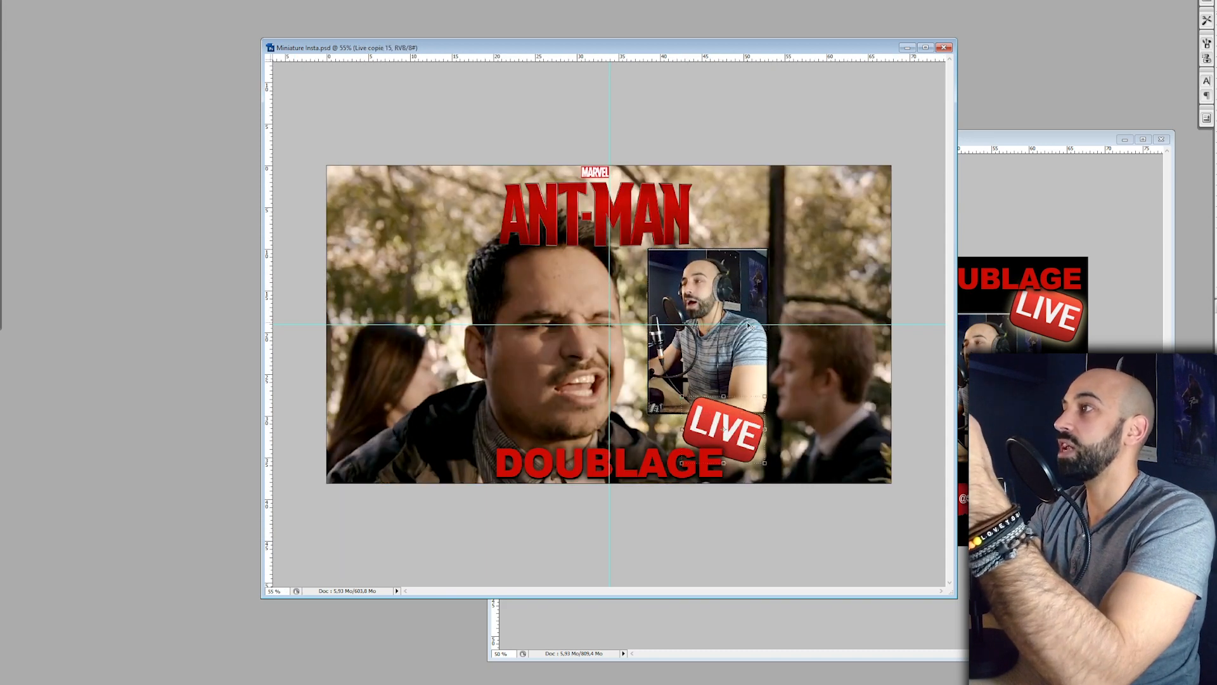
scroll(748, 325, down, 3)
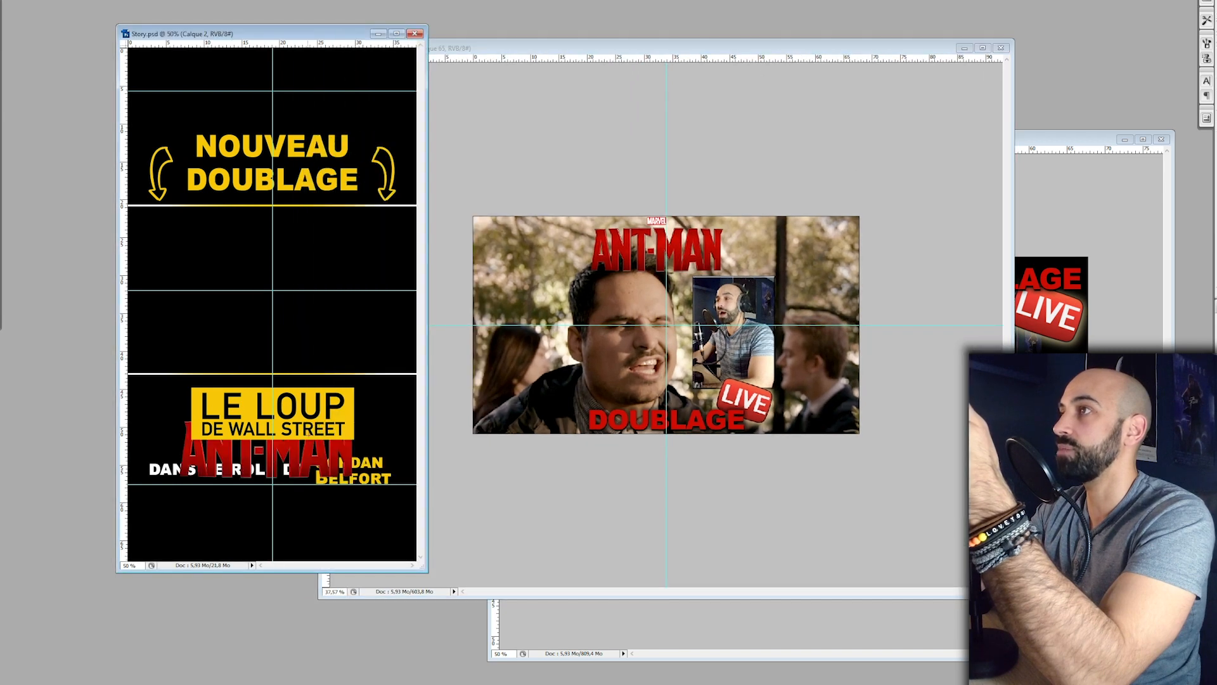
Step: In Story.psd, remove the Le Loup de Wall Street title and replace the role name Jordan Belfort with Luis
click(304, 437)
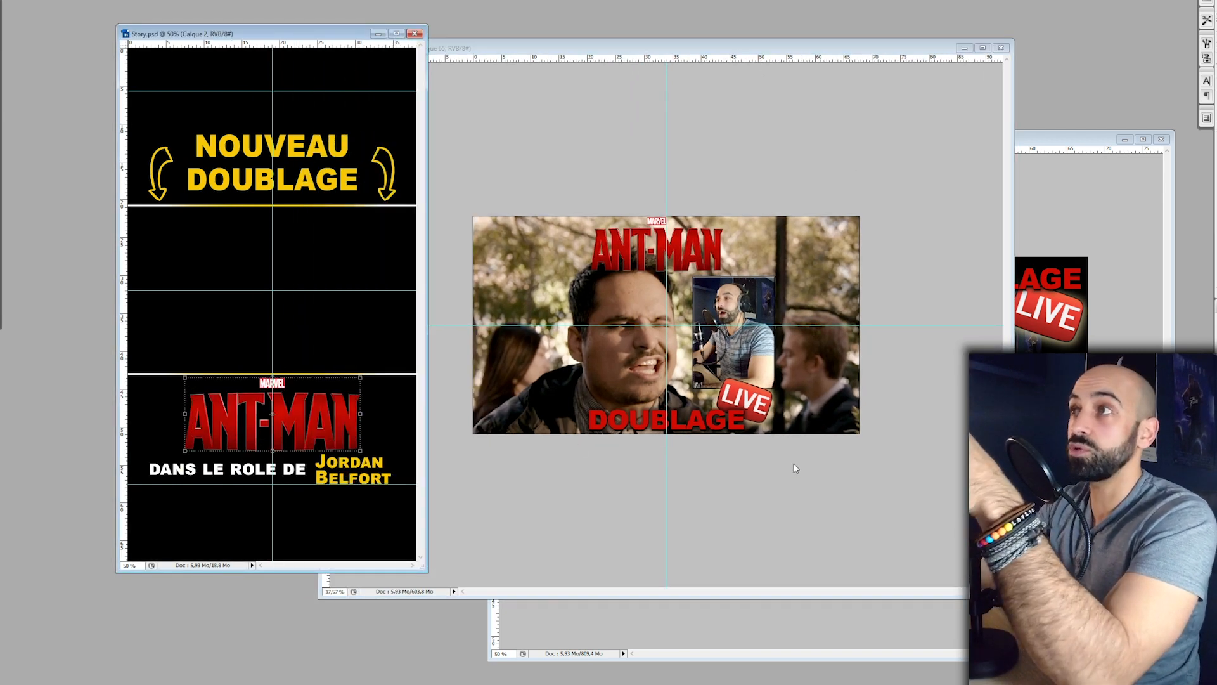
key(t)
drag(316, 461, 407, 489)
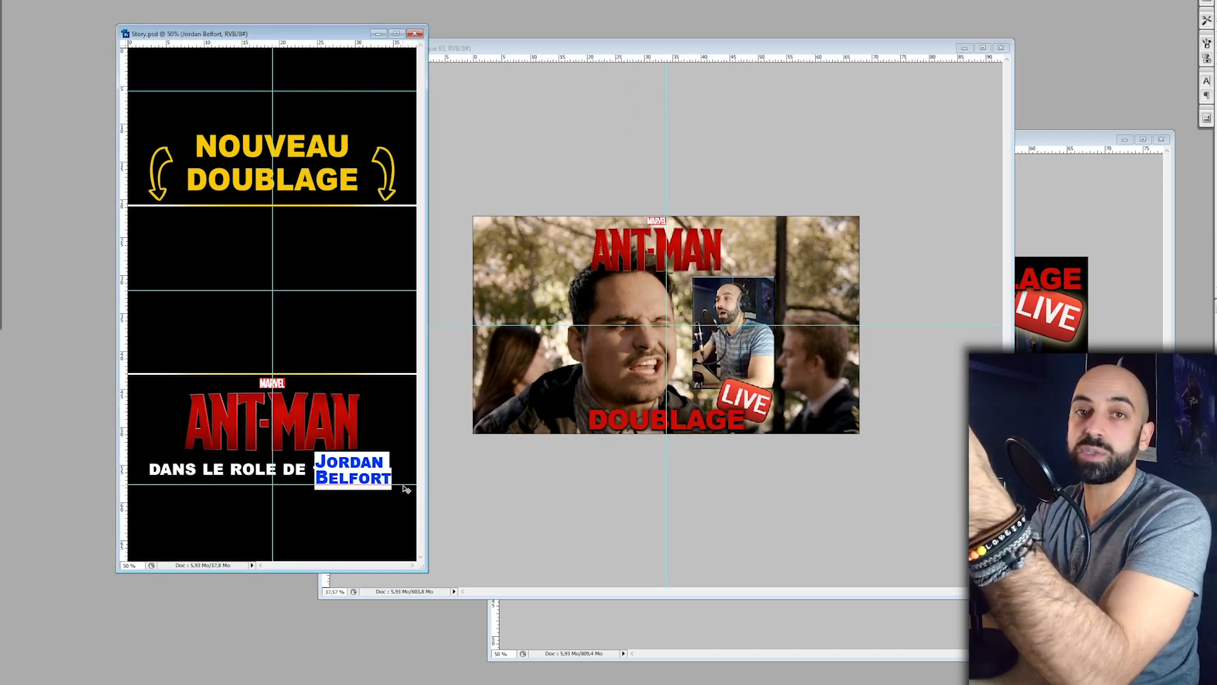
text(Luis)
key(ctrl+Return)
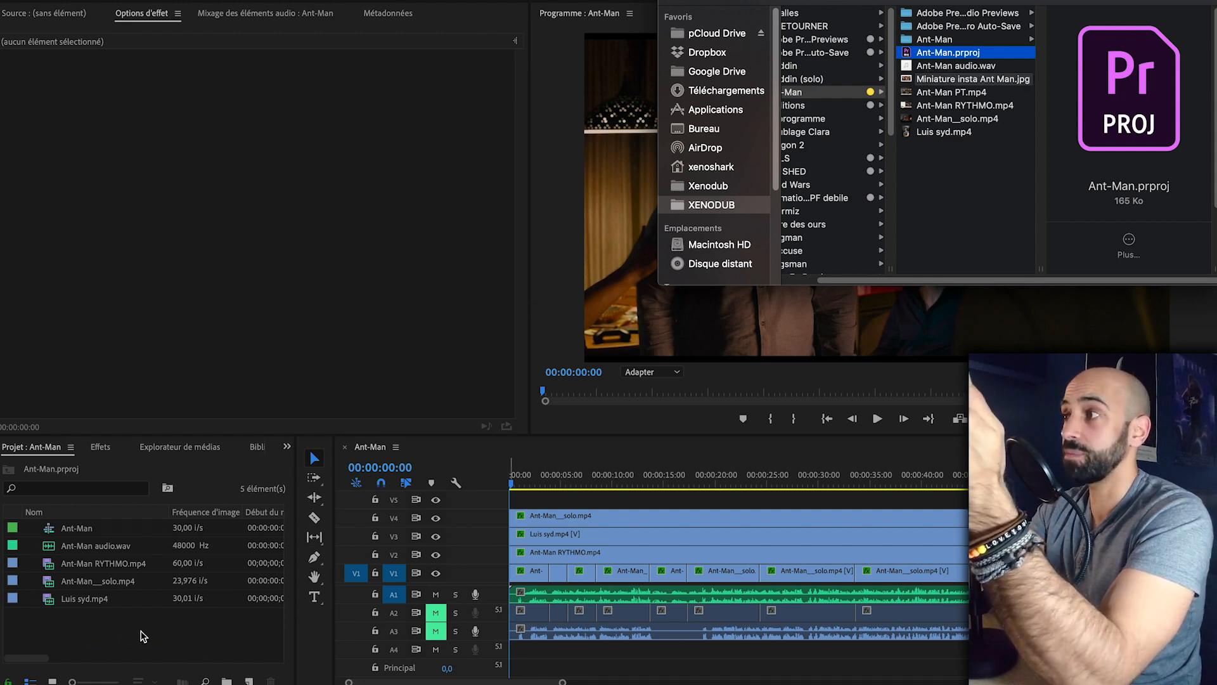
Step: Switch to Premiere Pro, import Miniature insta Ant Man.jpg and place it on track V5 at the start of the Ant-Man sequence
drag(140, 636, 166, 632)
drag(79, 539, 586, 503)
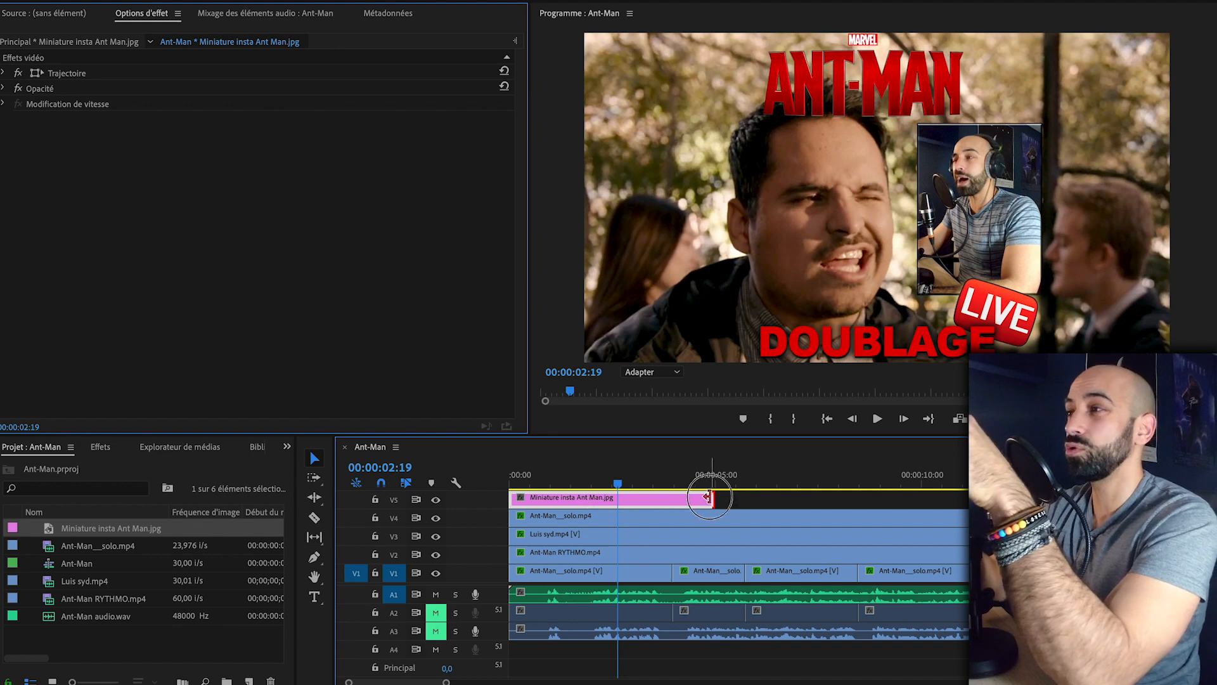
Step: Shorten the Miniature insta Ant Man.jpg clip on V5 to a very brief flash at the sequence start
drag(709, 497, 517, 497)
click(510, 483)
key(equal)
key(equal)
key(equal)
key(equal)
drag(702, 501, 480, 481)
key(minus)
key(minus)
key(minus)
key(minus)
key(minus)
key(minus)
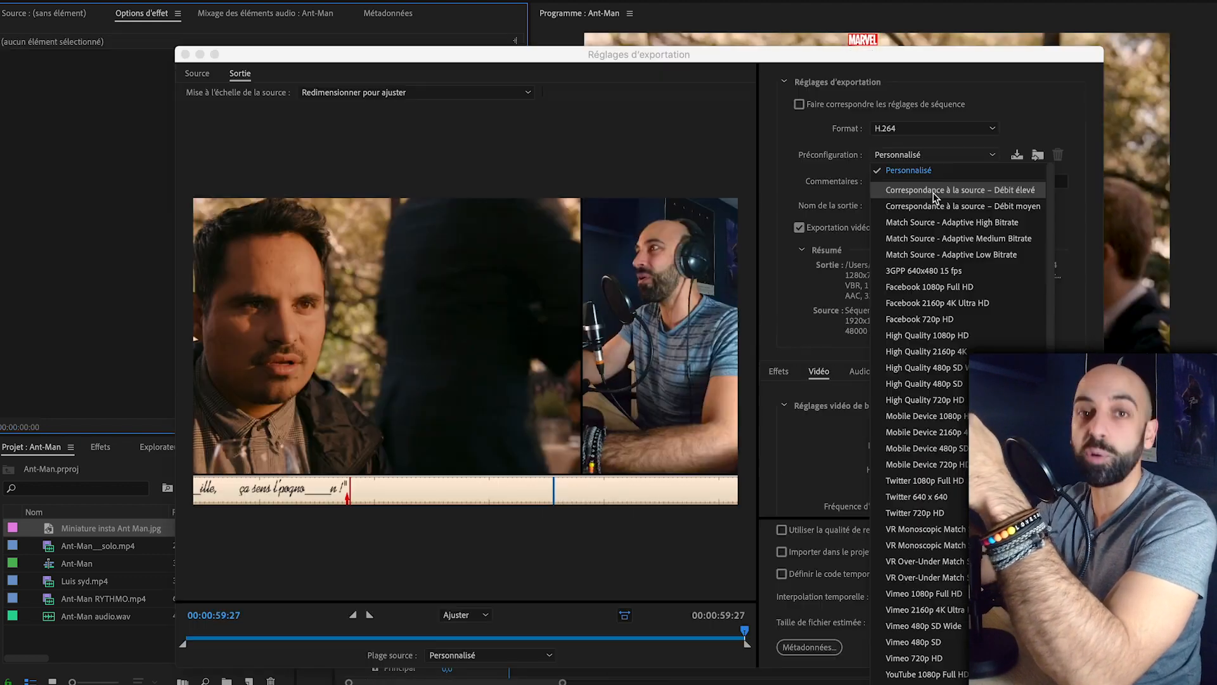
Step: Export the sequence as Ant Man.mp4 in H.264 using Correspondance à la source – Débit élevé with maximum render quality
click(913, 190)
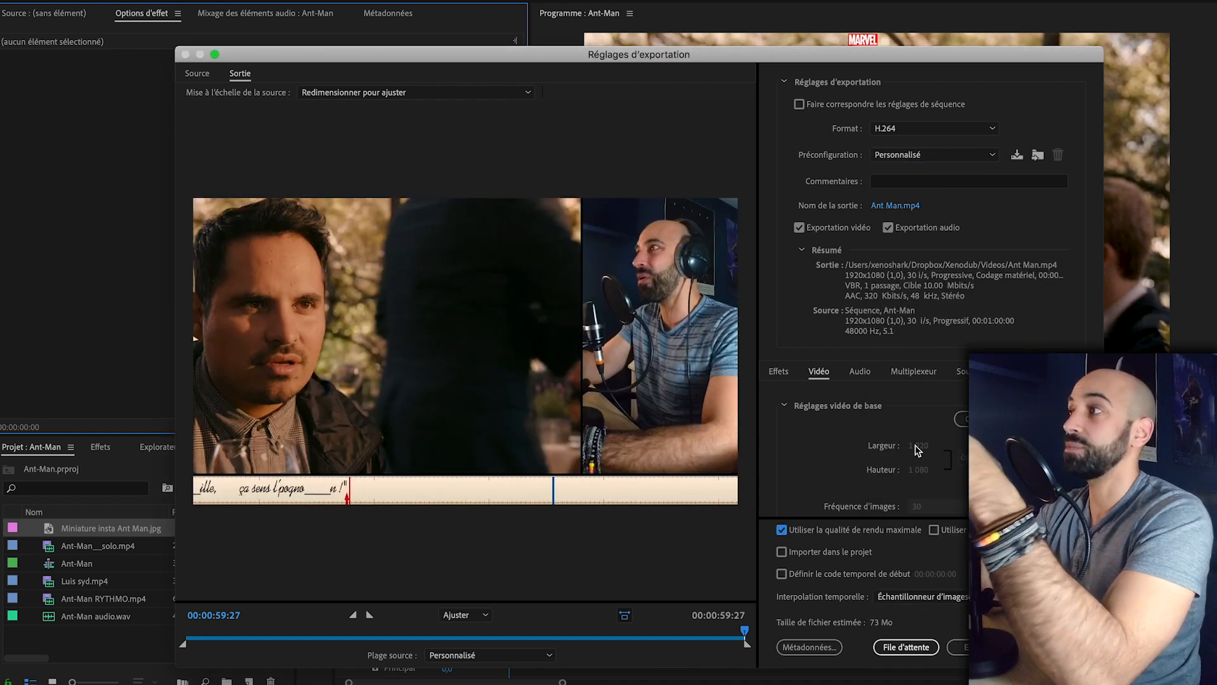
scroll(927, 408, down, 15)
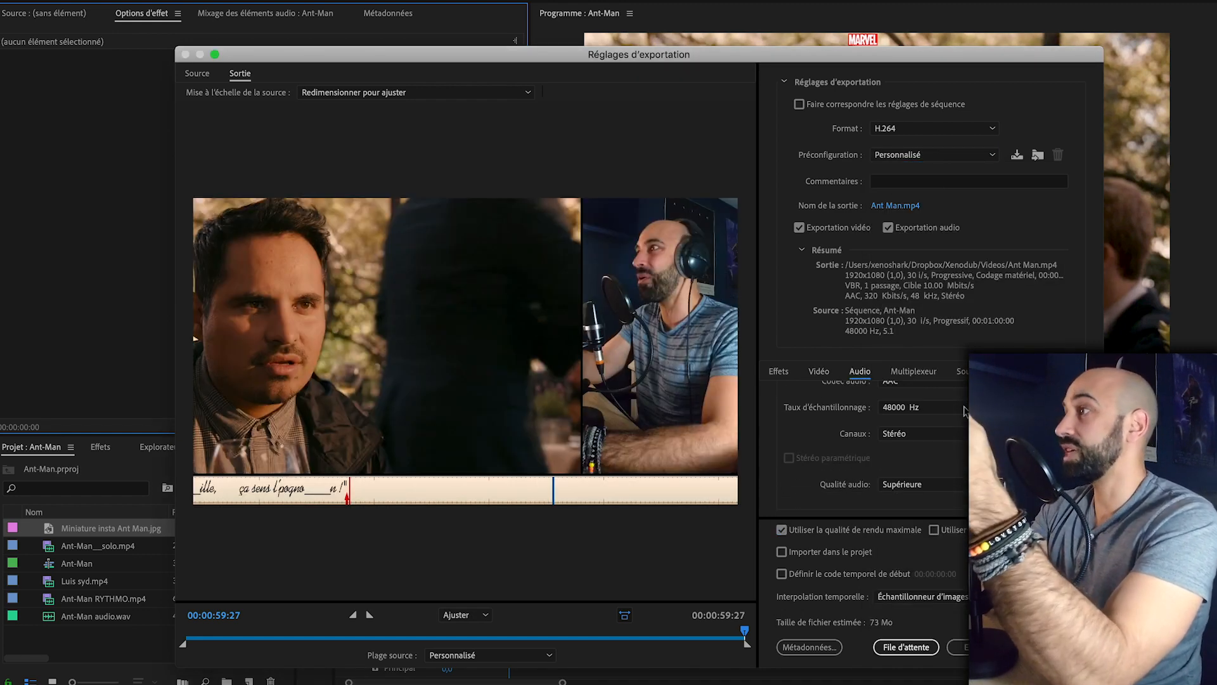
scroll(964, 411, up, 10)
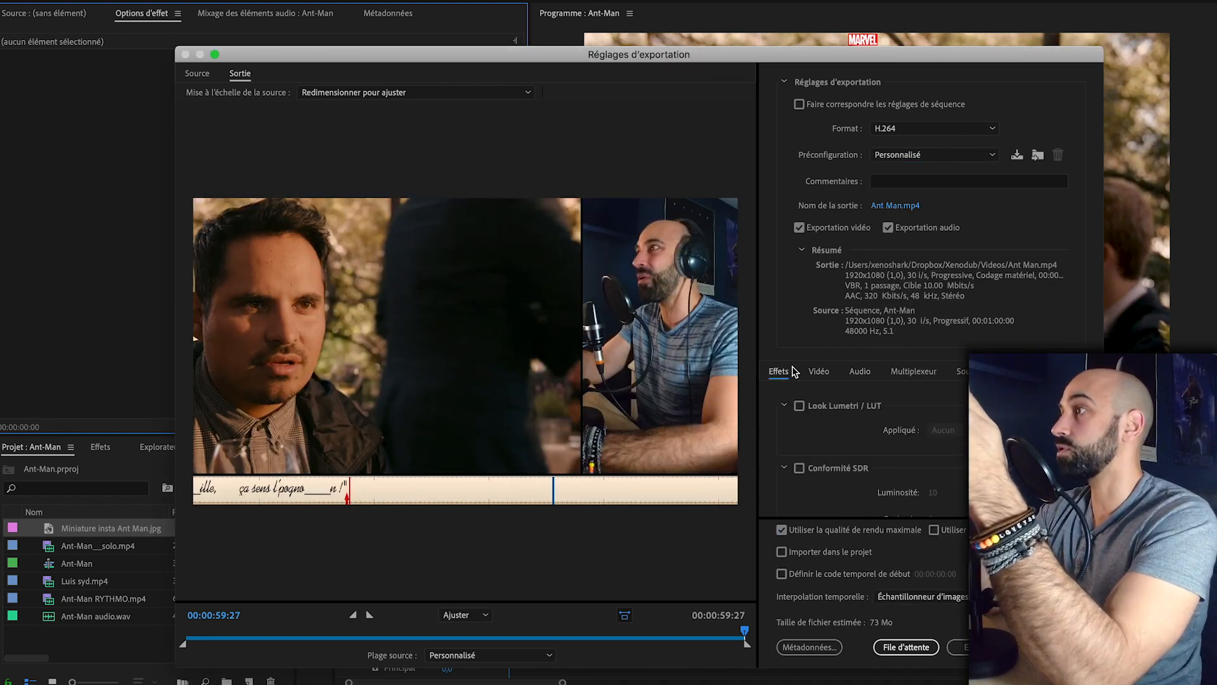
scroll(964, 411, down, 3)
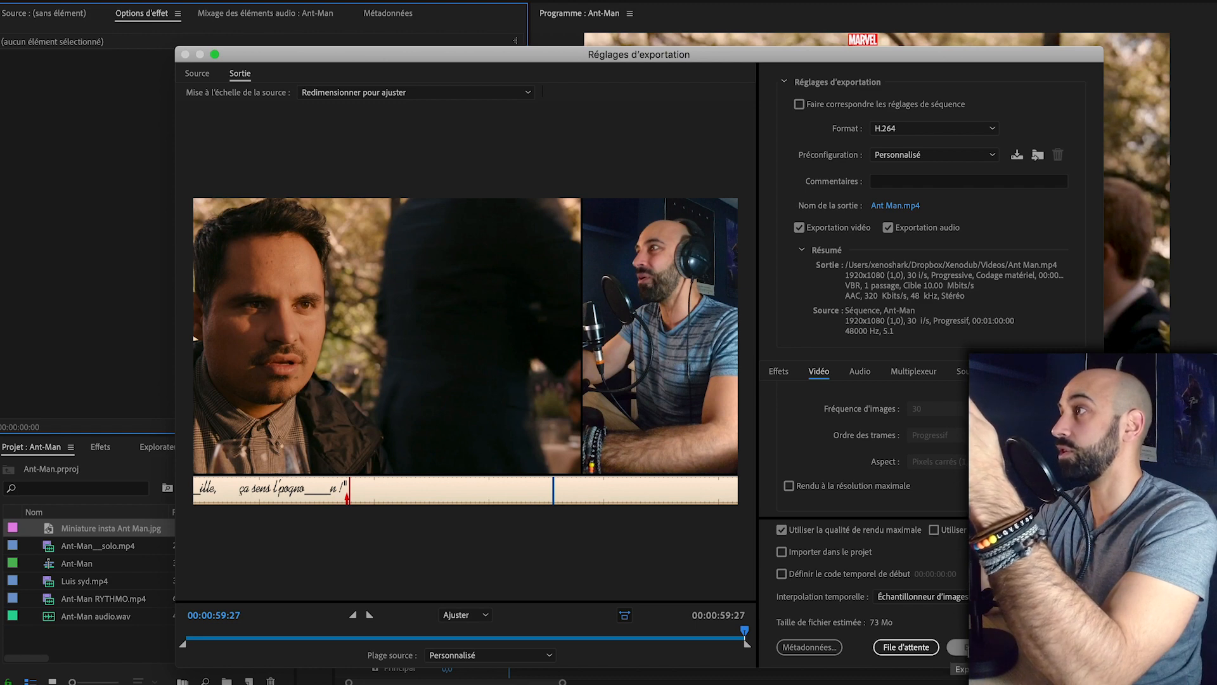
click(979, 647)
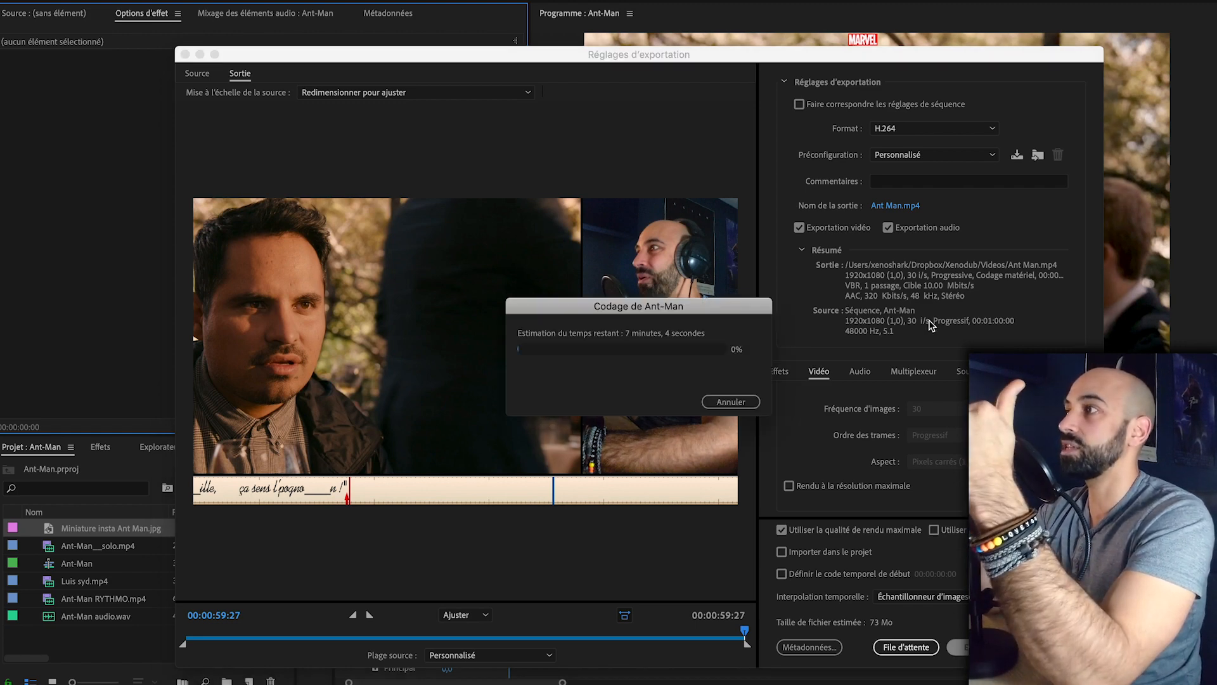